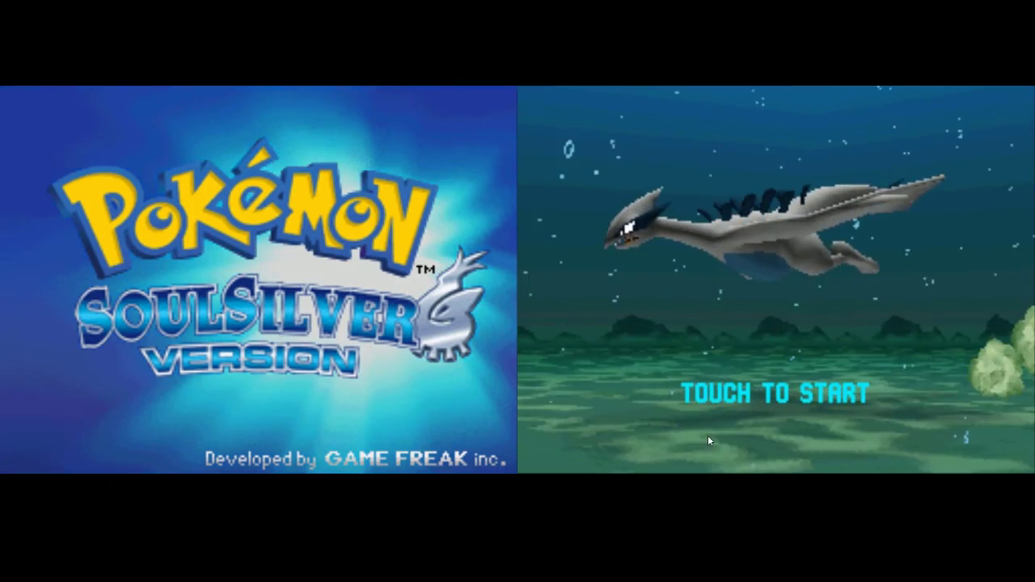
Step: Touch the SoulSilver title screen to start the game
click(714, 397)
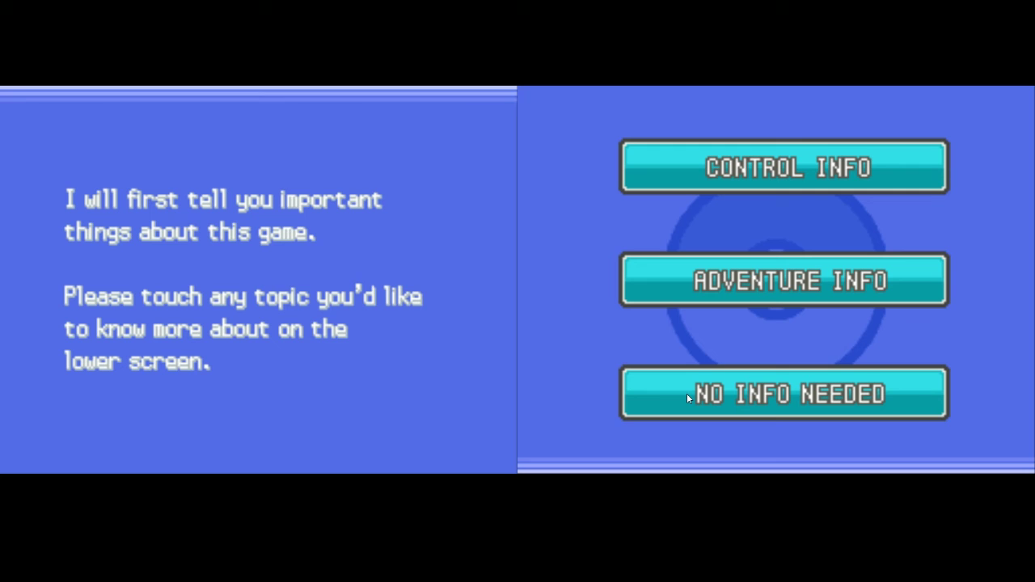
Step: Choose NO INFO NEEDED and advance the opening dialogue
click(686, 393)
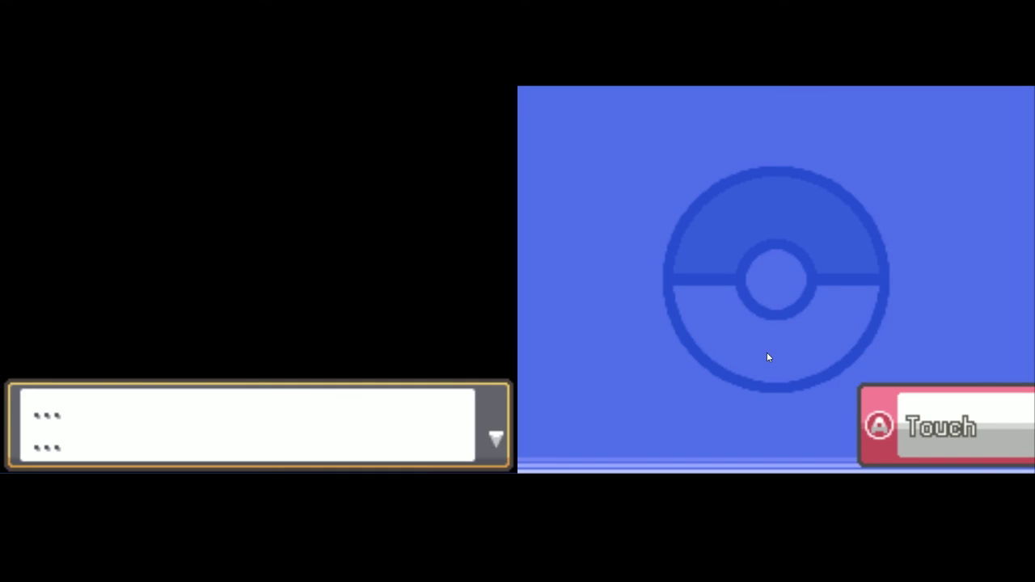
click(768, 356)
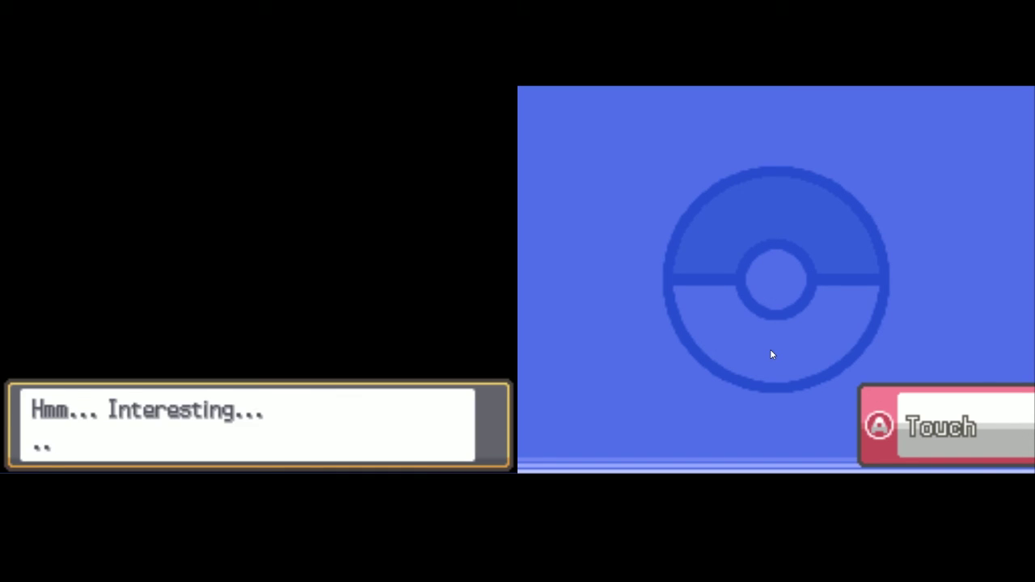
click(771, 354)
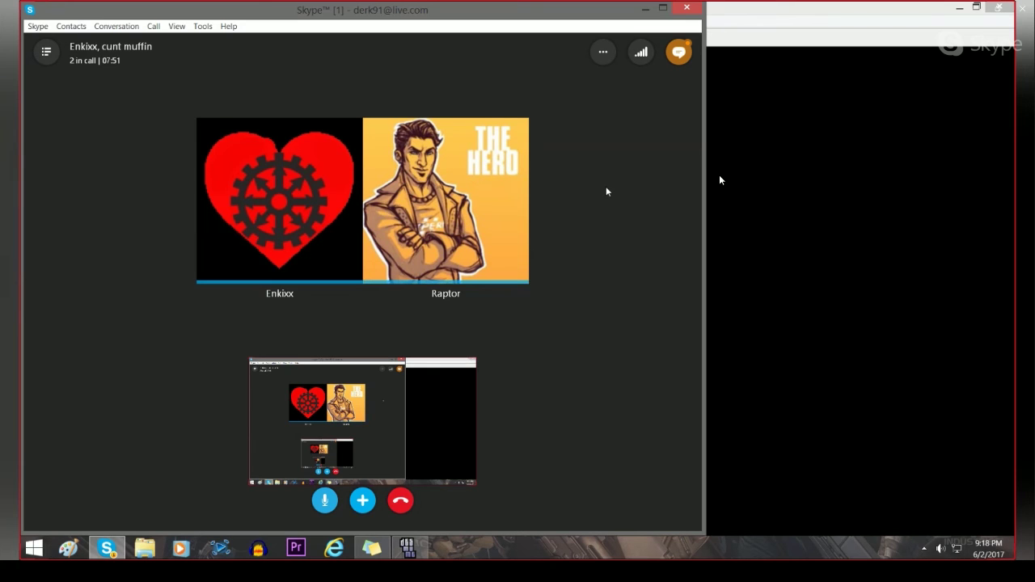
click(752, 21)
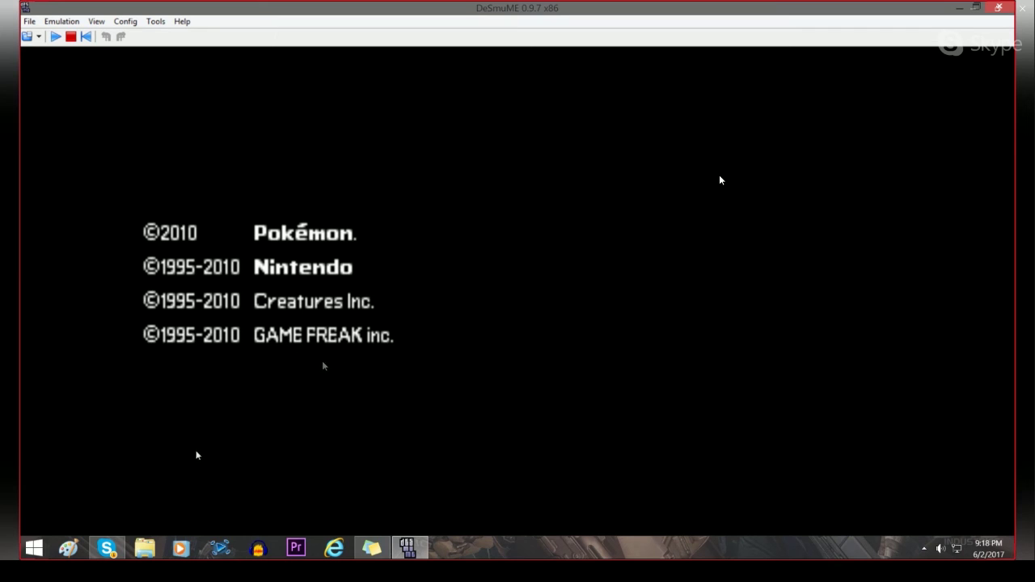
click(107, 549)
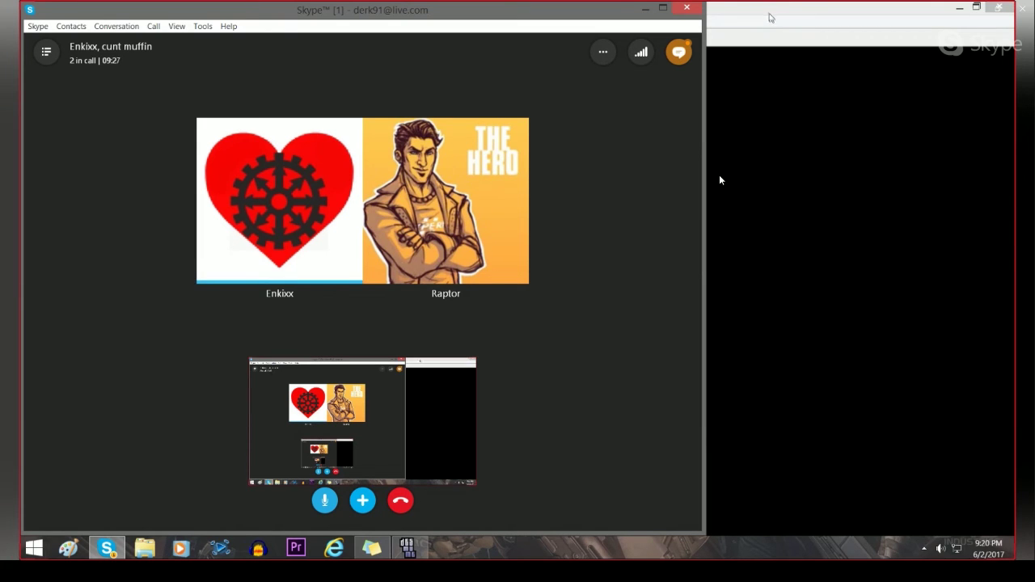
Step: Resume SoulSilver in DeSmuME and share system sound into the Skype call
click(719, 180)
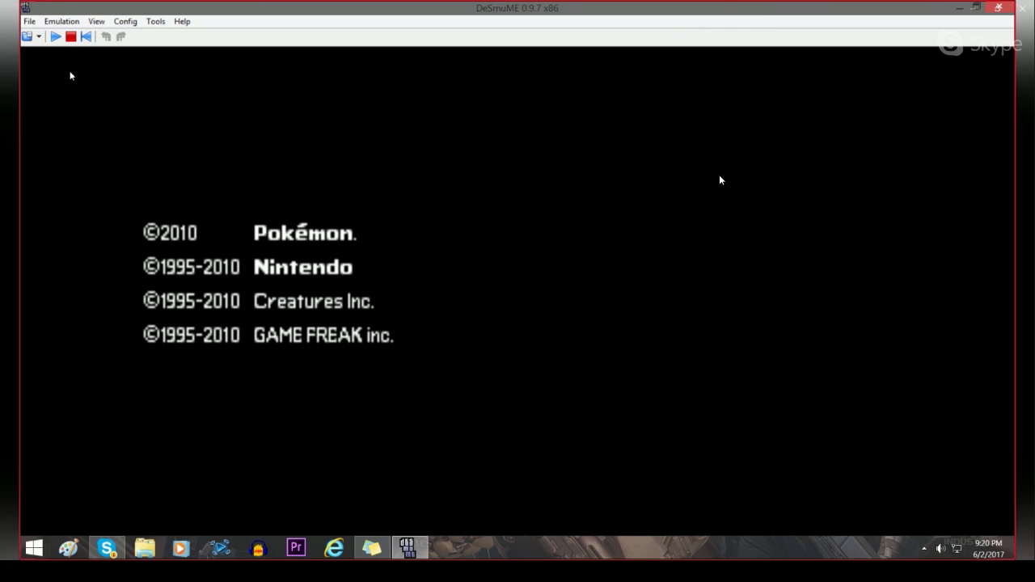
click(56, 36)
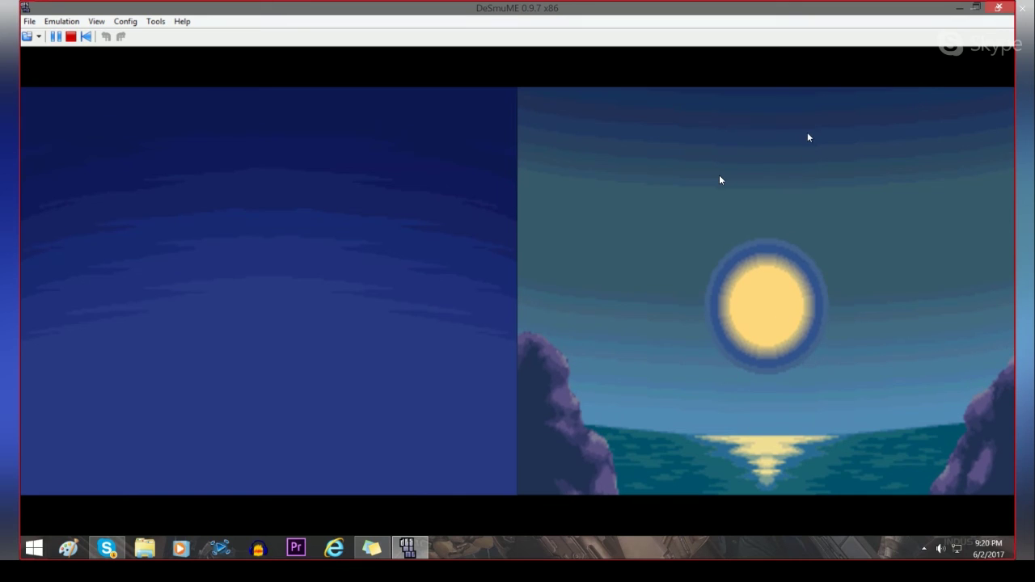
click(108, 552)
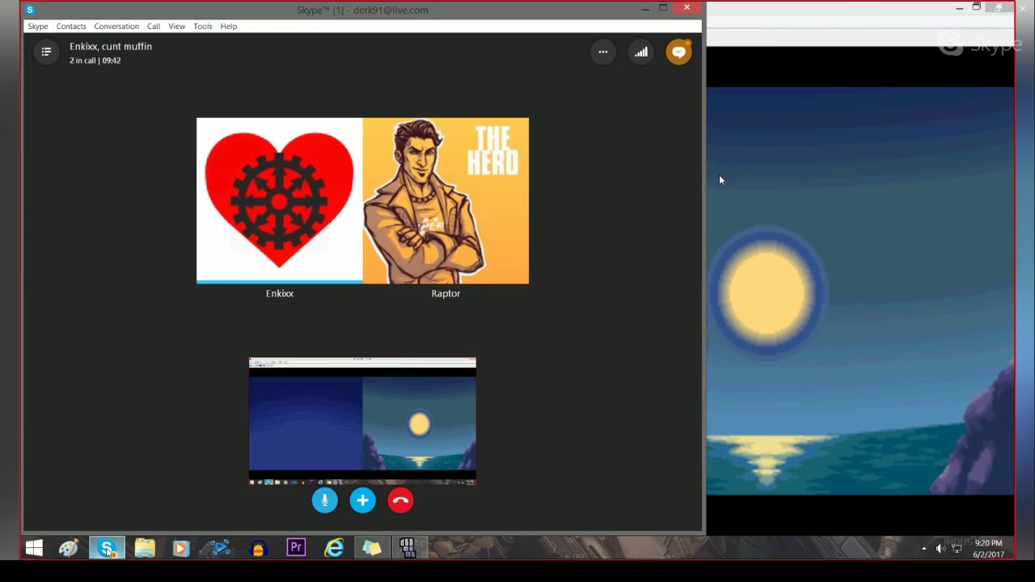
click(362, 501)
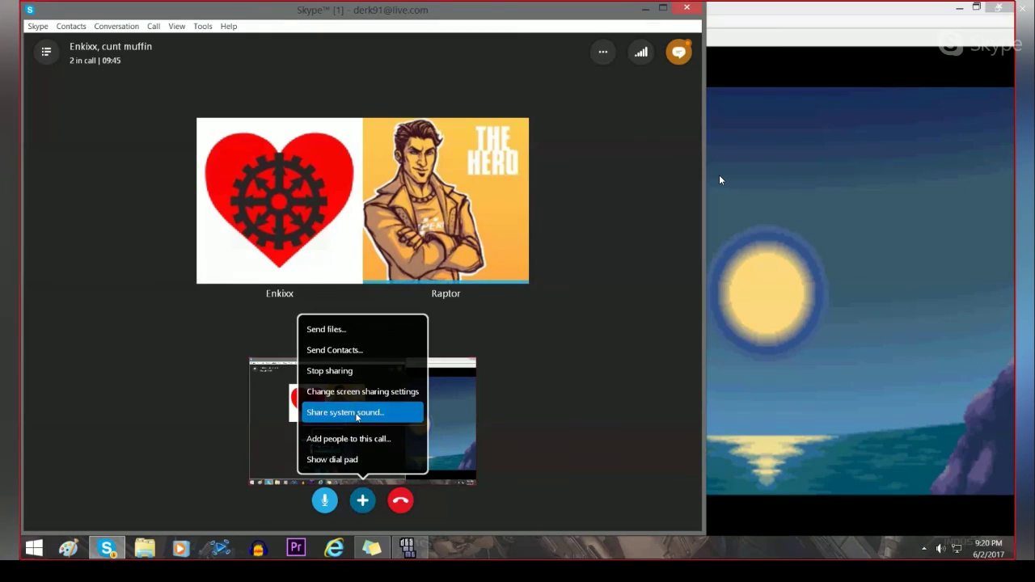
click(358, 414)
click(747, 40)
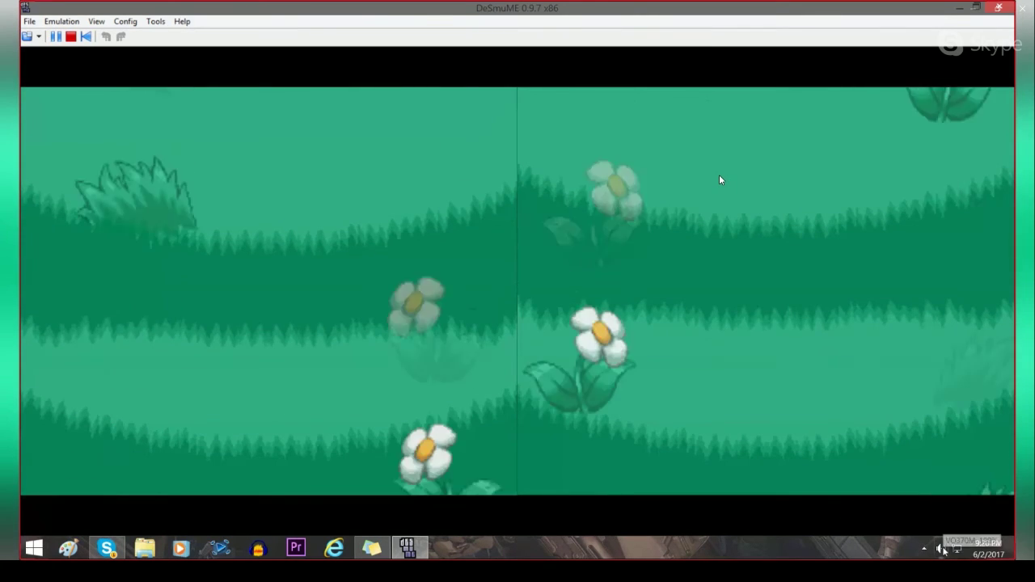
click(941, 549)
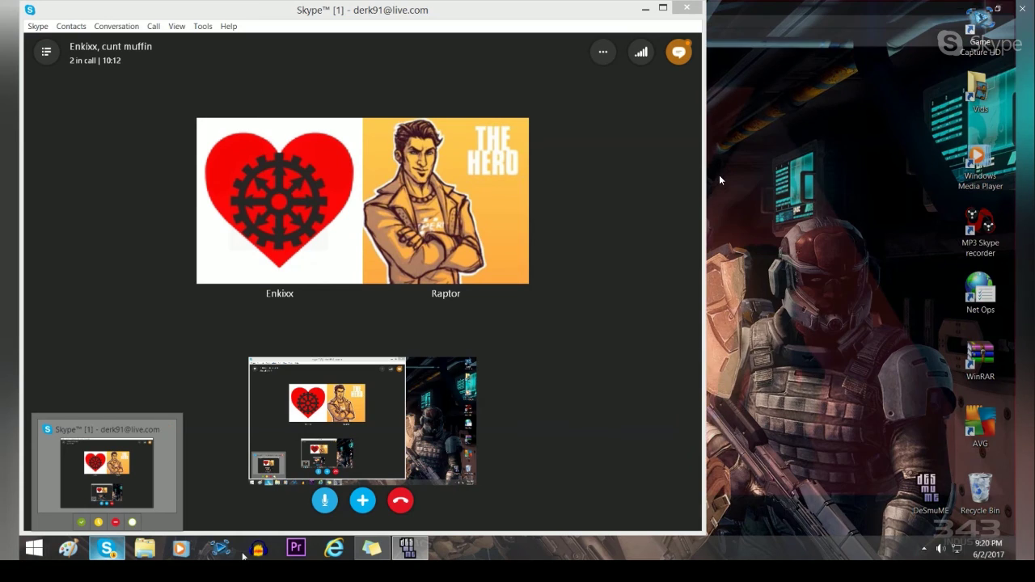
Step: Restore the DeSmuME window from its taskbar button
click(407, 550)
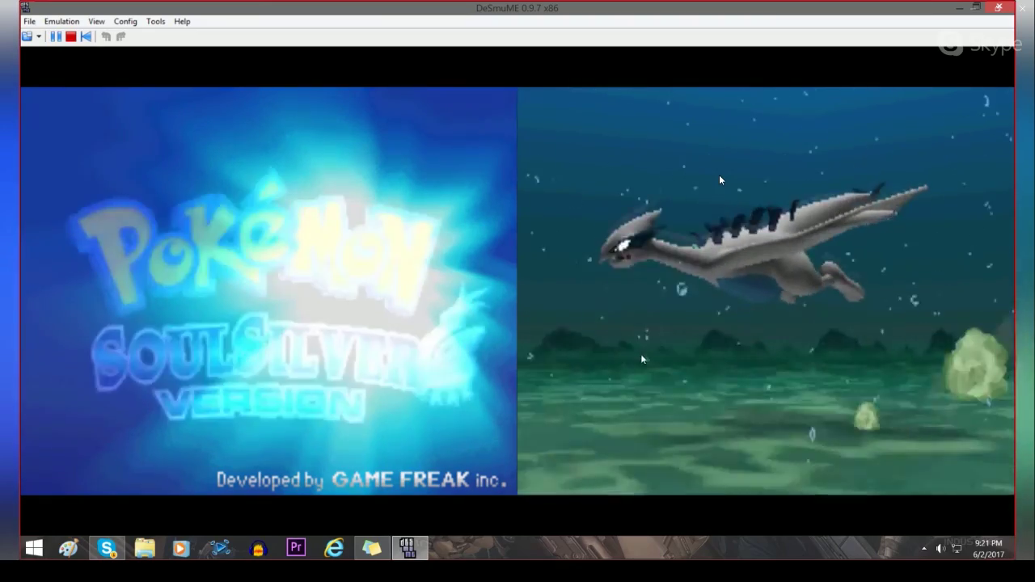
Step: Lower the system volume slightly and turn DeSmuME down in the Volume Mixer
click(942, 549)
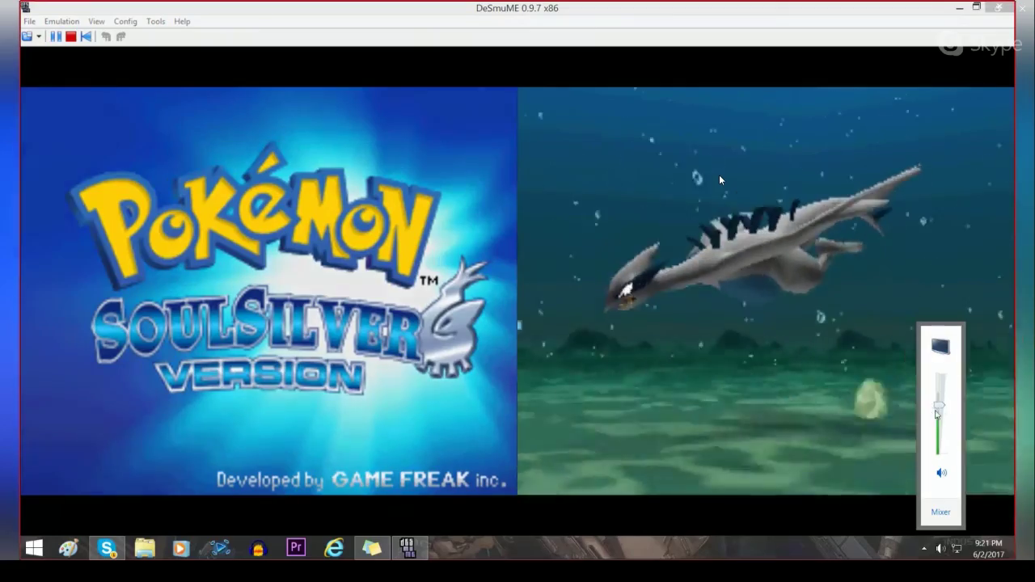
drag(941, 408, 940, 415)
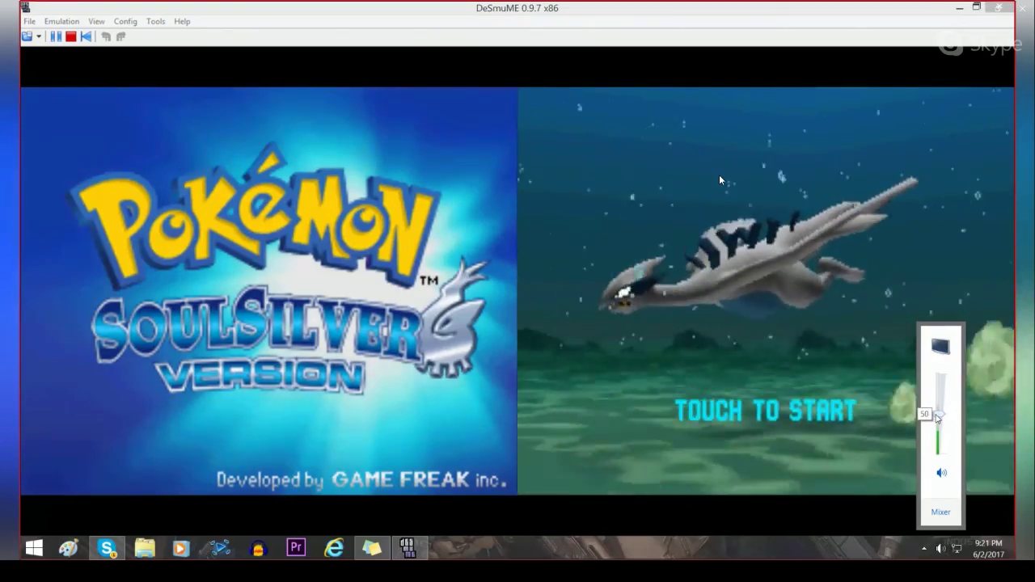
click(895, 496)
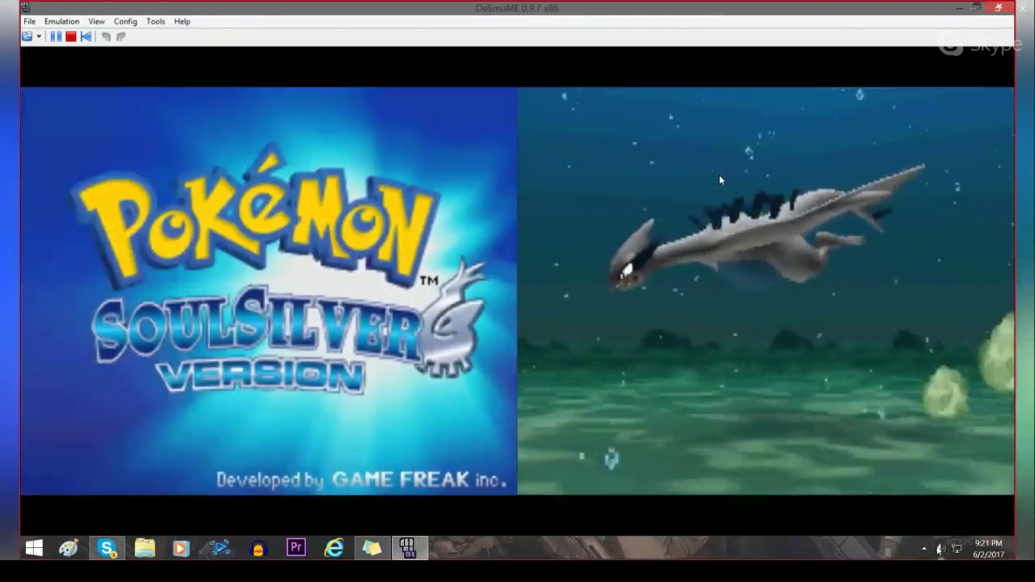
right_click(940, 549)
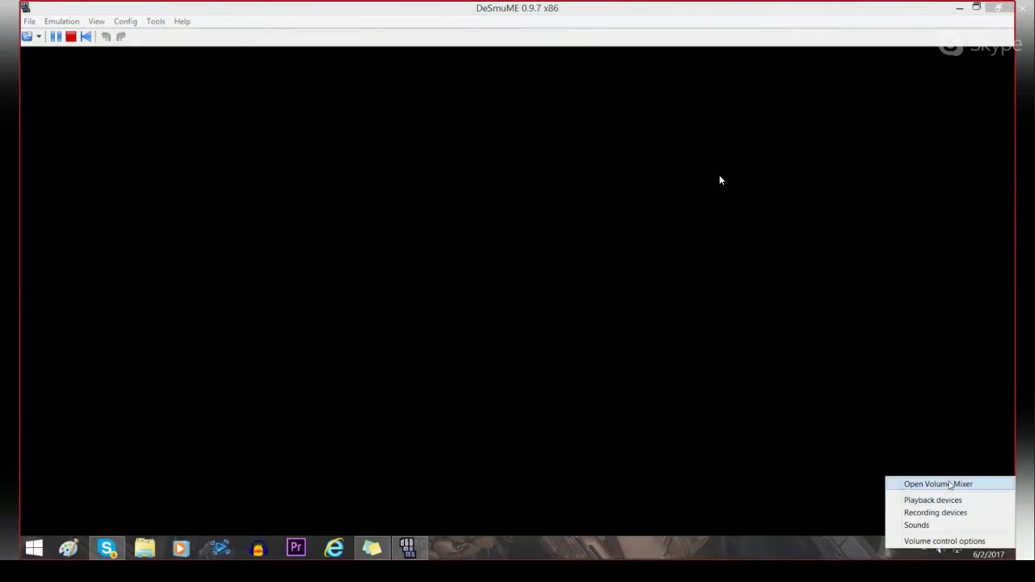
click(950, 483)
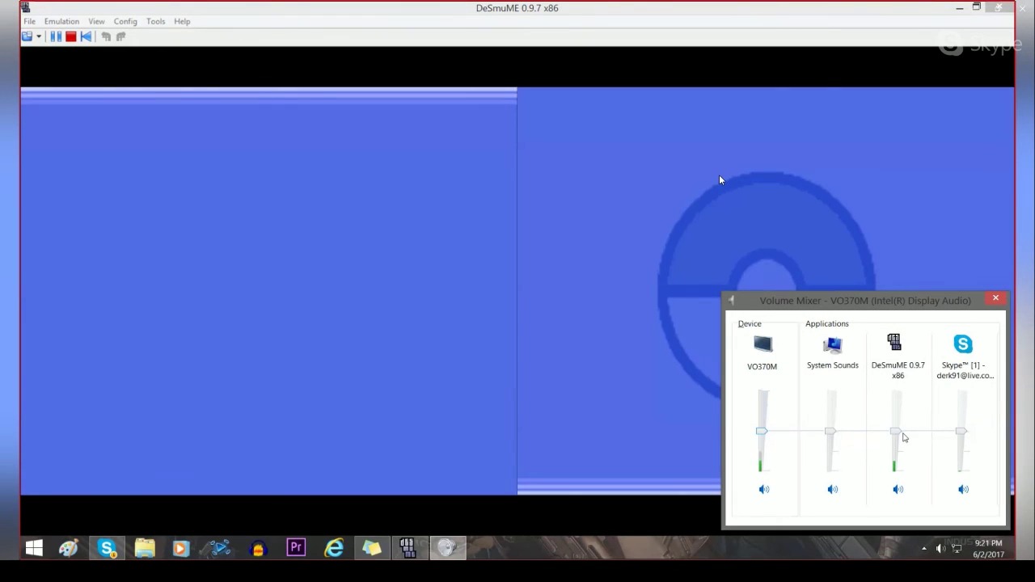
drag(900, 435, 896, 455)
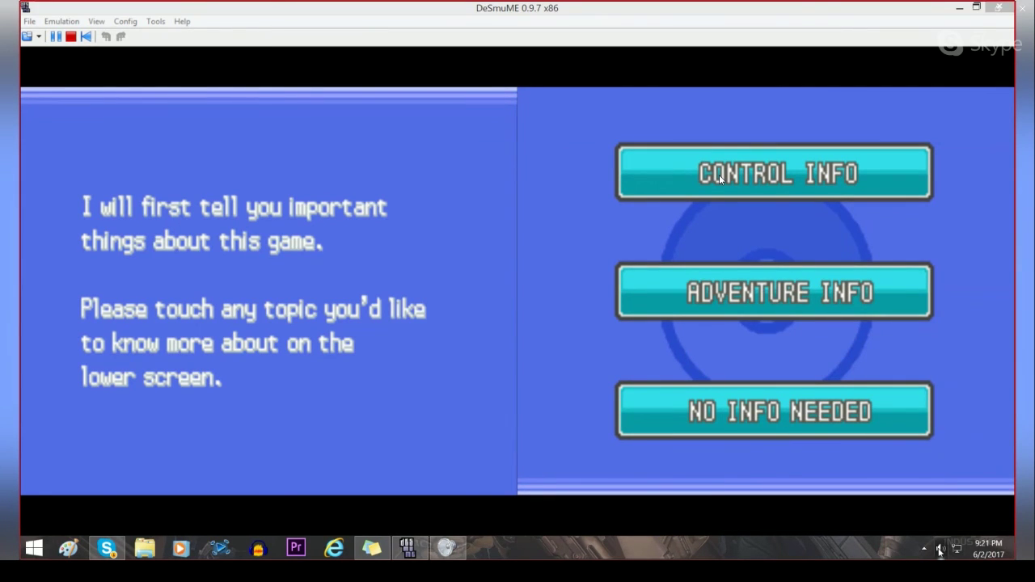
click(941, 548)
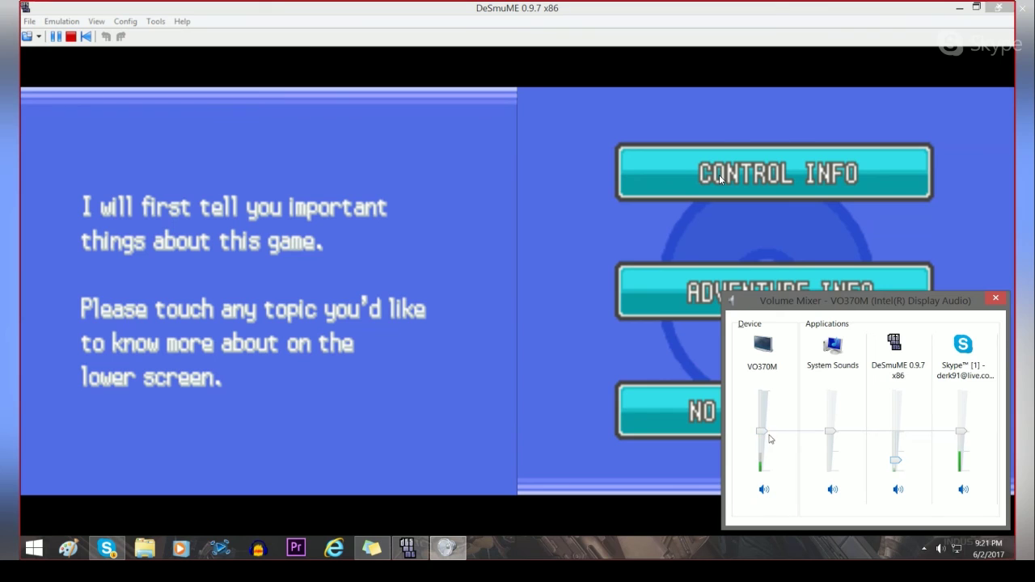
Step: Check the system volume again and reopen the Volume Mixer
click(996, 301)
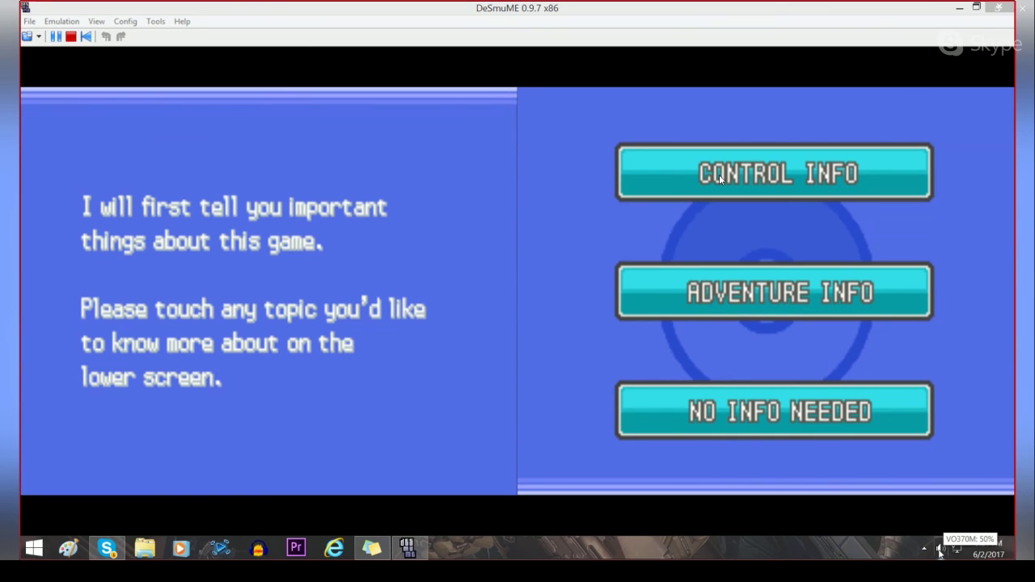
click(941, 549)
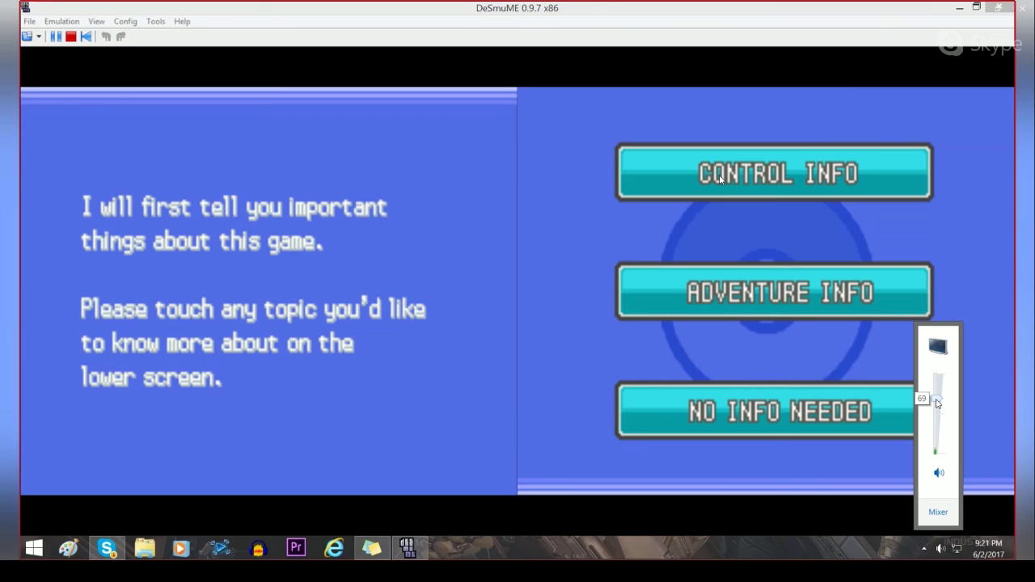
click(941, 549)
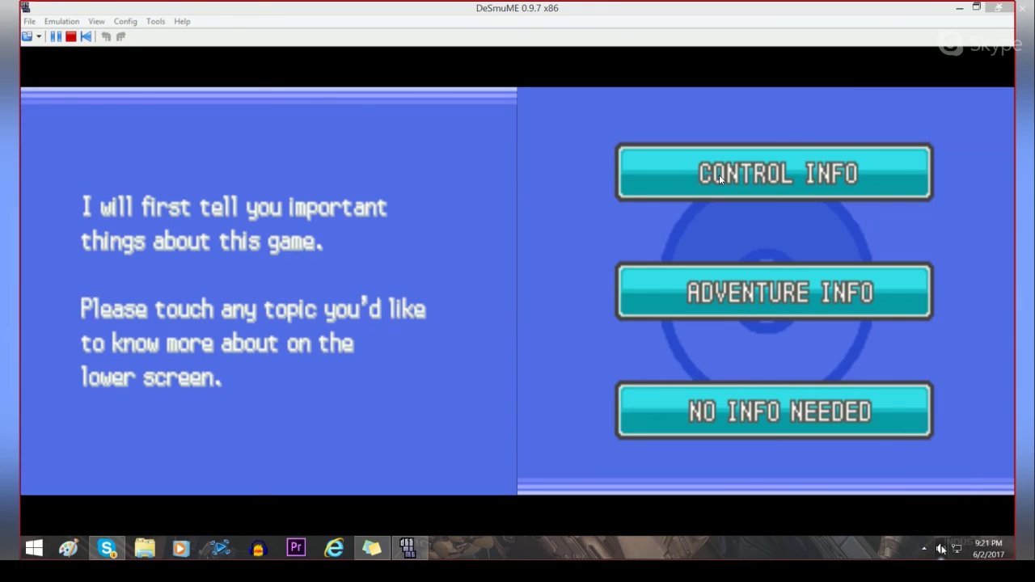
click(941, 549)
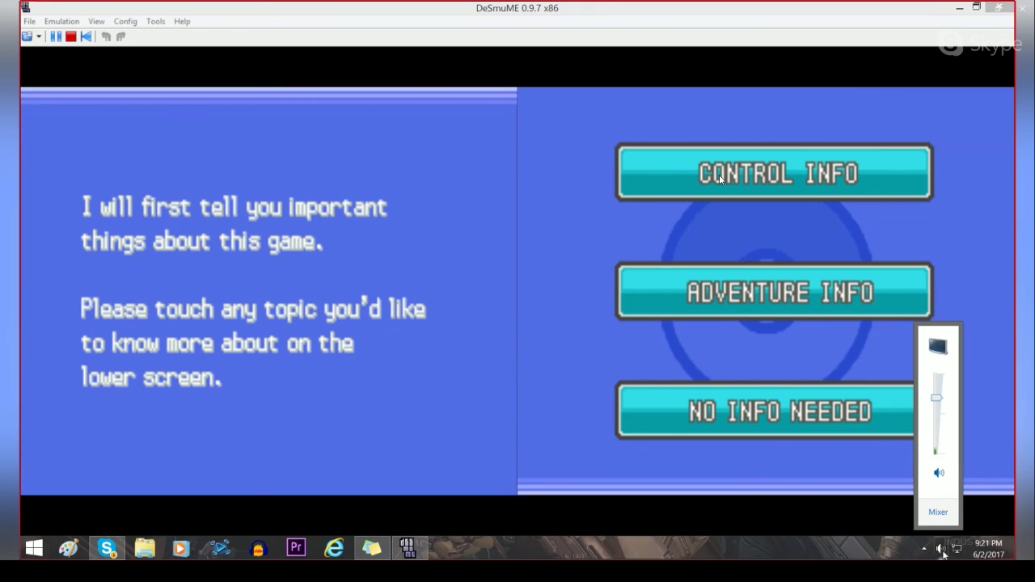
right_click(941, 550)
click(948, 488)
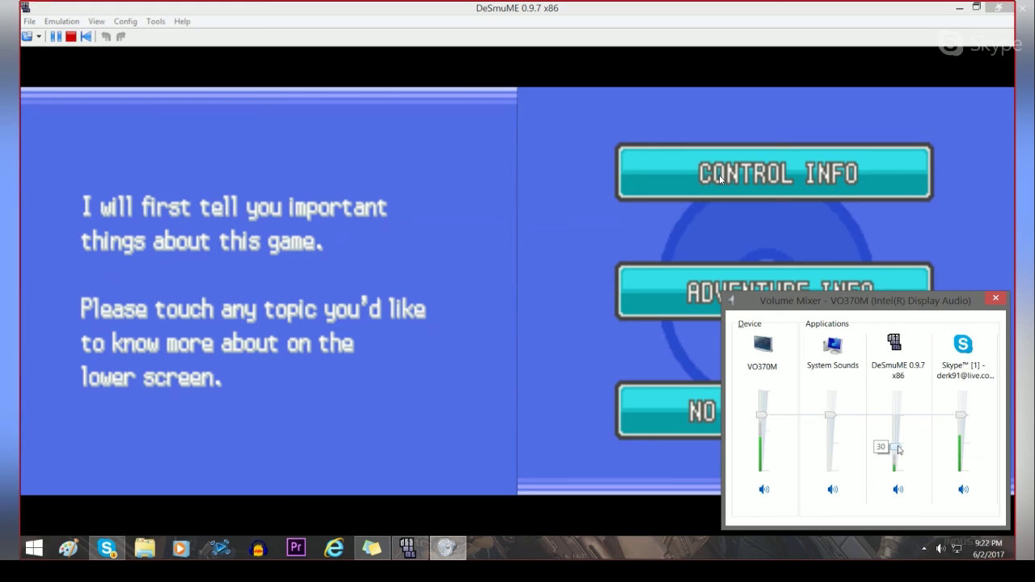
Step: Close the mixer, choose NO INFO NEEDED, and advance to "Huh? Oh! Excuse me, sorry"
click(991, 300)
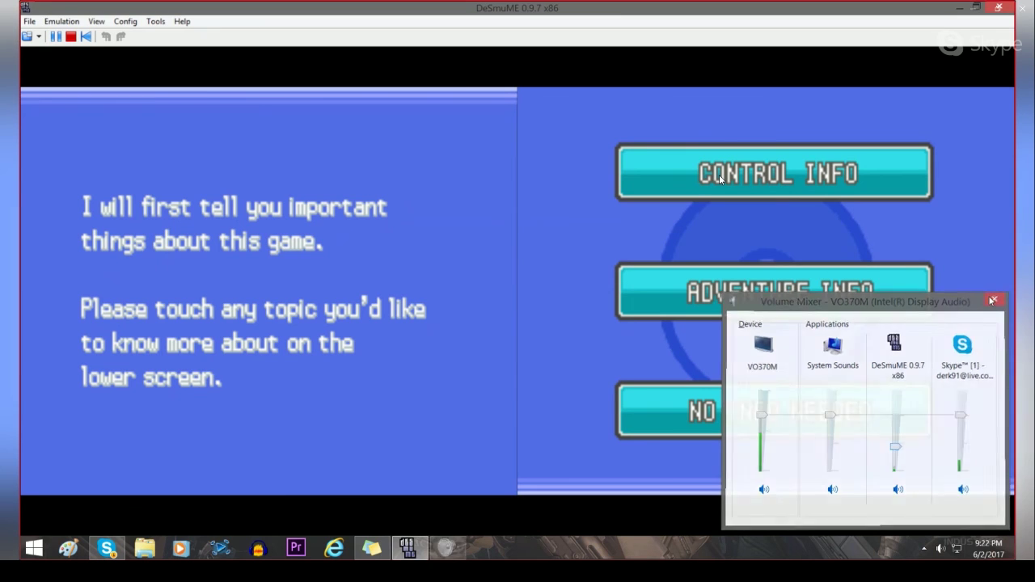
click(731, 413)
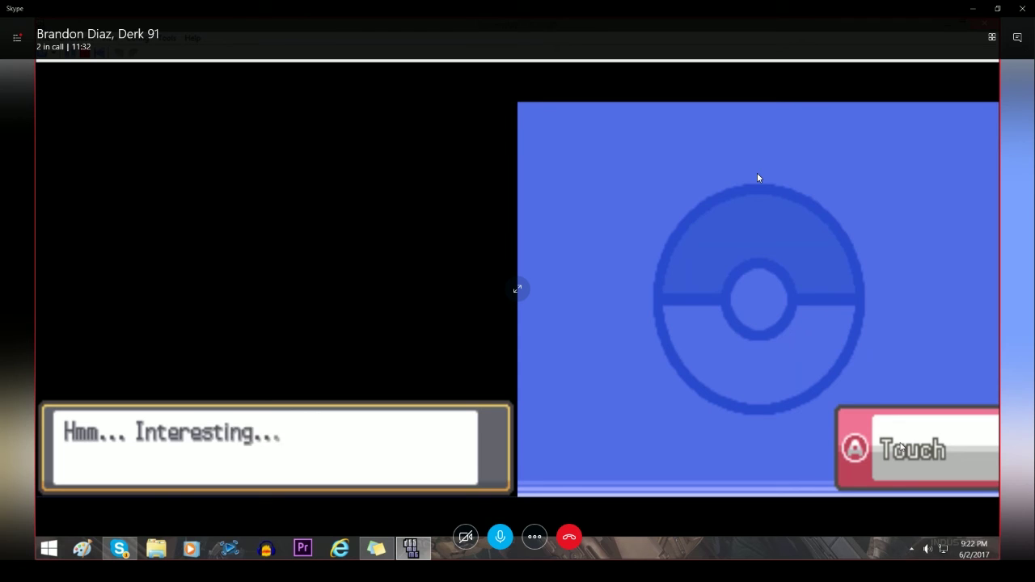
key(x)
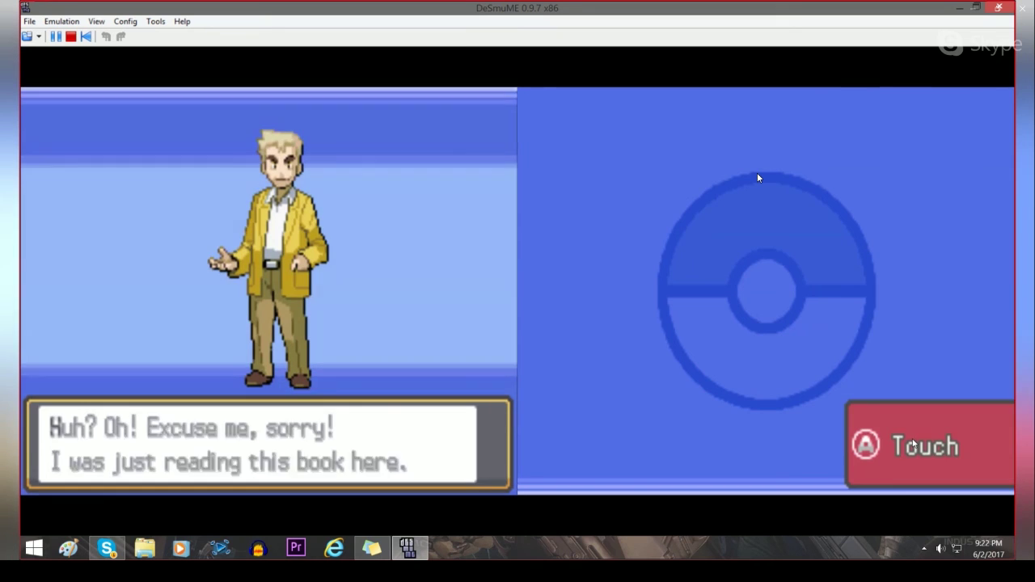
Step: Advance Oak's introduction through Marill's release to his lines on living with Pokémon
key(x)
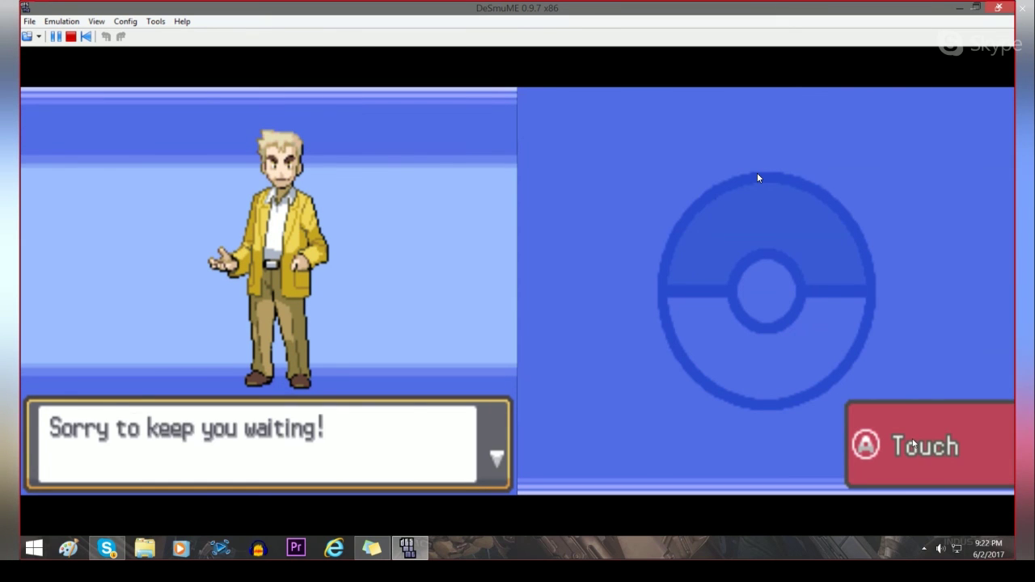
key(x)
key(x)
key(x)
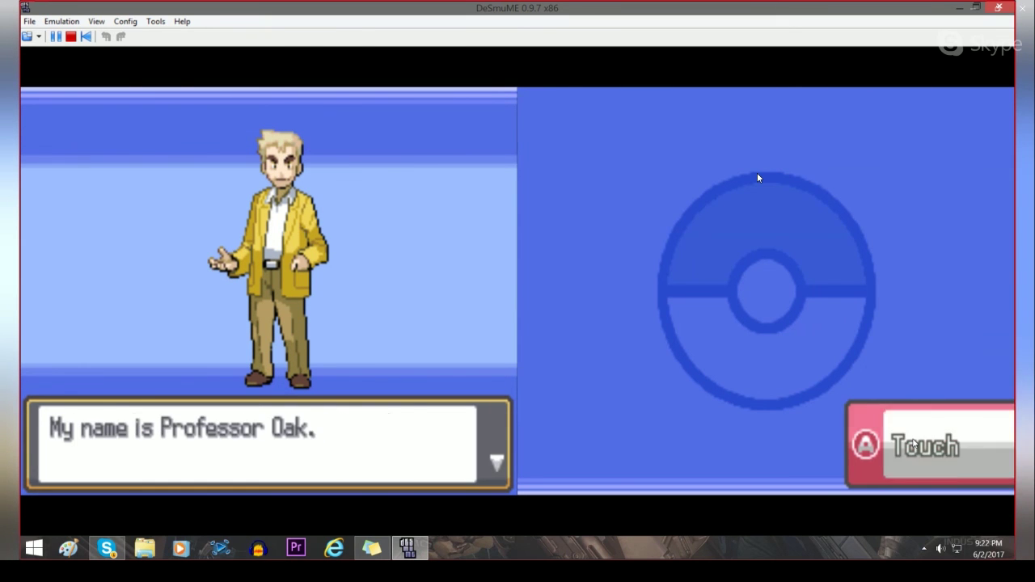
key(x)
key(x)
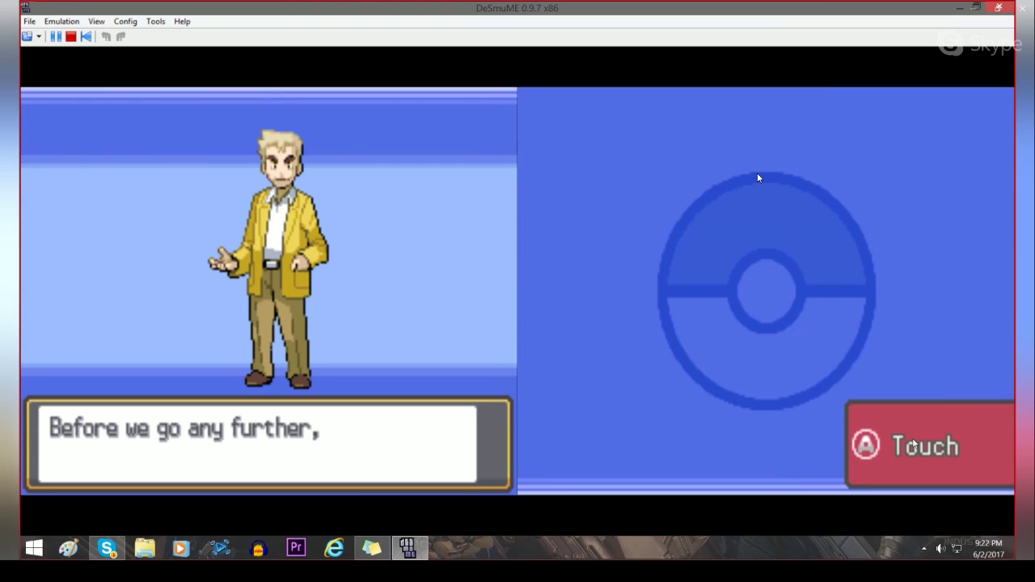
key(x)
key(x)
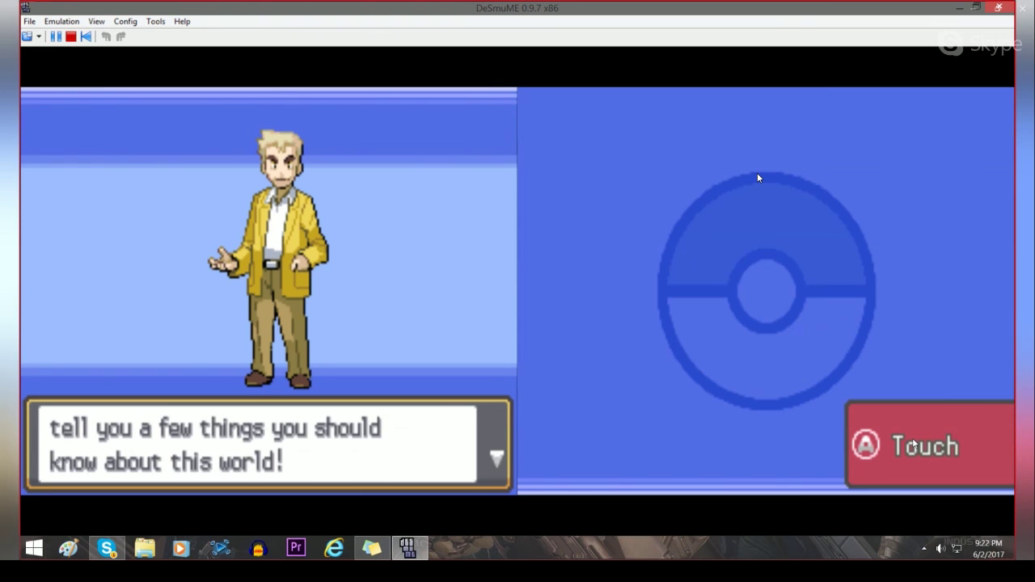
key(x)
key(x)
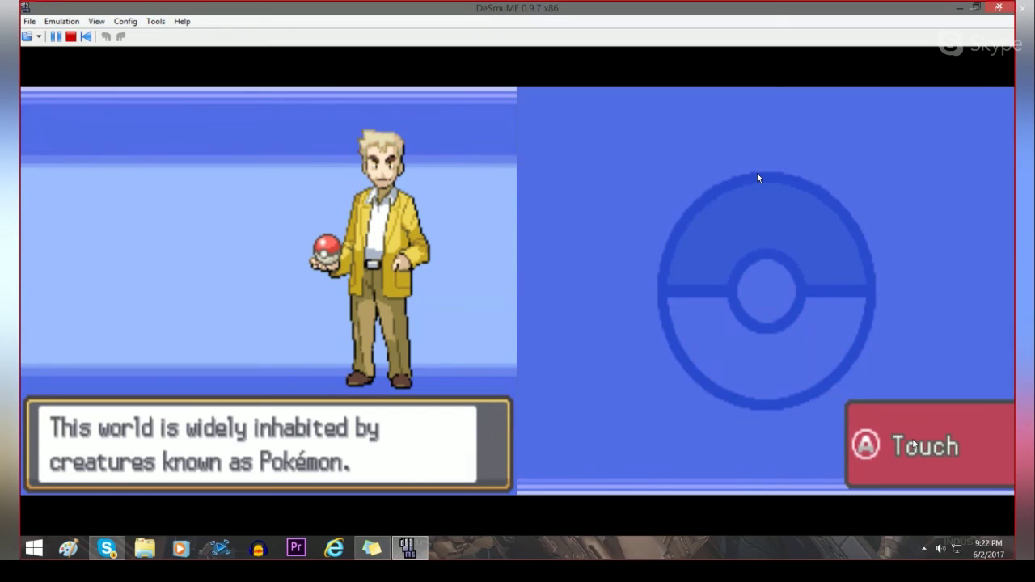
key(x)
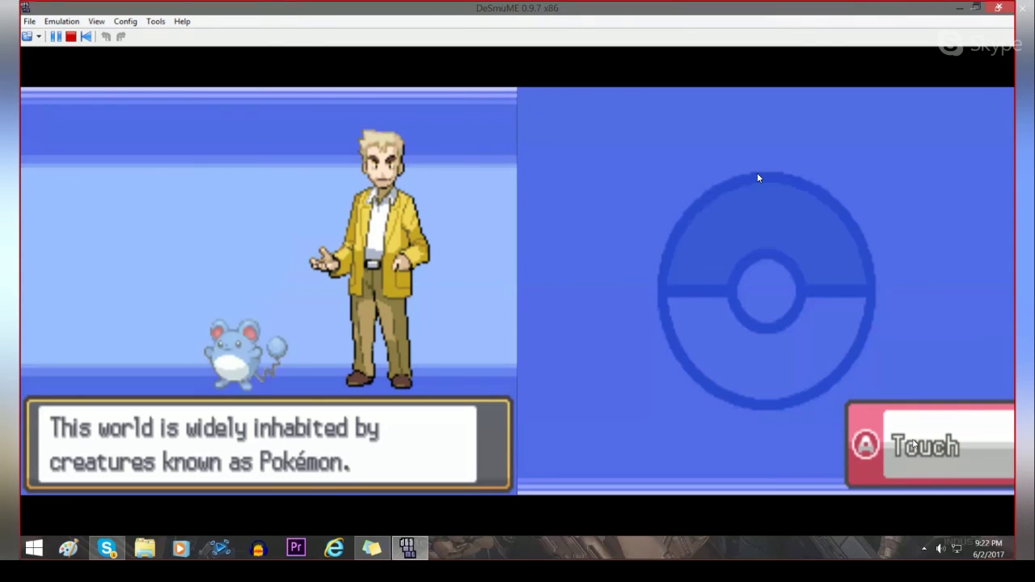
key(x)
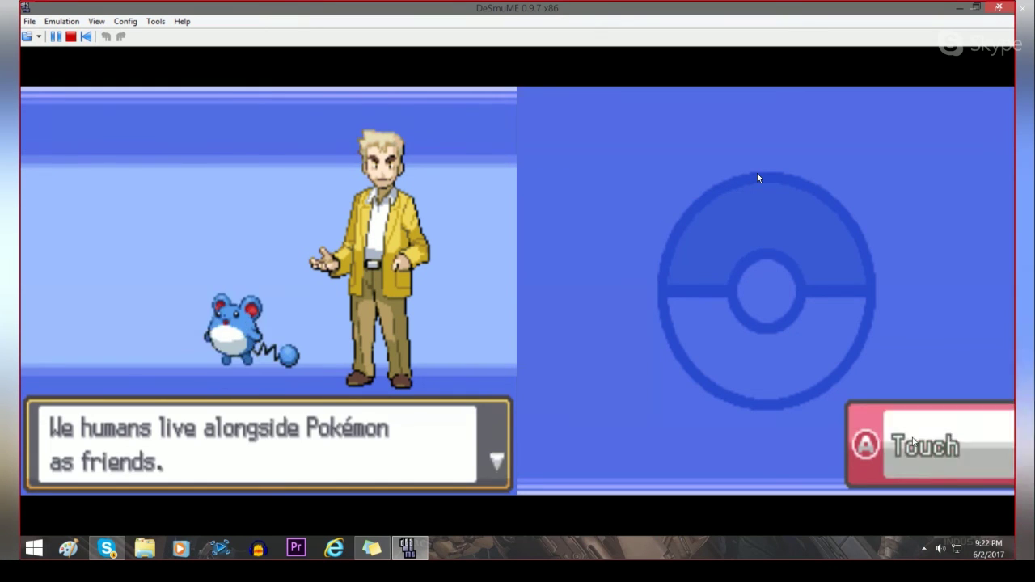
key(x)
key(x)
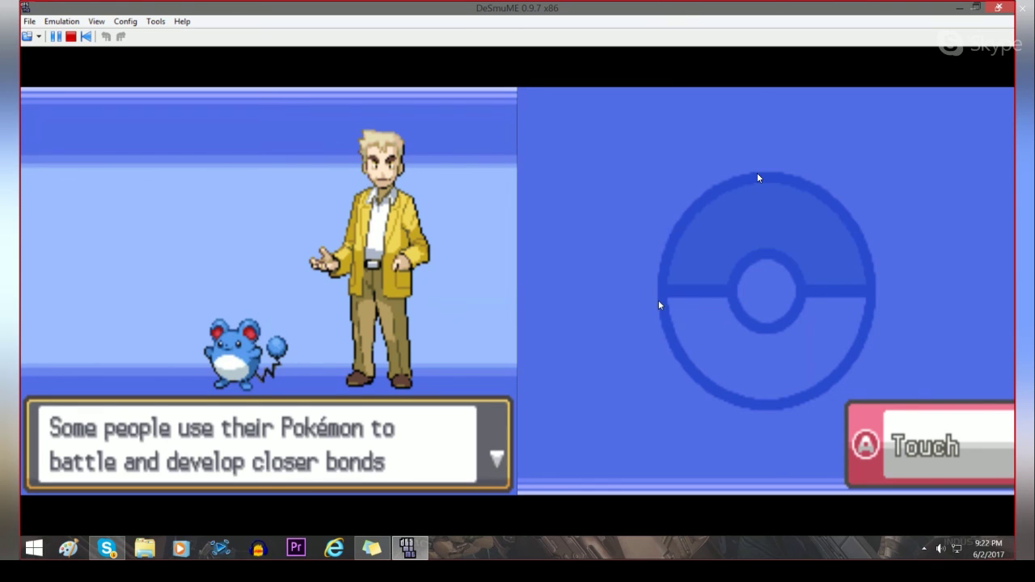
Step: Minimize DeSmuME, clear the call window, and restore the emulator from the taskbar
click(959, 7)
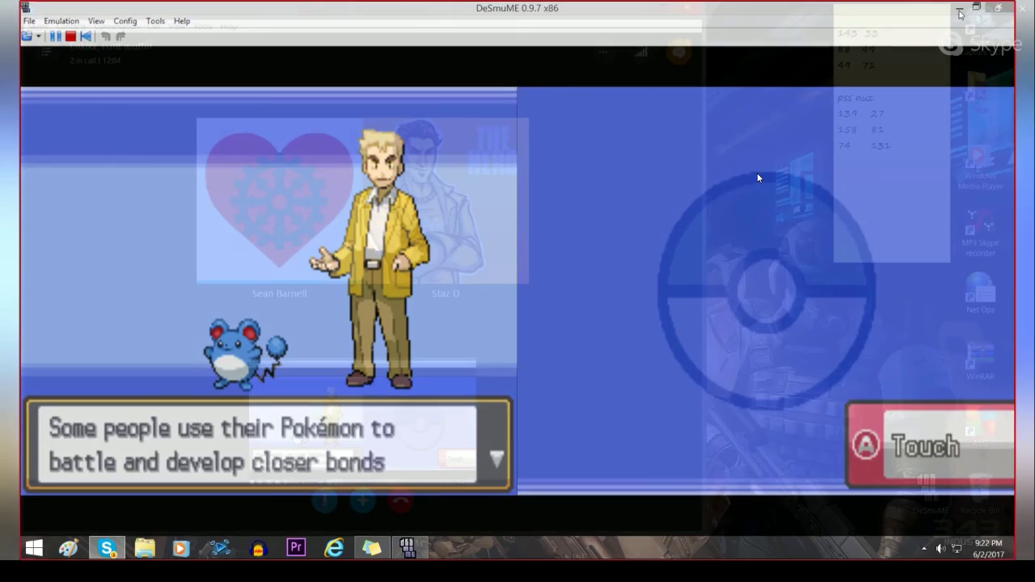
click(645, 8)
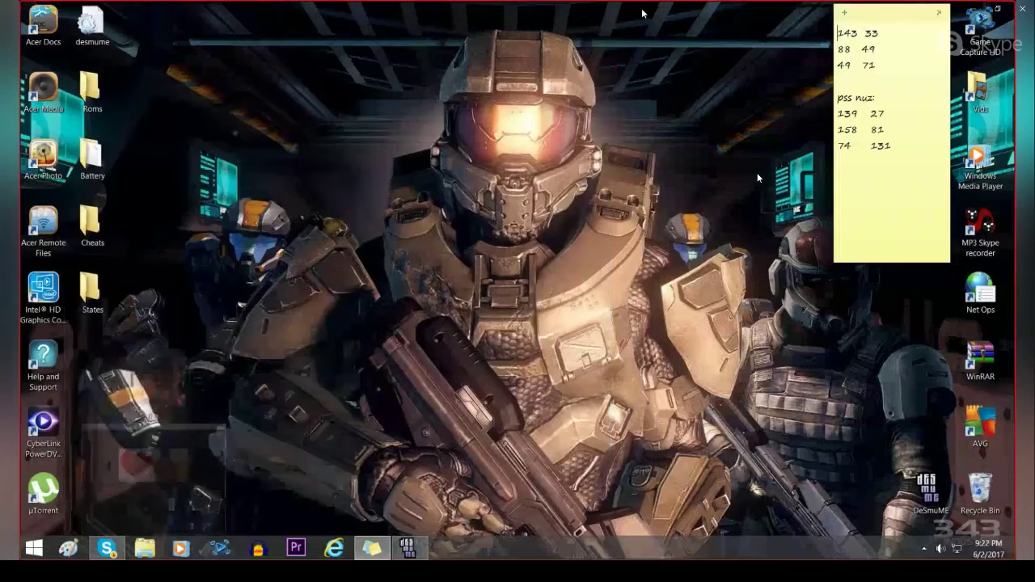
click(406, 549)
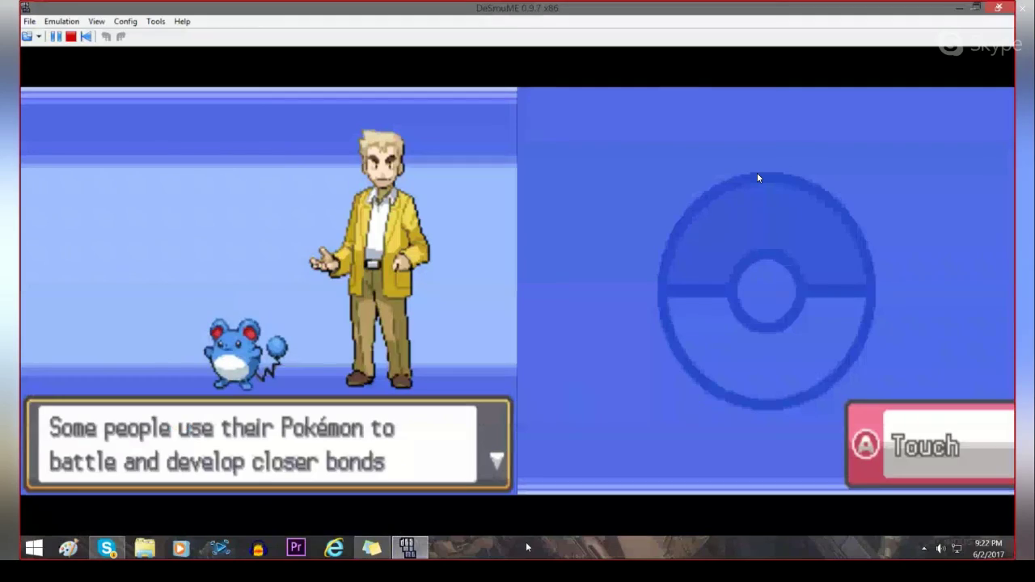
Step: Tick 'Auto-hide the taskbar' in Taskbar properties and apply it
right_click(531, 555)
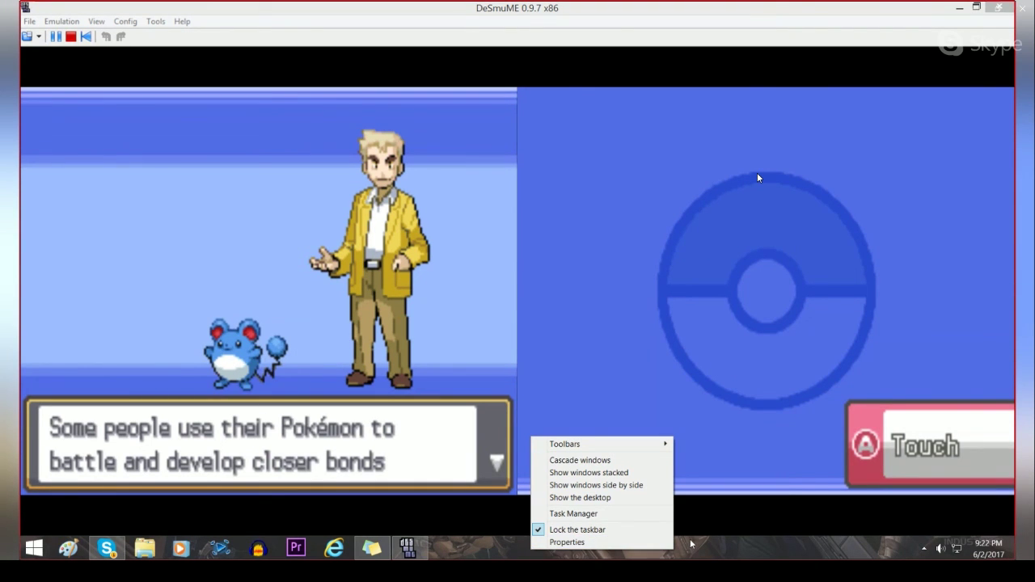
click(567, 542)
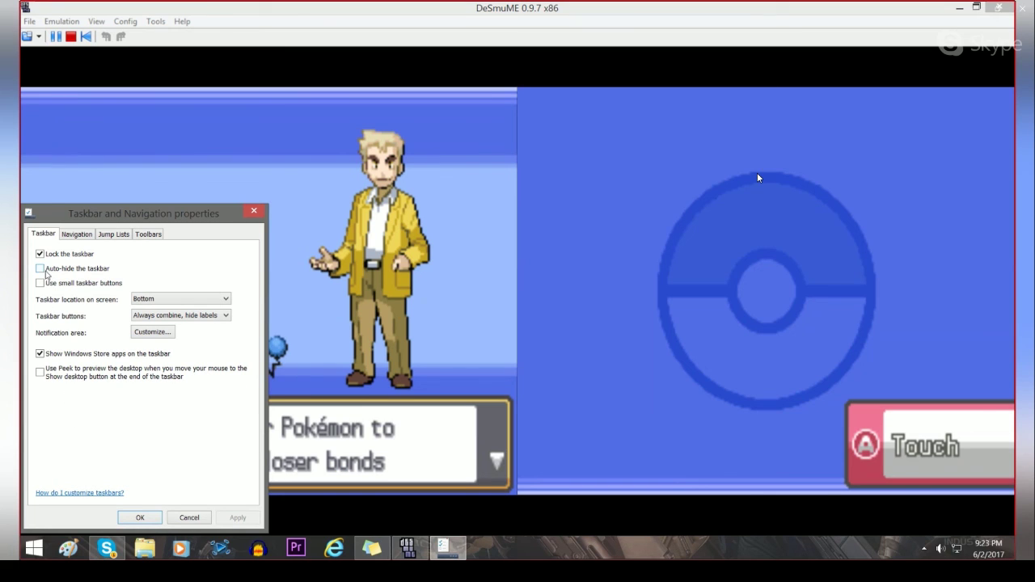
click(39, 268)
click(237, 520)
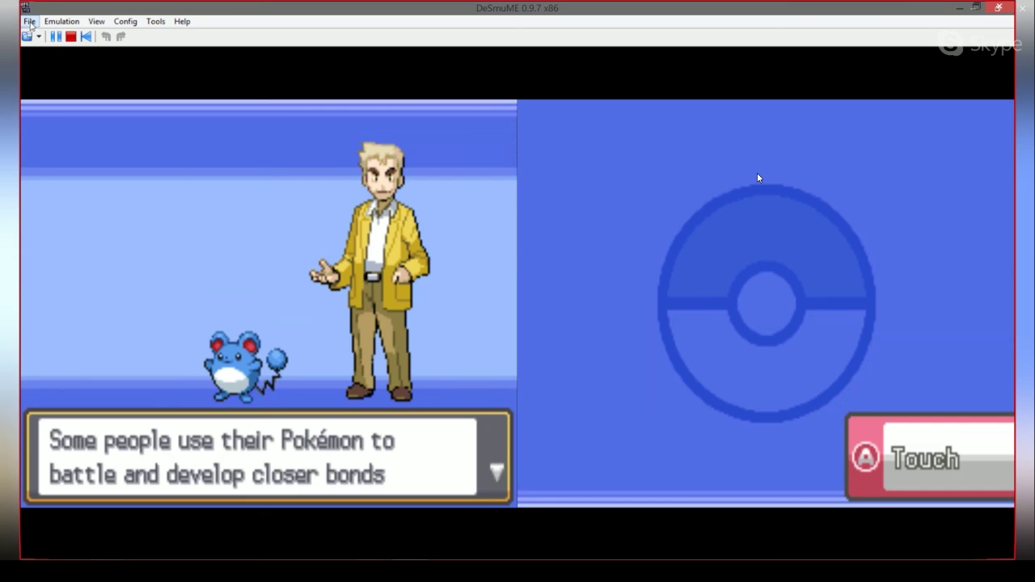
Step: Uncheck Show toolbar in DeSmuME's View menu
click(96, 21)
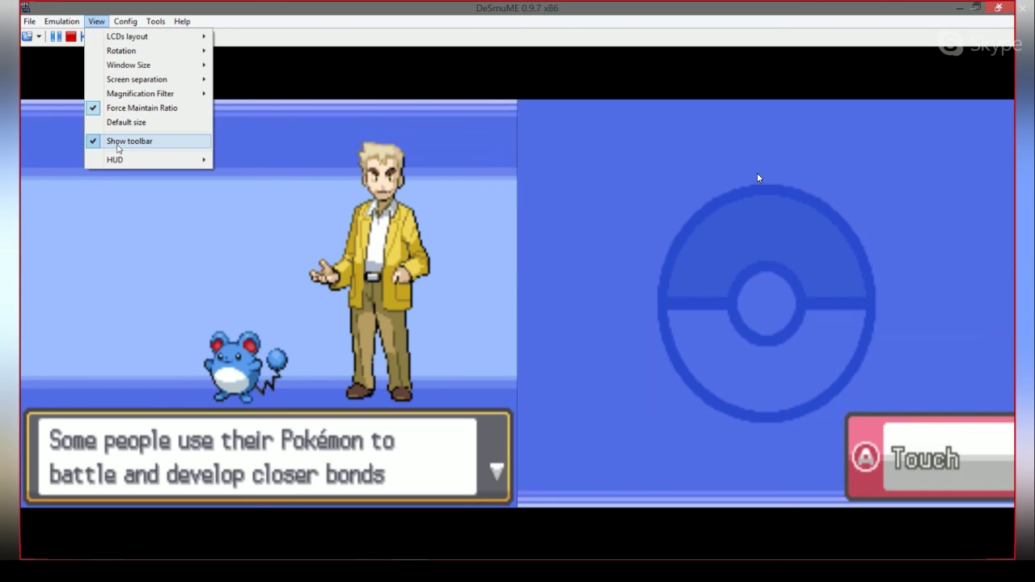
click(117, 147)
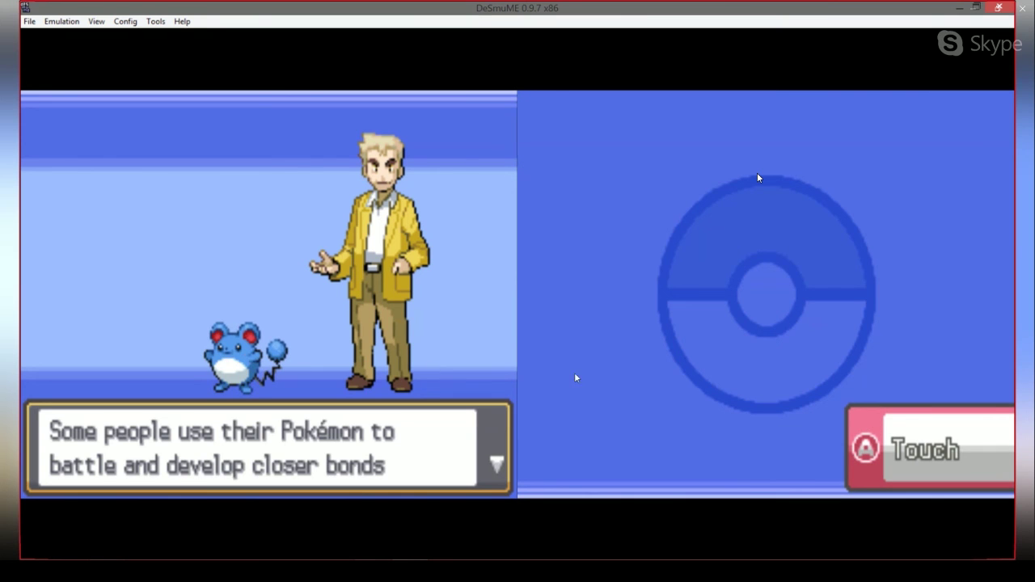
Step: Advance Oak's speech to the boy-or-girl question and choose the boy
click(888, 451)
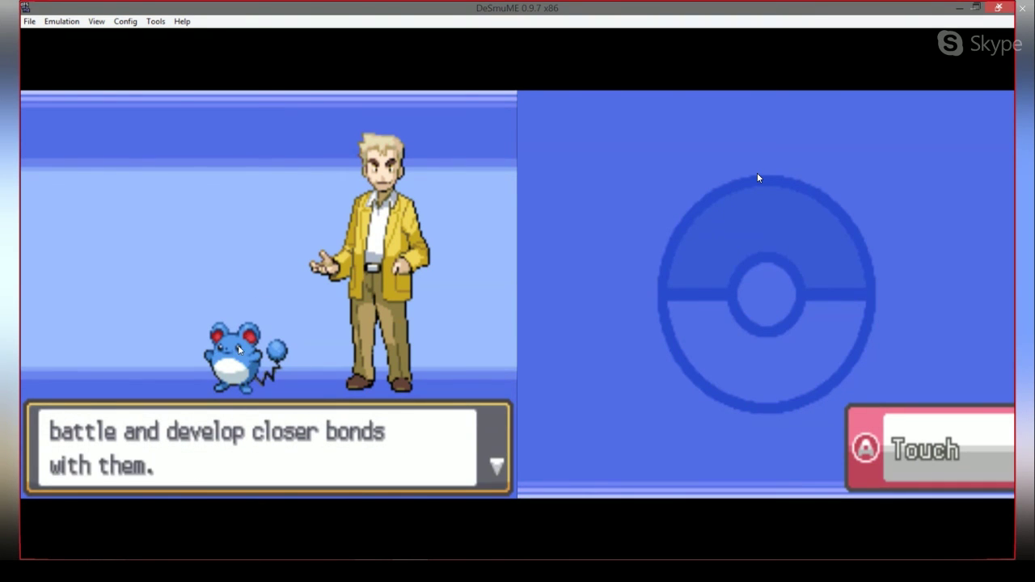
click(893, 452)
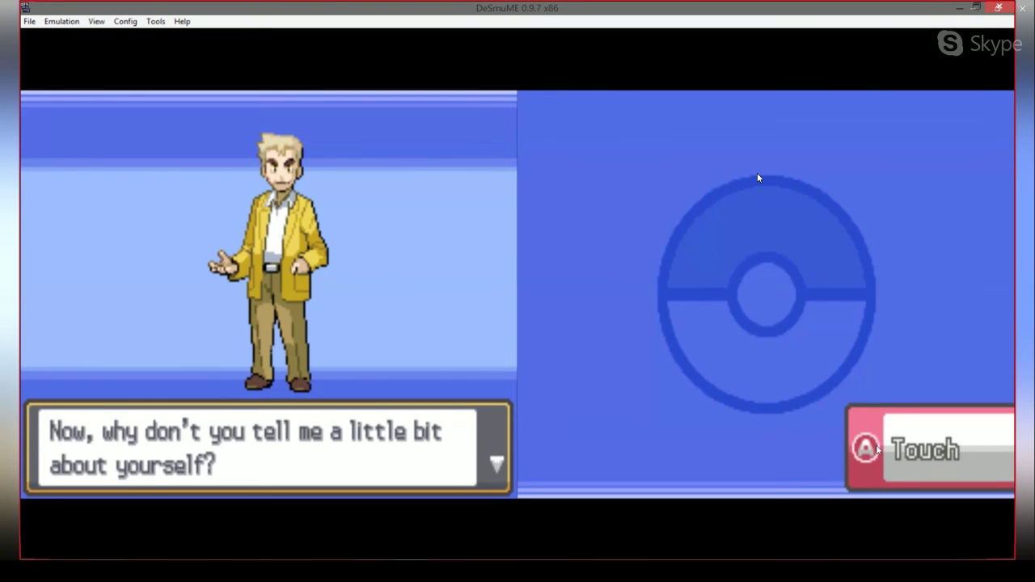
key(x)
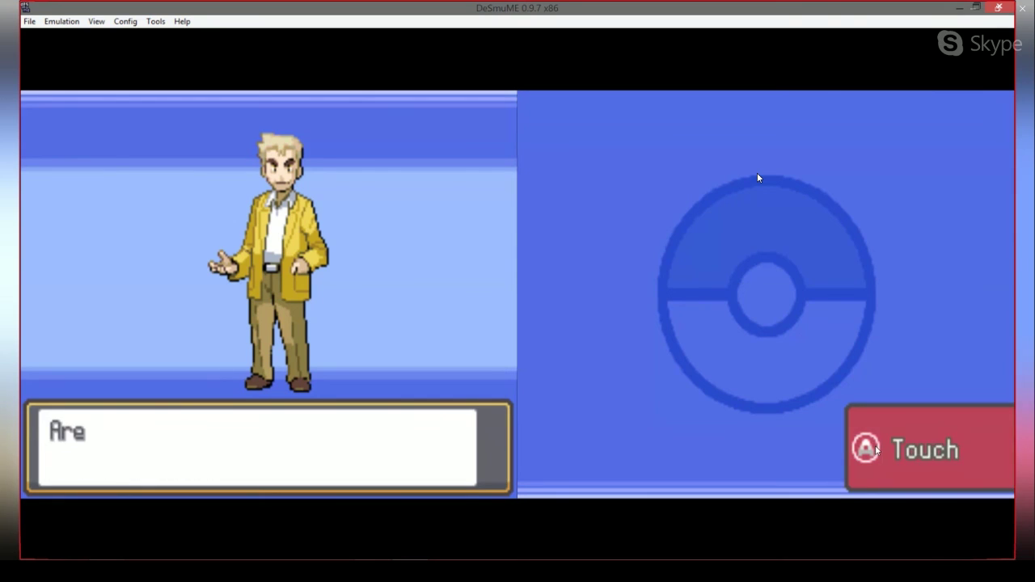
key(x)
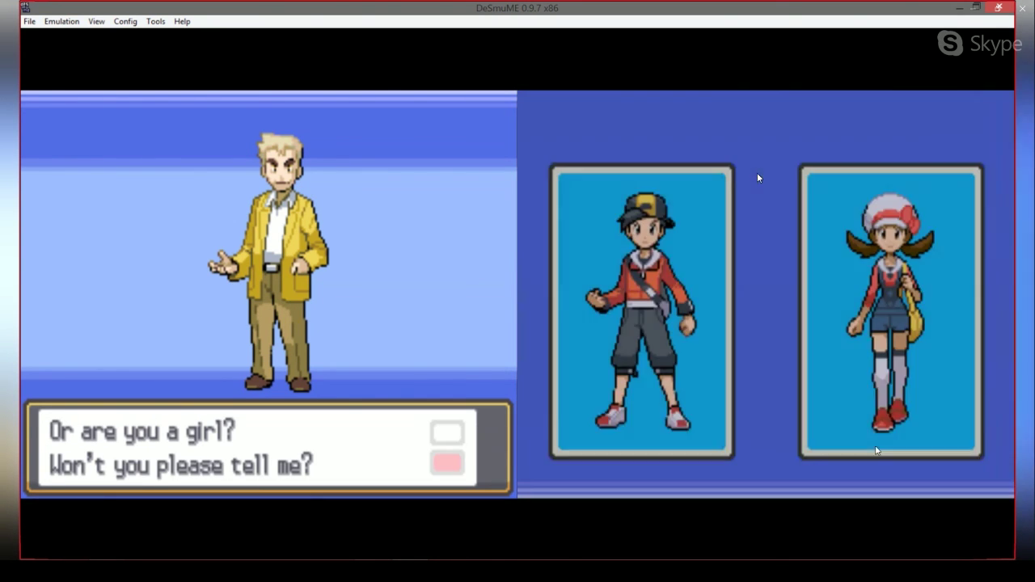
key(x)
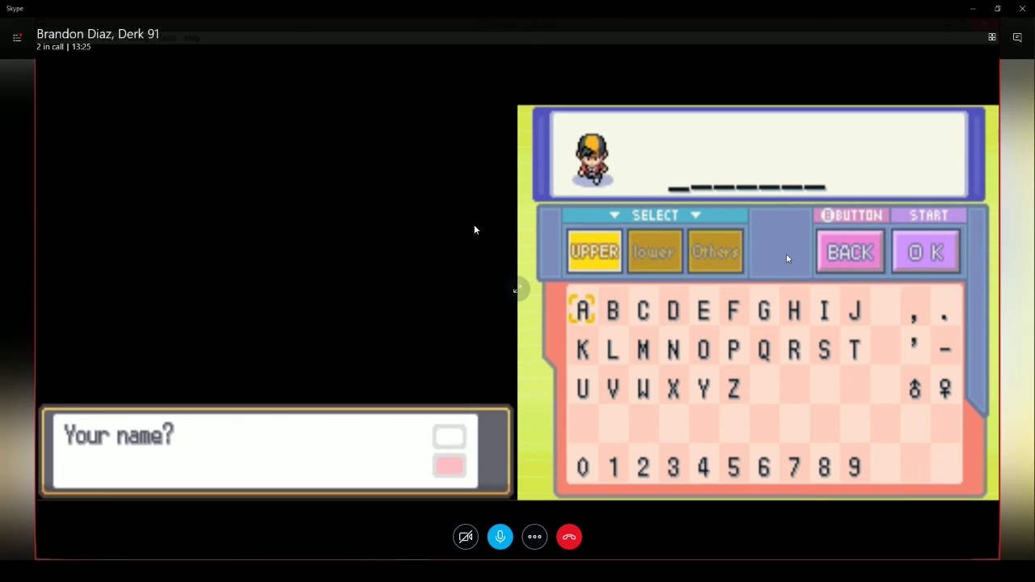
Step: Open and dismiss the Skype call options, toggling the view back to the shared game screen
click(537, 535)
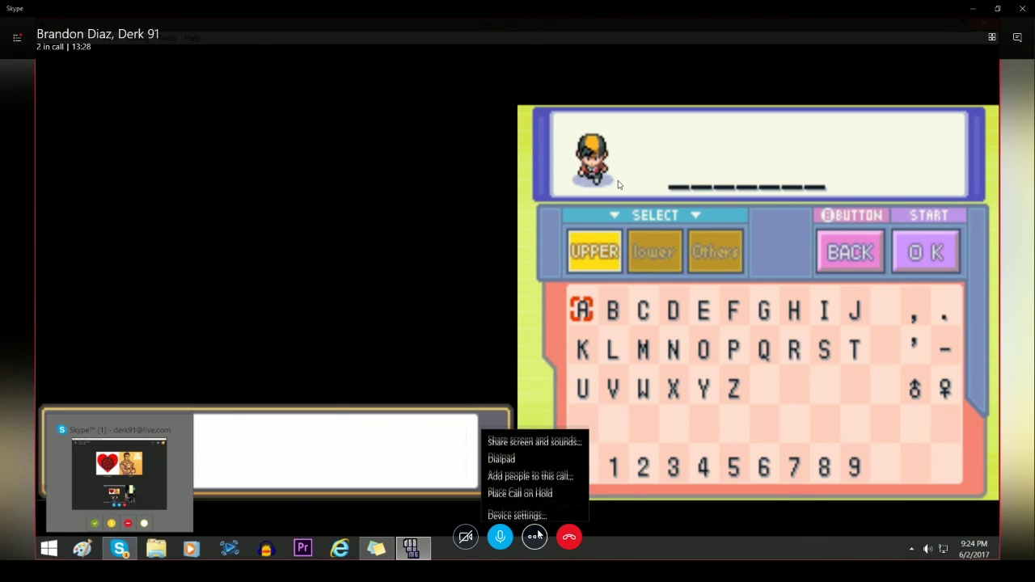
click(770, 165)
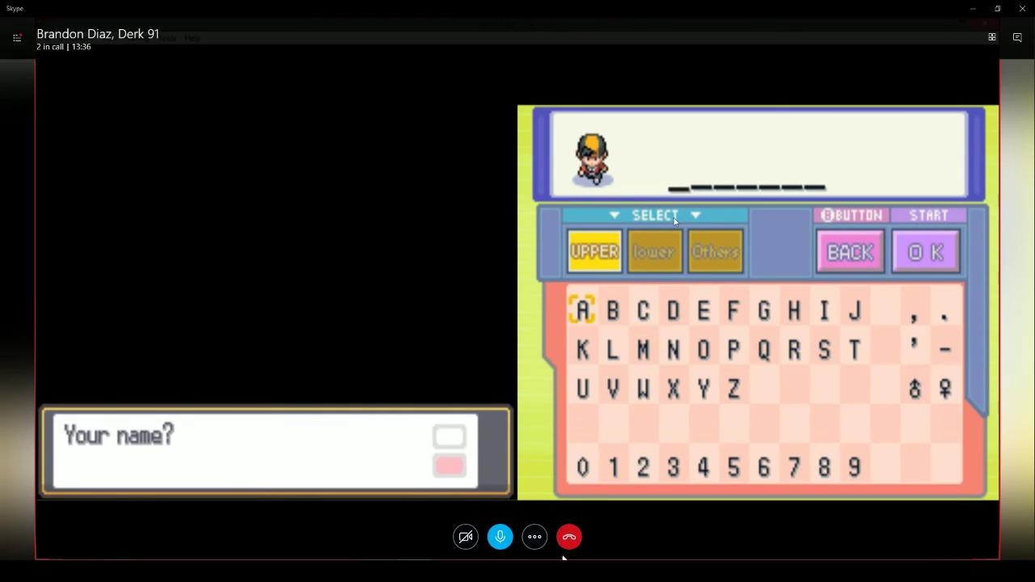
click(534, 537)
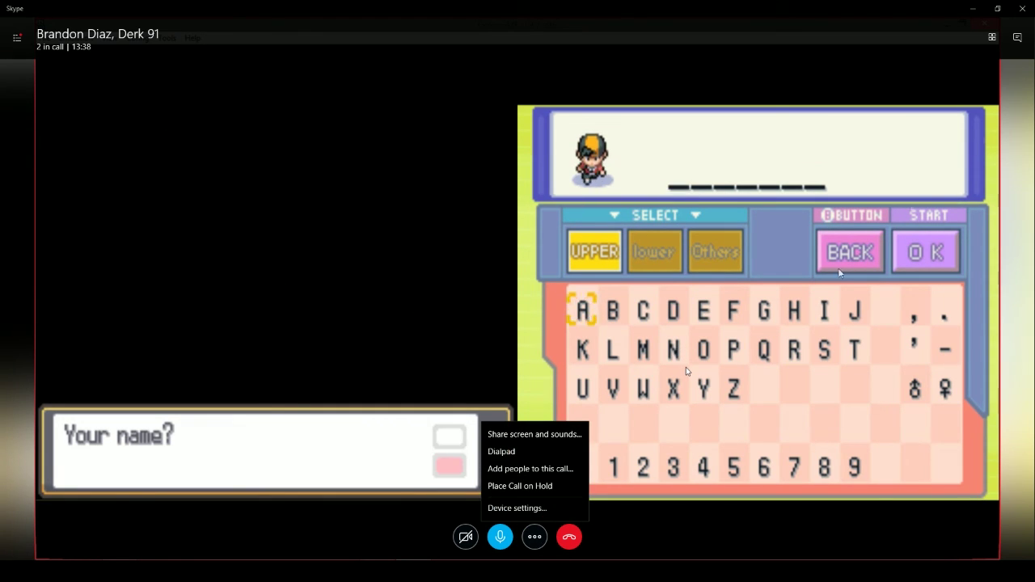
click(992, 40)
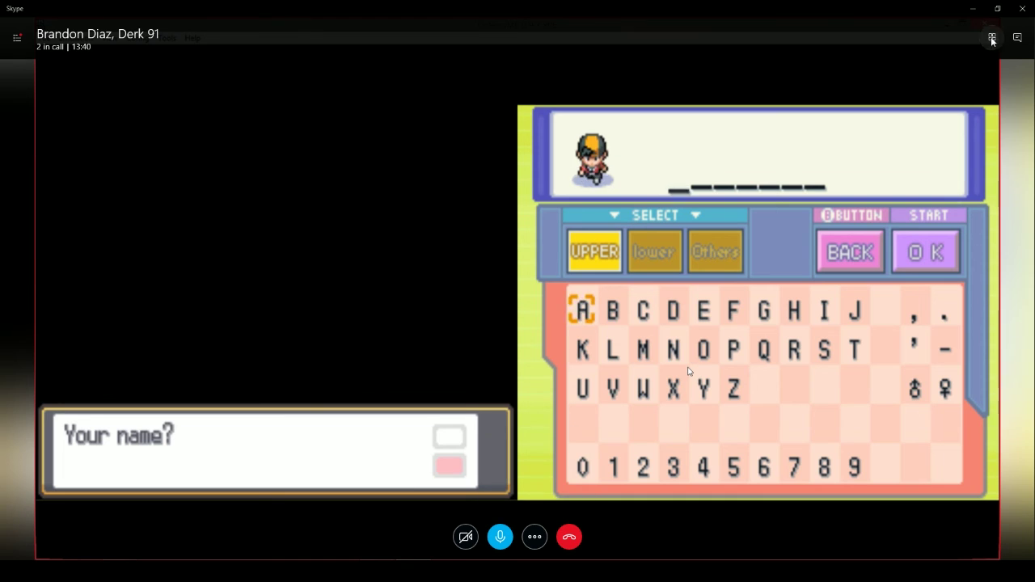
click(992, 41)
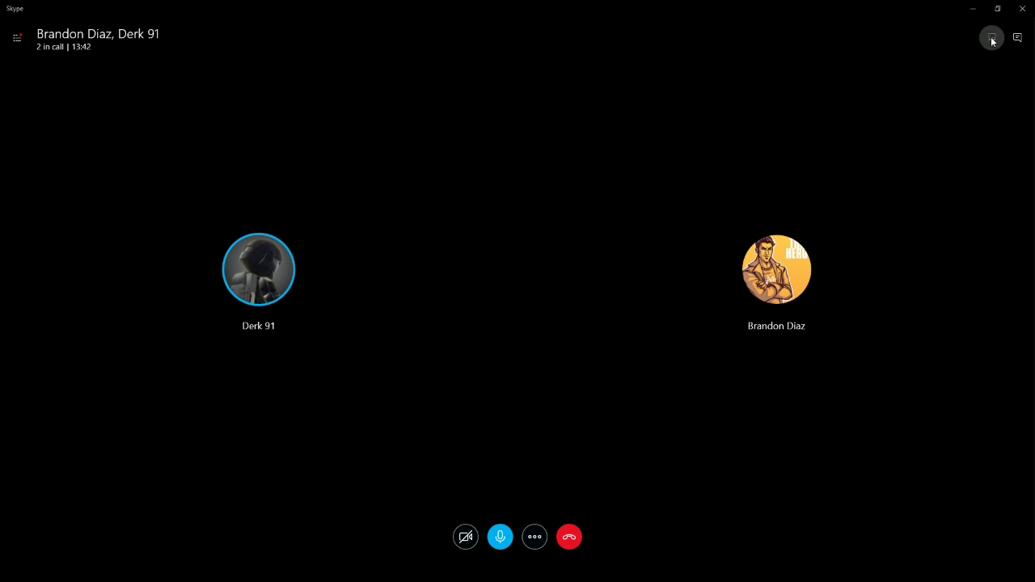
click(992, 41)
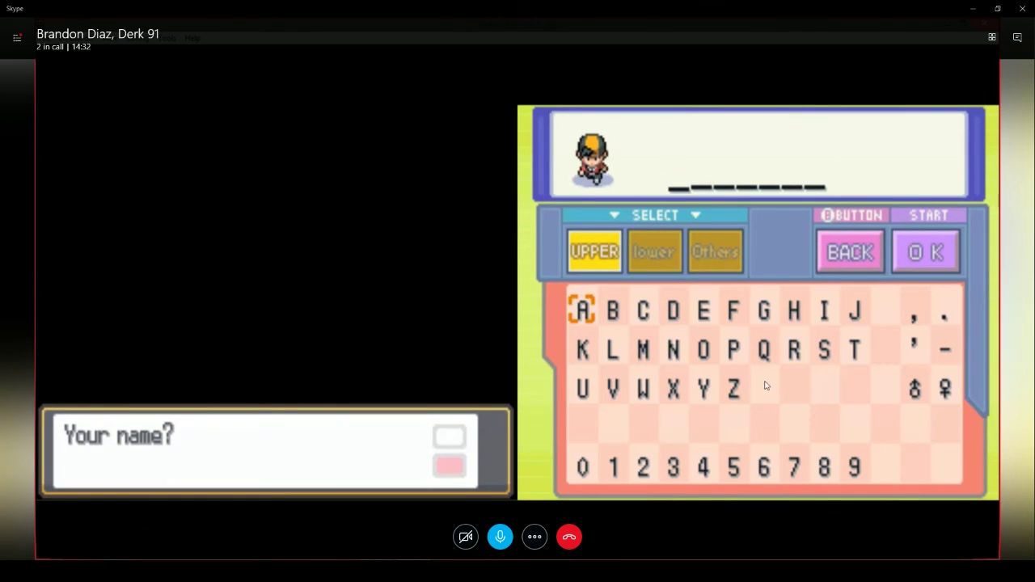
key(alt+Tab)
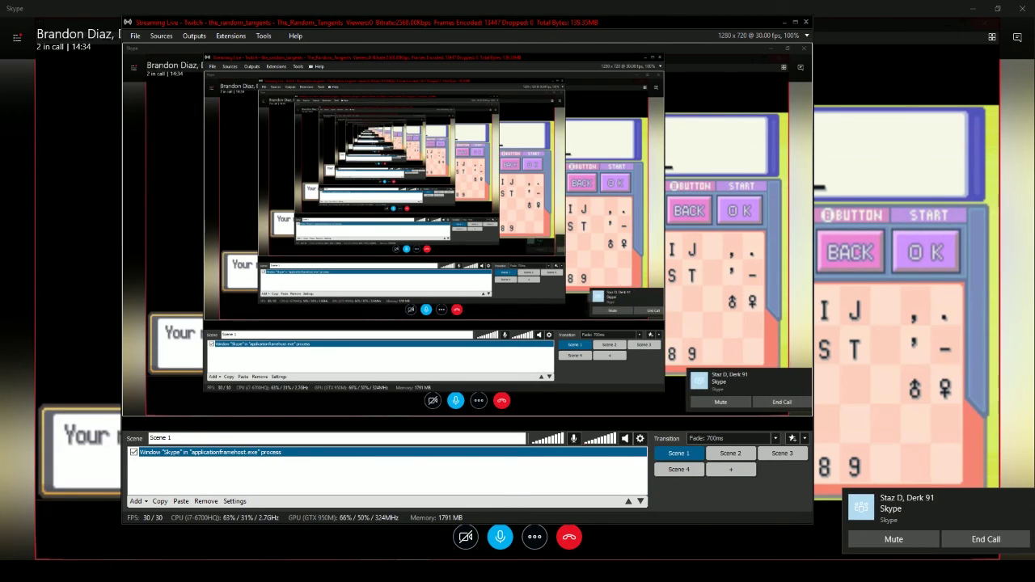
Step: Toggle the OBS window with Alt+Tab and drag it toward the top-left
key(alt+Tab)
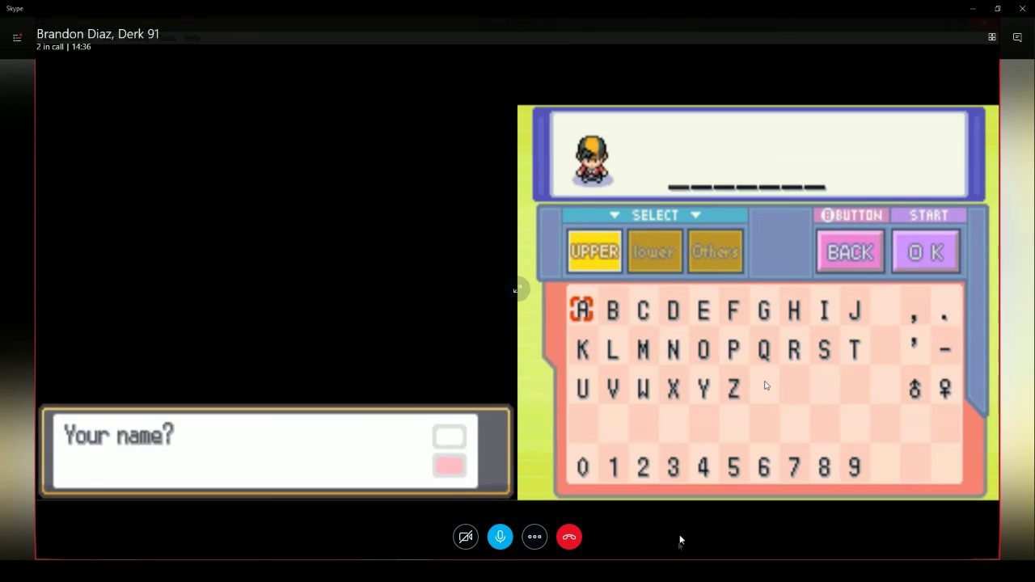
key(alt+Tab)
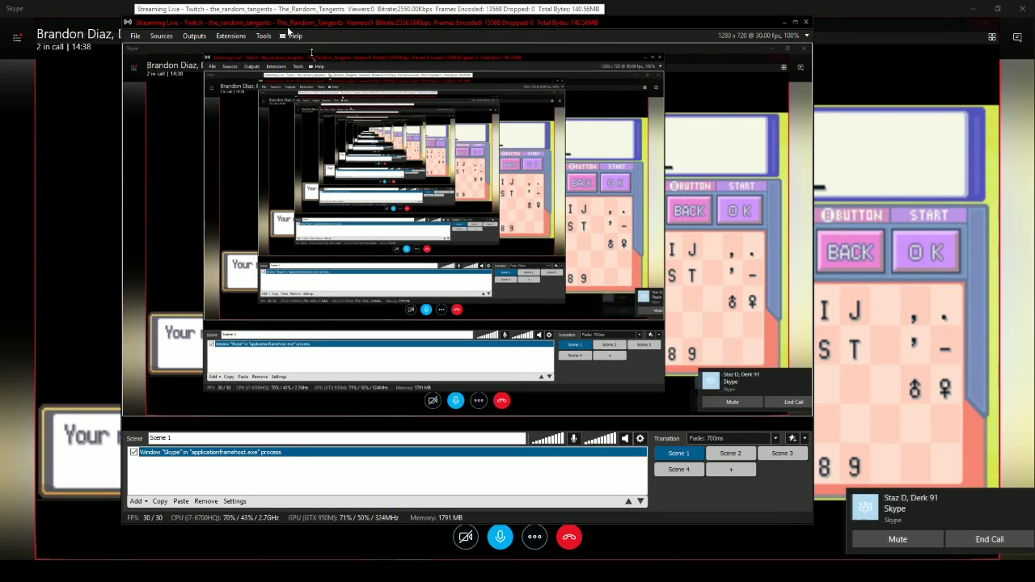
drag(287, 28, 165, 16)
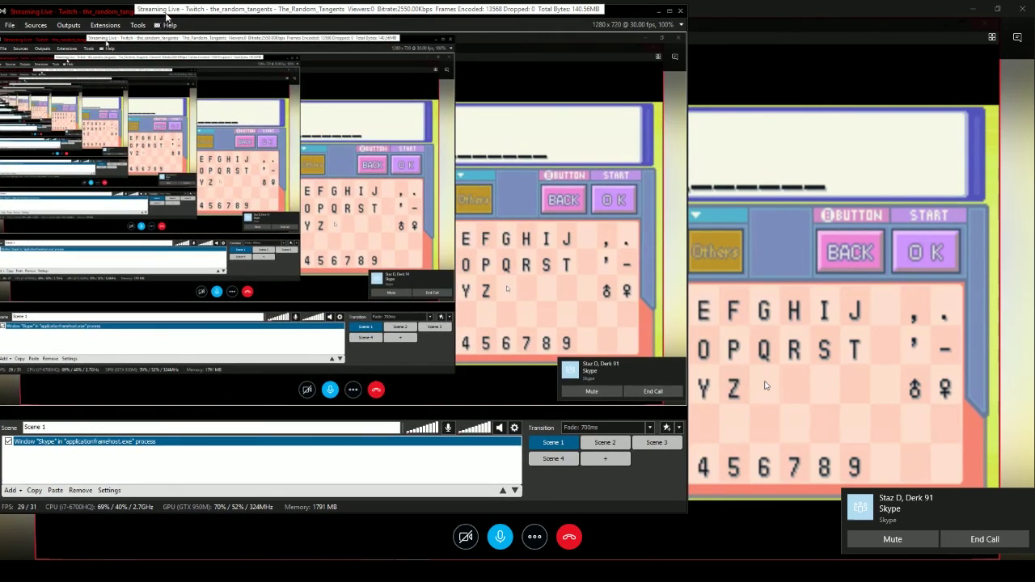
drag(232, 22, 254, 25)
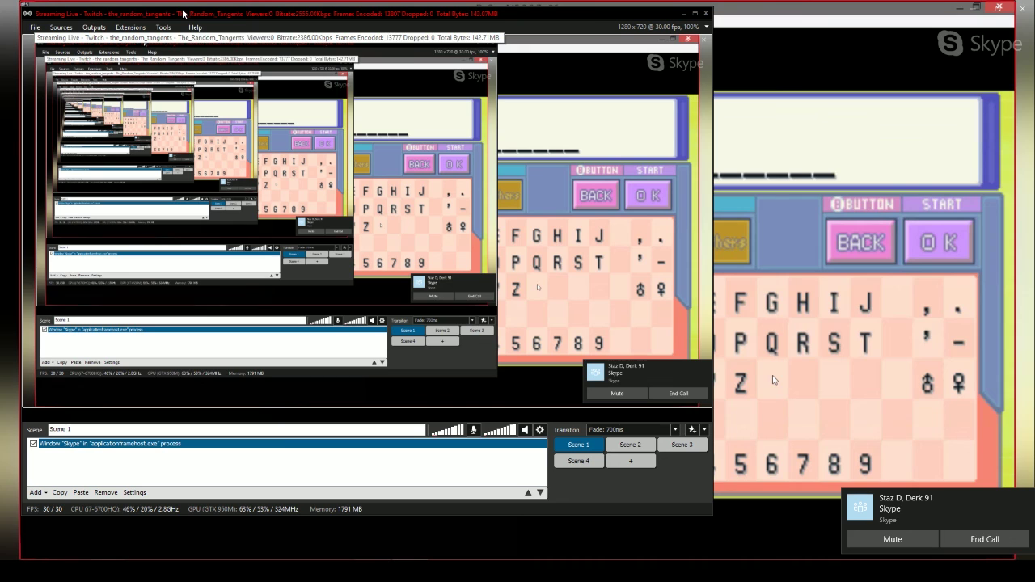
mouse_move(116, 561)
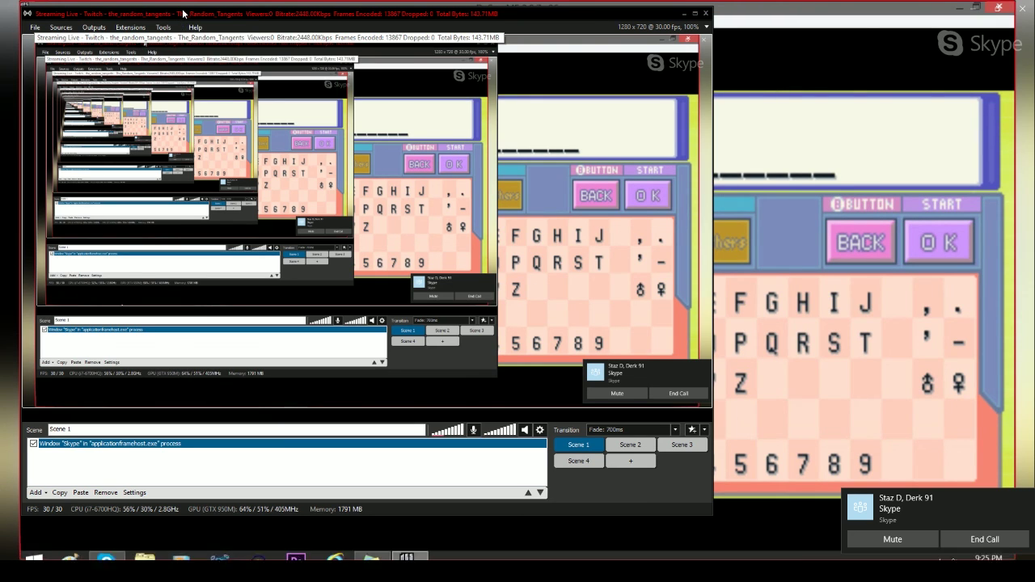
Step: Bring the Skype call forward, reposition the OBS window, and show its Outputs menu
click(109, 551)
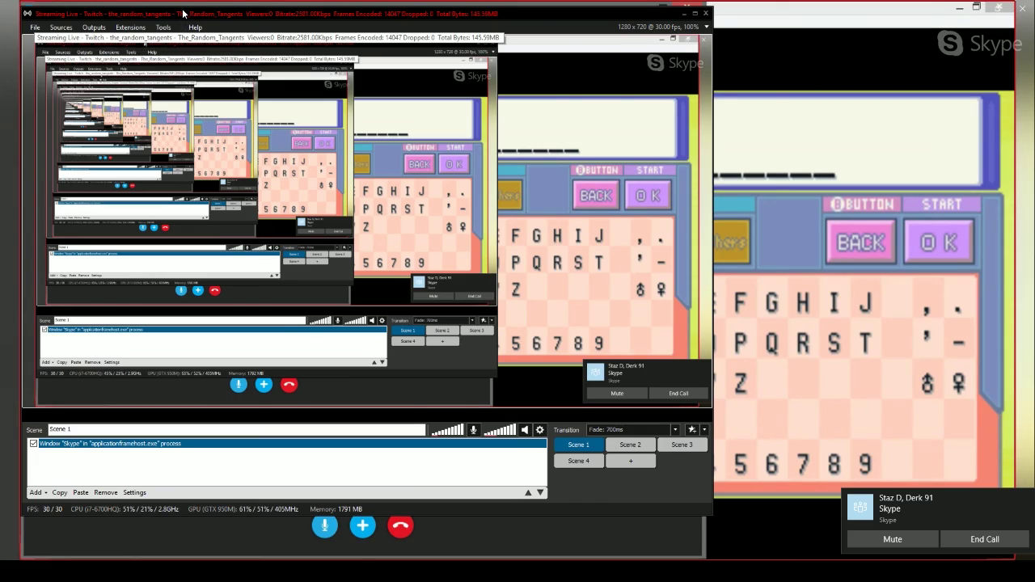
drag(184, 13, 192, 80)
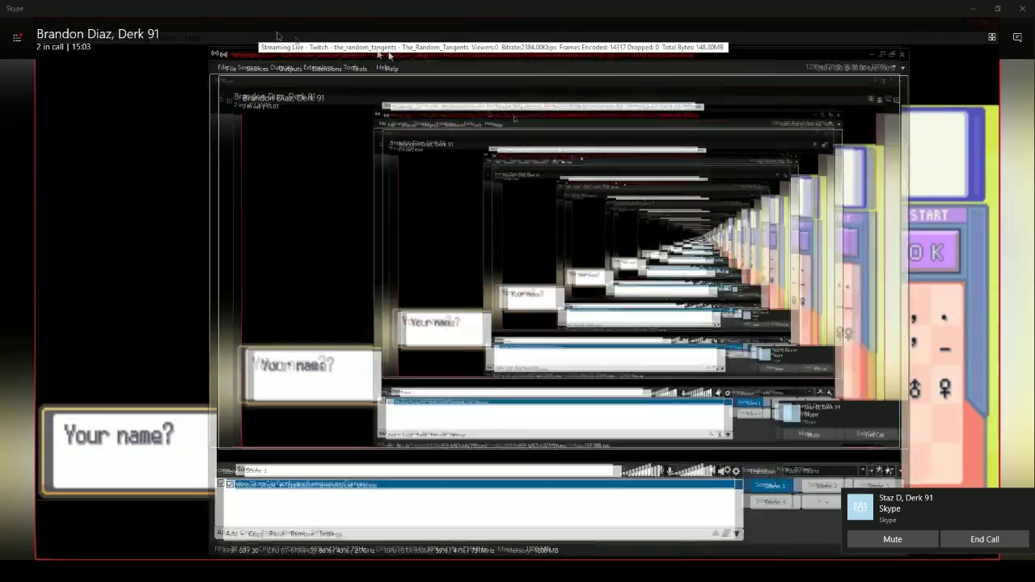
drag(447, 65, 212, 20)
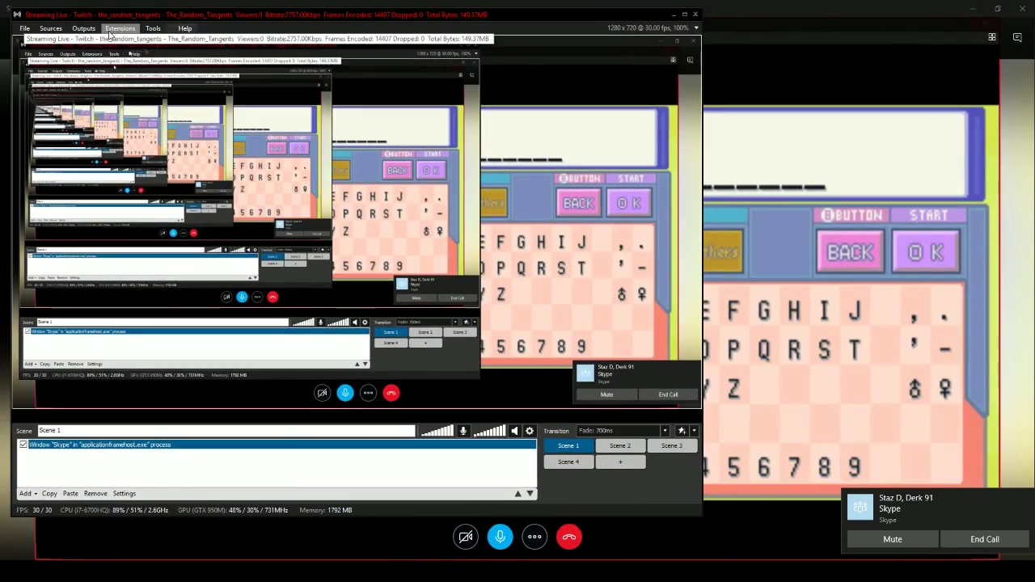
click(91, 30)
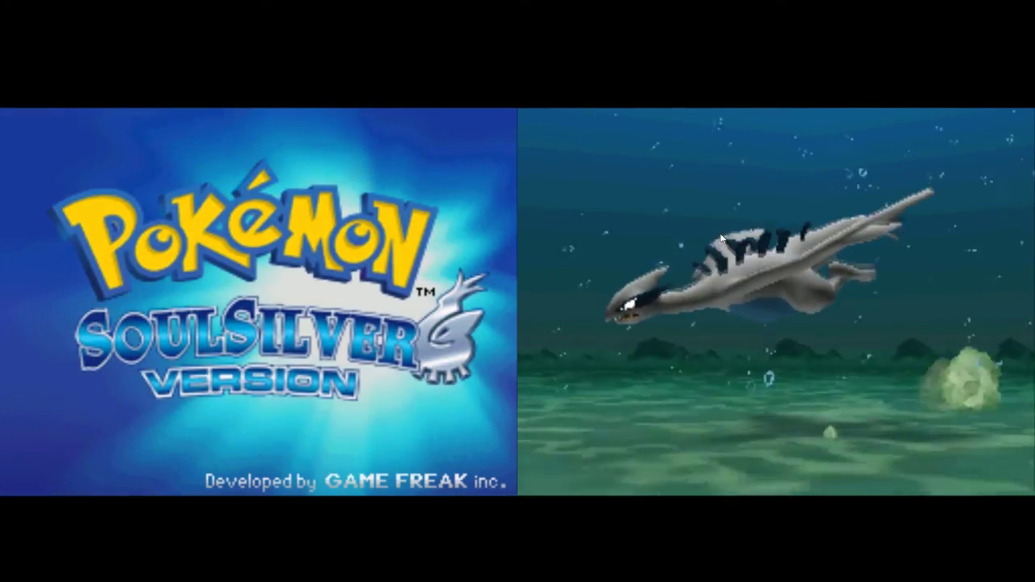
Step: Start SoulSilver from the title screen and advance Professor Oak's opening speech
click(721, 239)
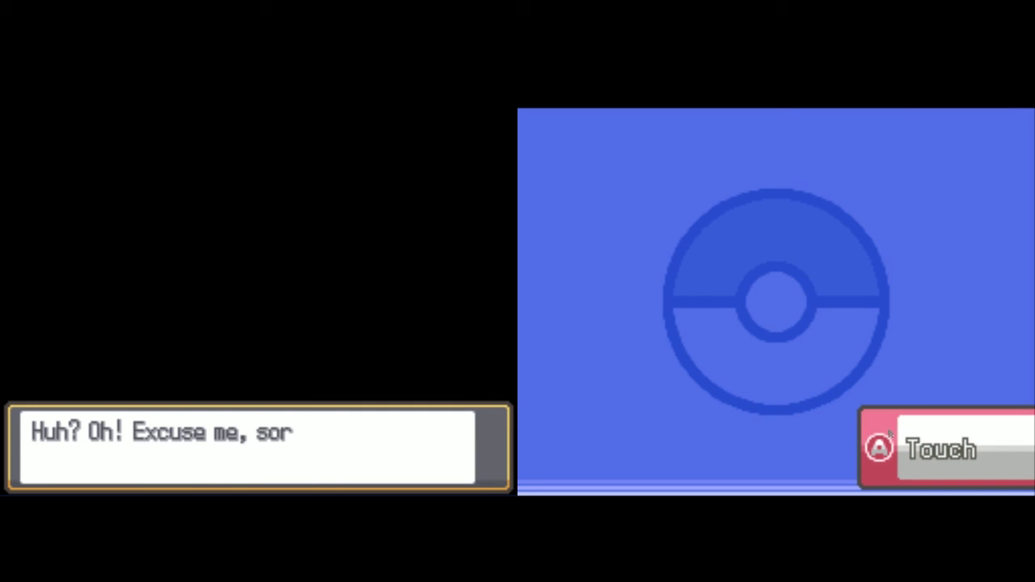
click(890, 434)
key(x)
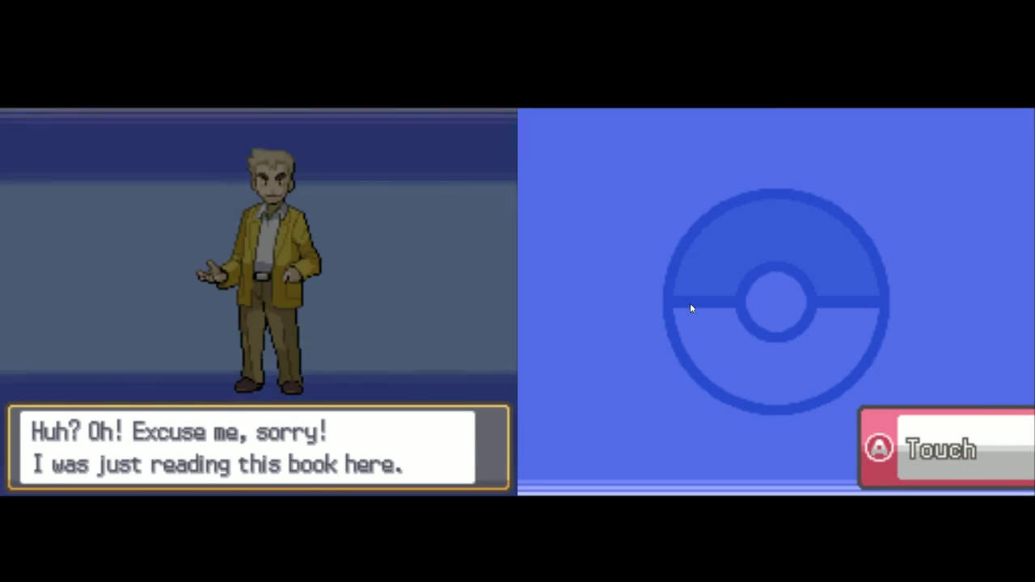
key(x)
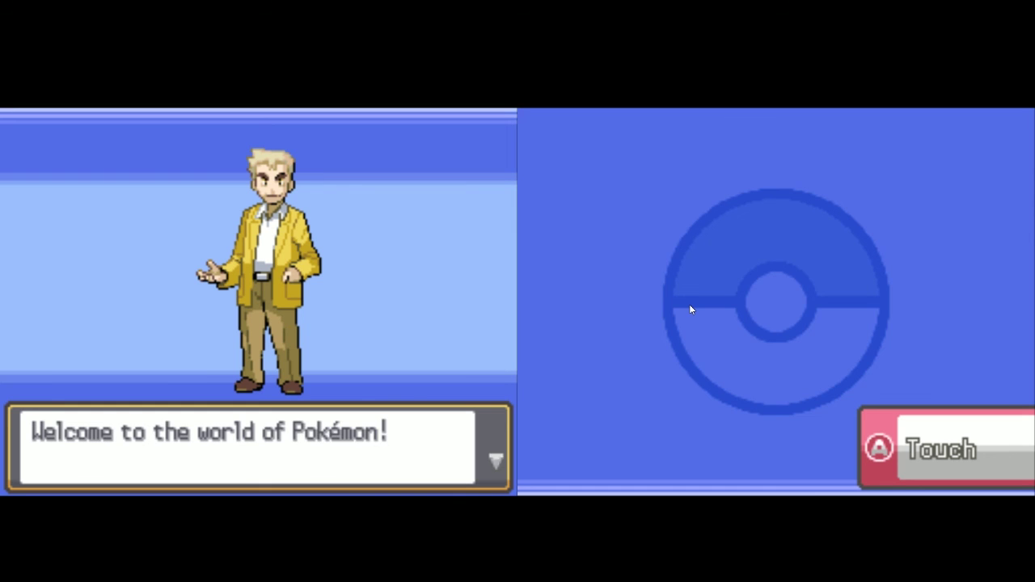
key(x)
key(x)
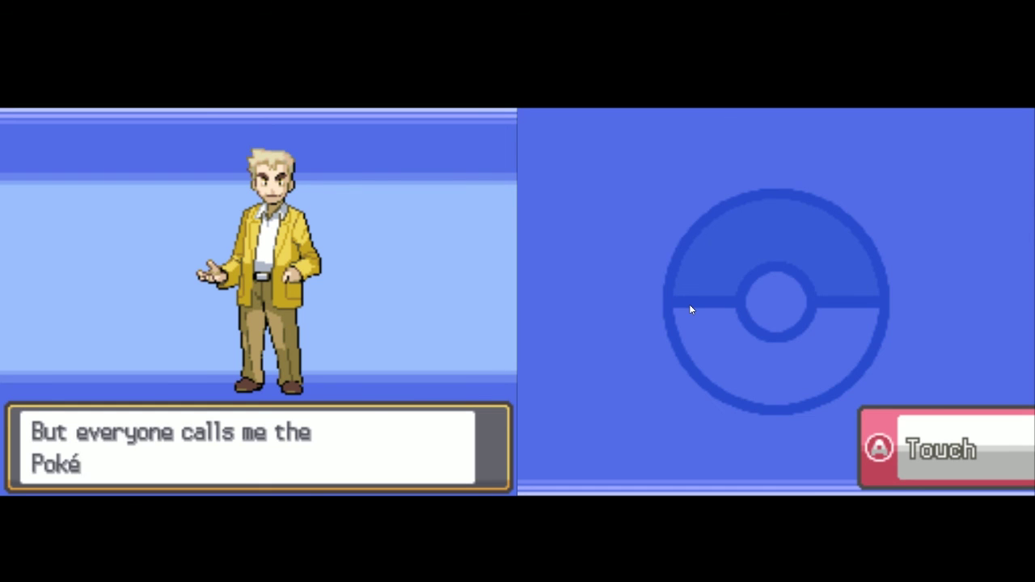
key(x)
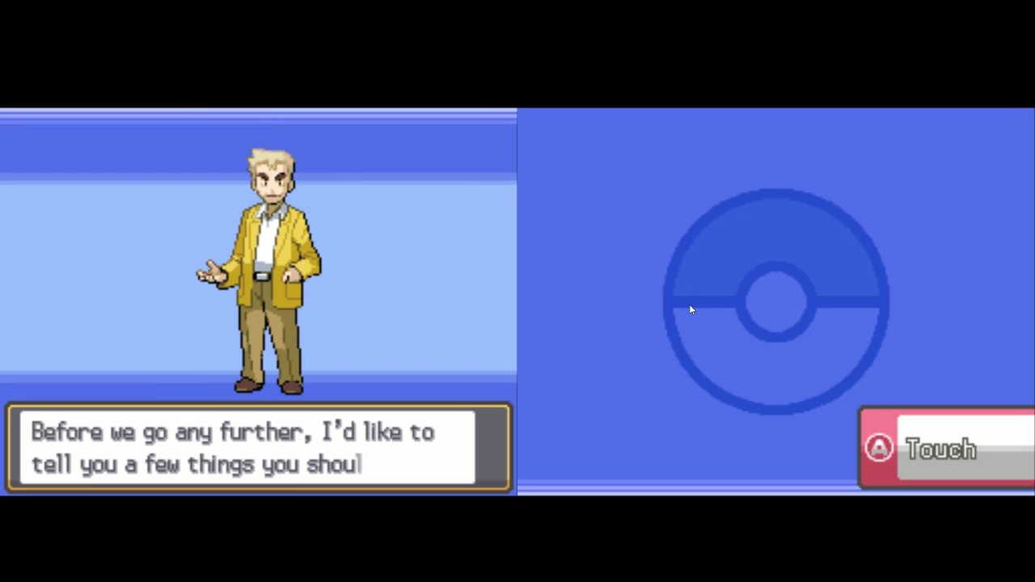
key(x)
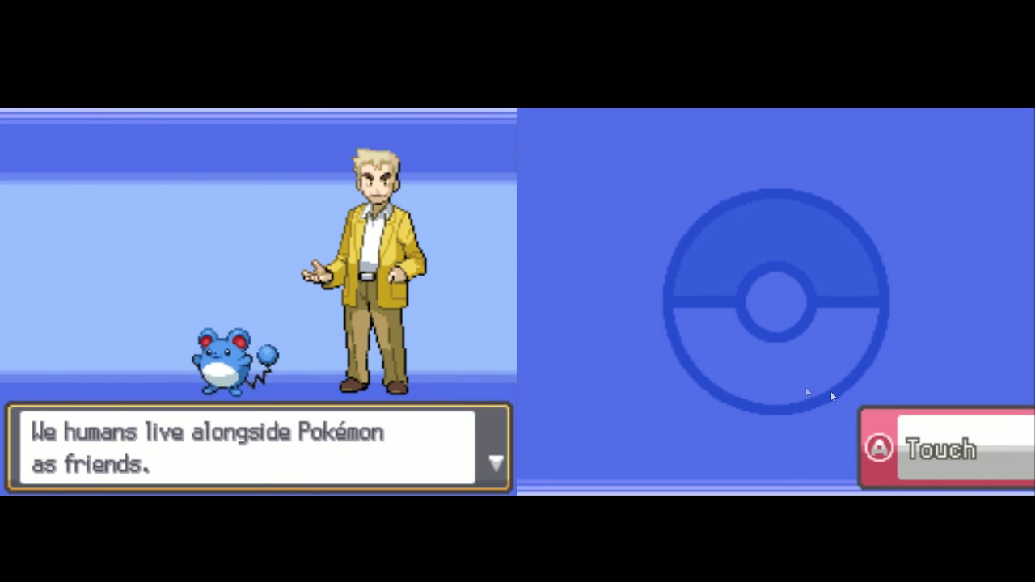
Step: Advance Oak's talk to the boy-or-girl question, pick the girl, then answer NO
click(878, 433)
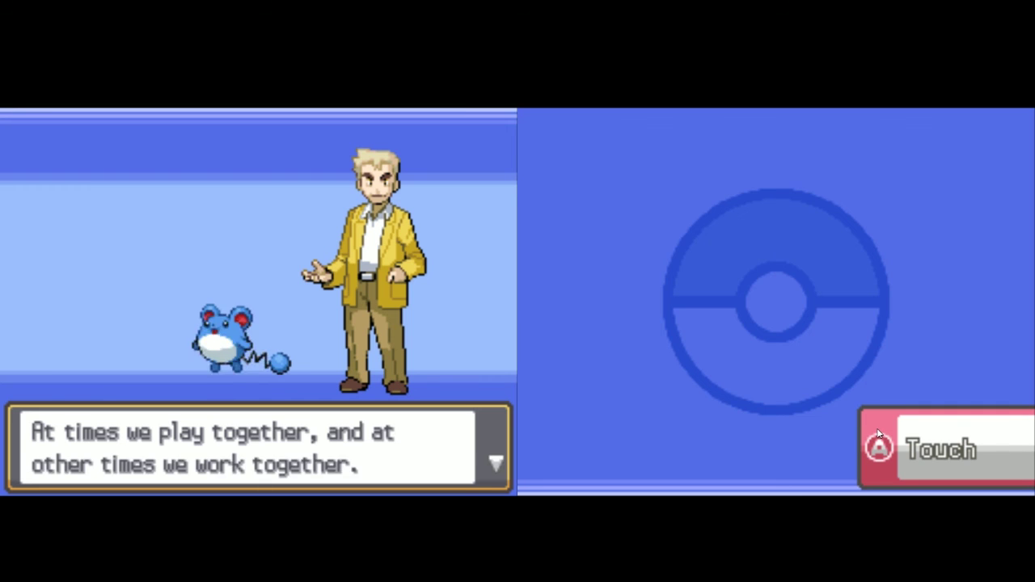
click(878, 433)
click(879, 434)
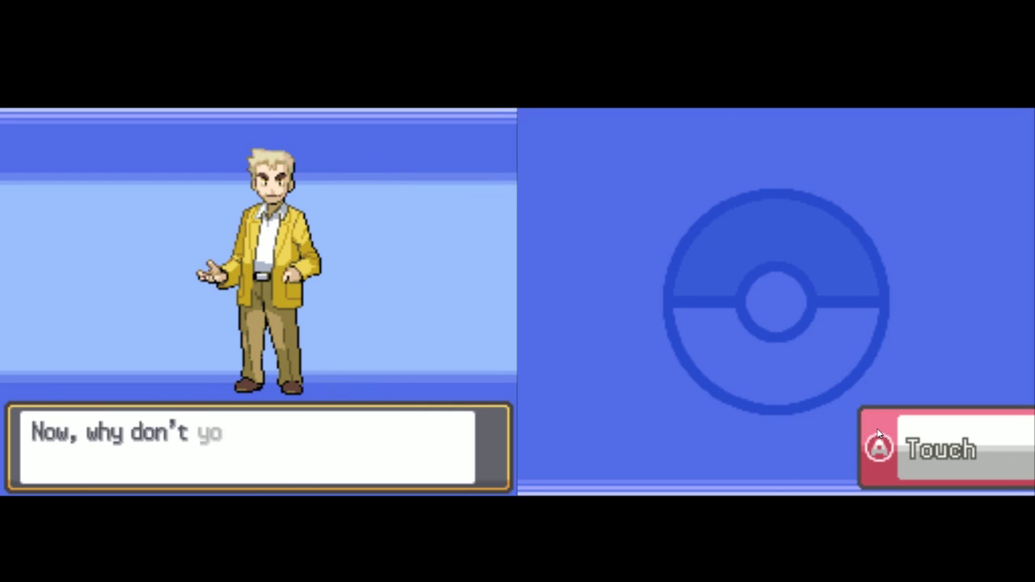
click(878, 434)
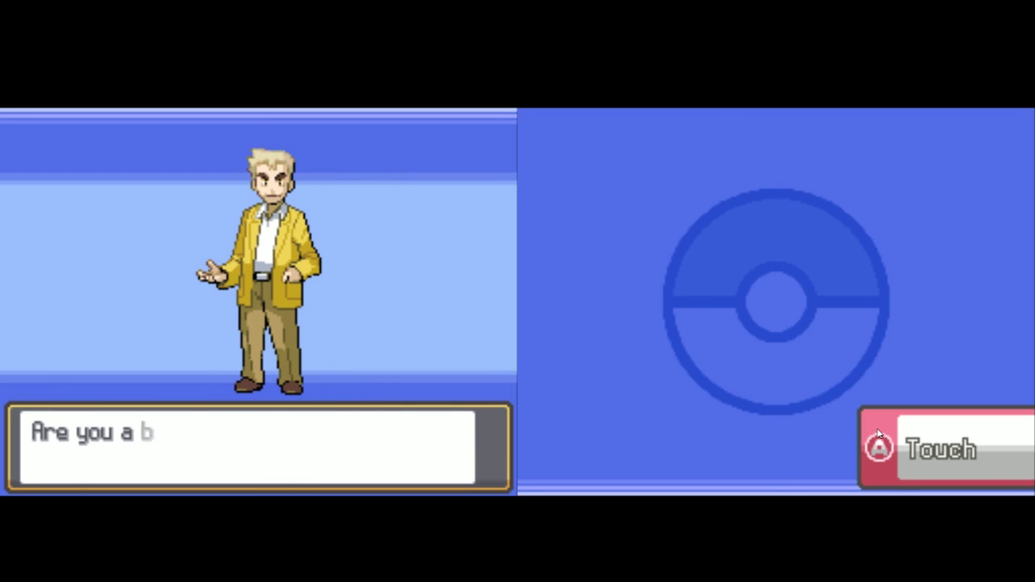
click(878, 431)
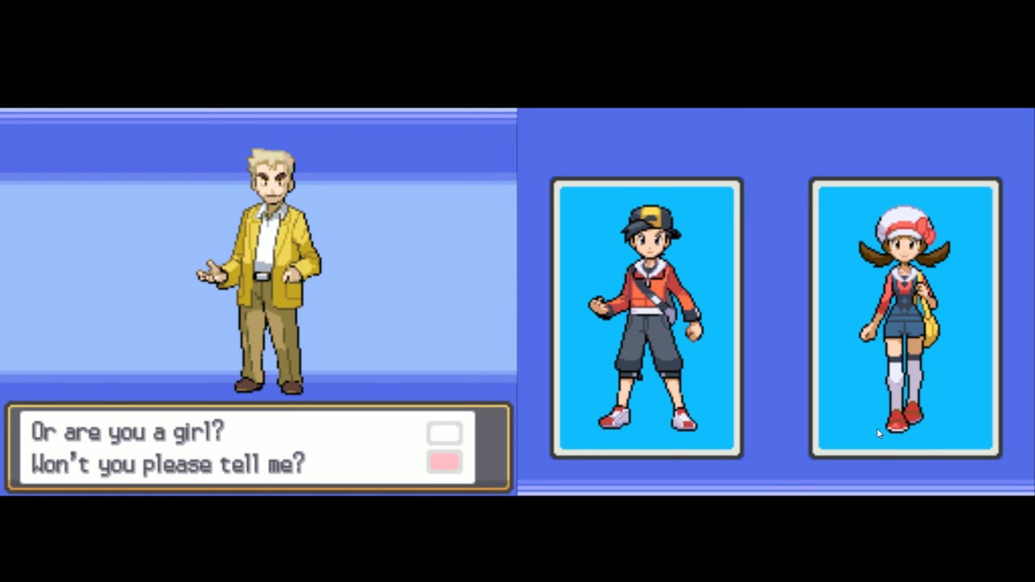
click(877, 431)
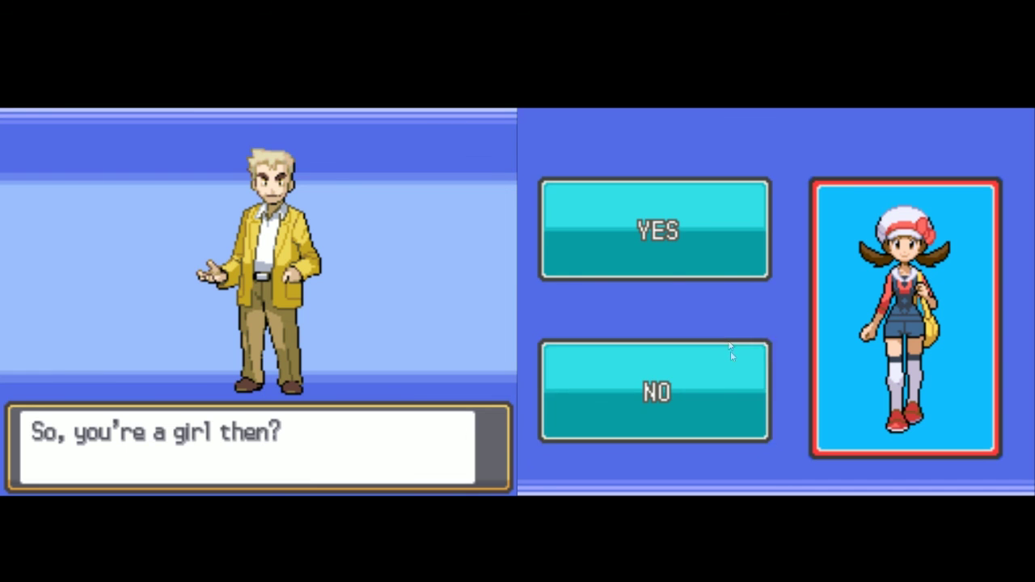
click(704, 277)
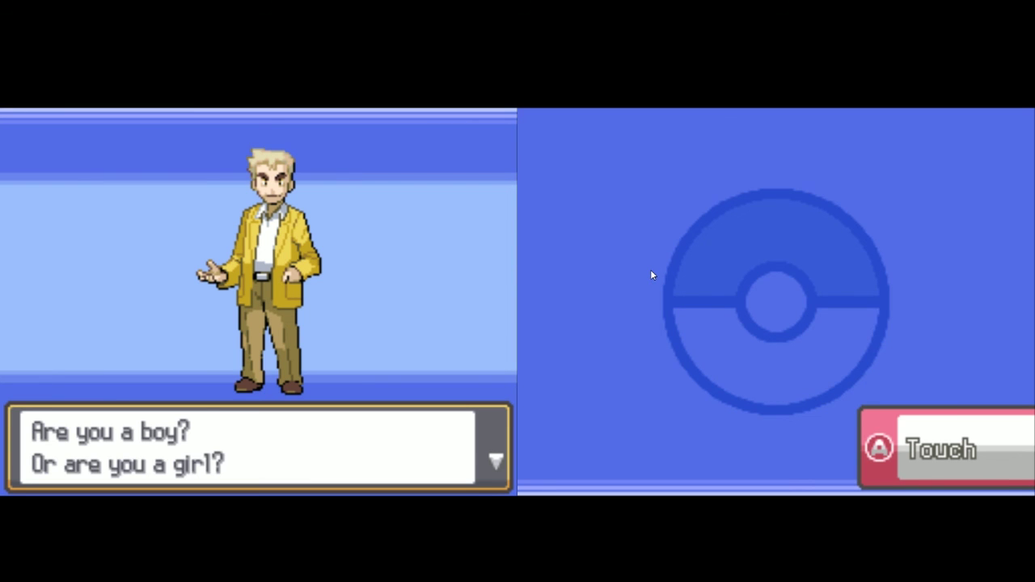
Step: Advance Oak's dialogue so the boy and girl character cards reappear
click(651, 275)
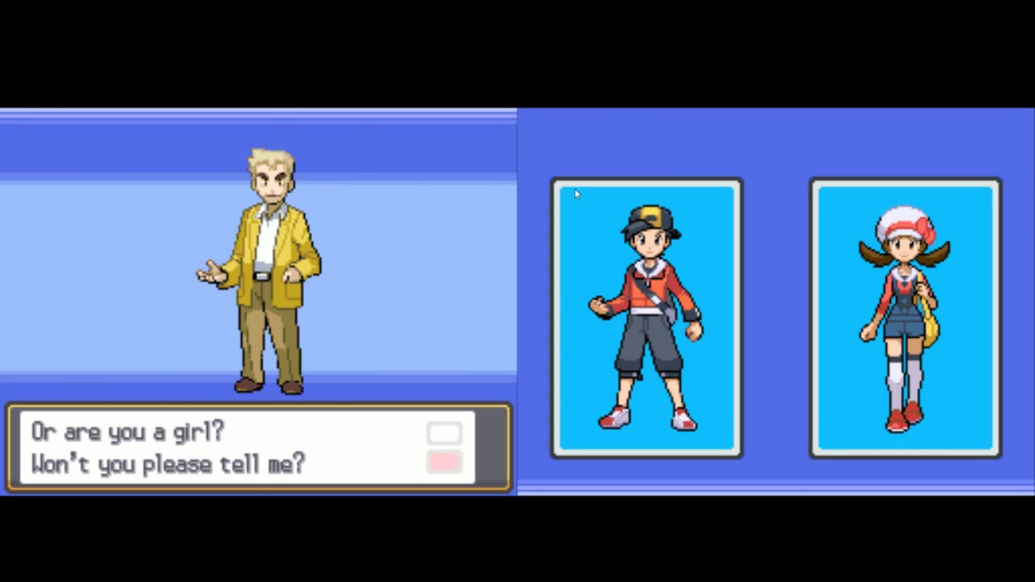
Step: Choose and confirm the boy character, then start the name with capital D
click(622, 207)
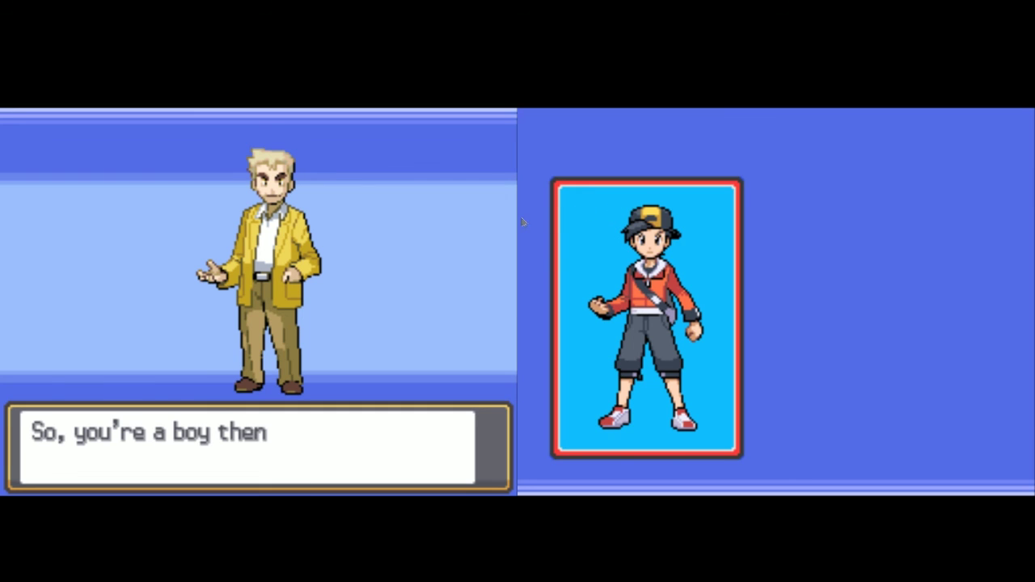
click(880, 212)
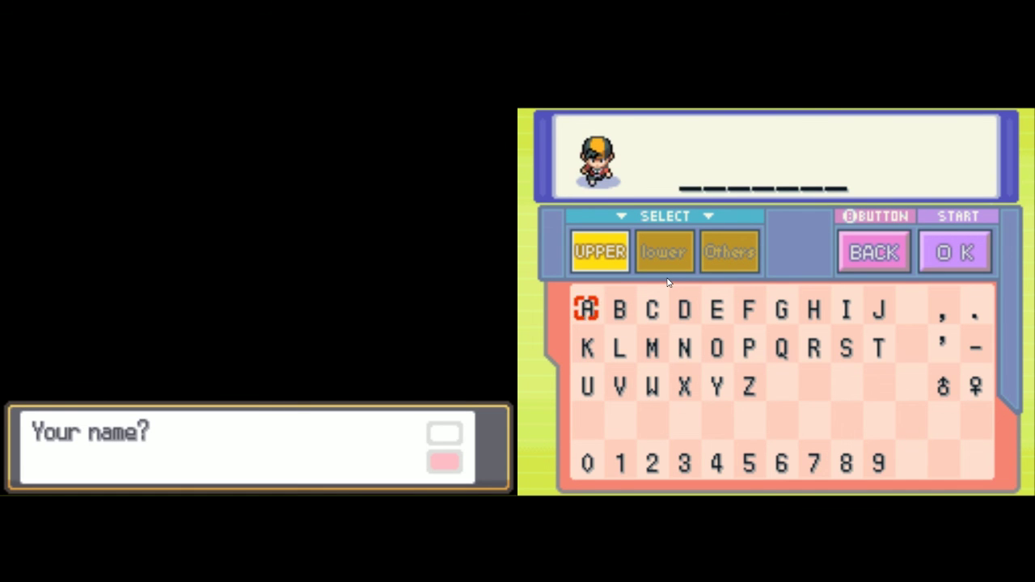
click(691, 319)
text(DE)
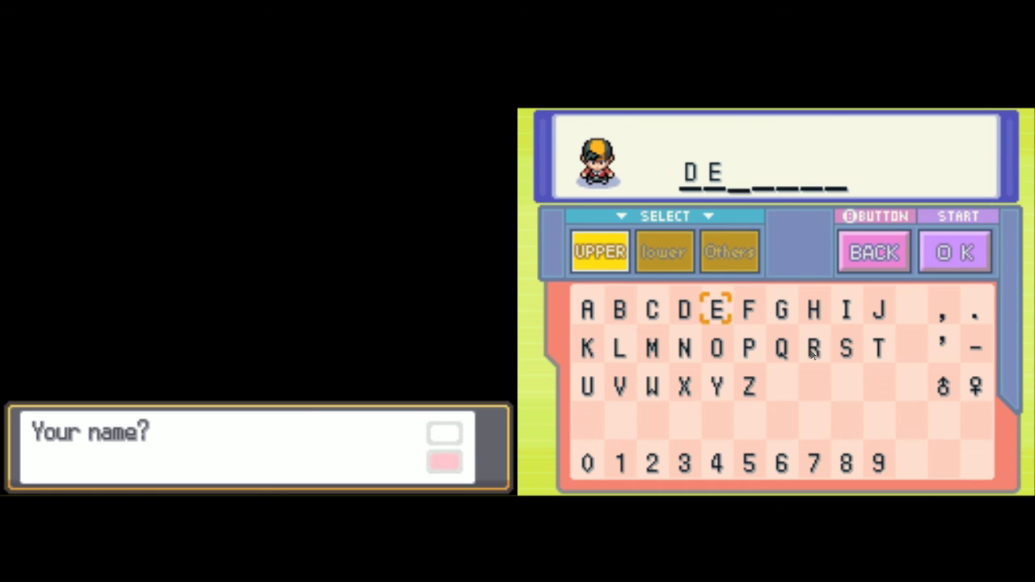
click(813, 348)
click(873, 253)
click(873, 253)
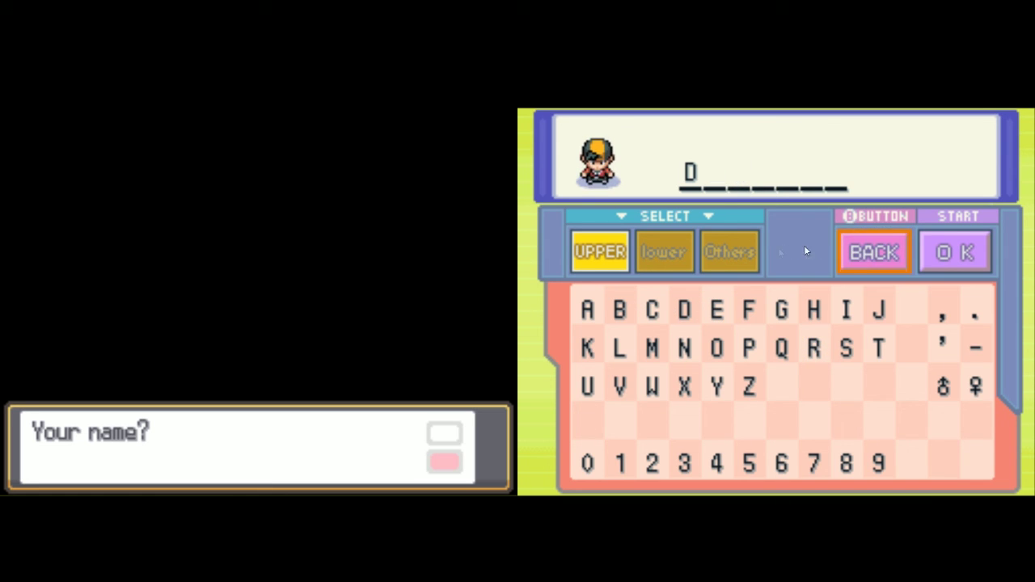
Step: Spell lowercase 'erenix' to make the name Derenix and submit it
click(664, 257)
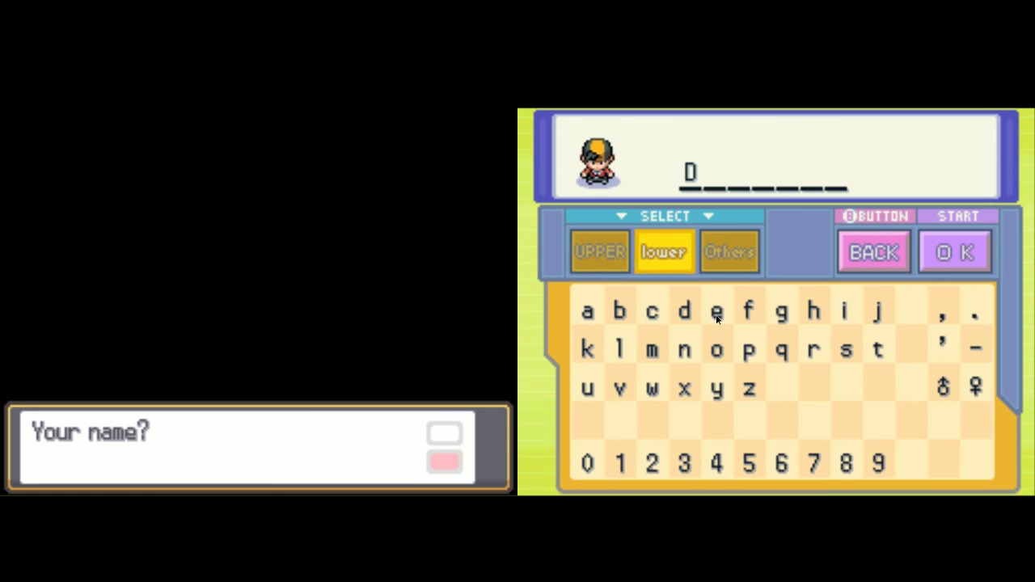
click(717, 310)
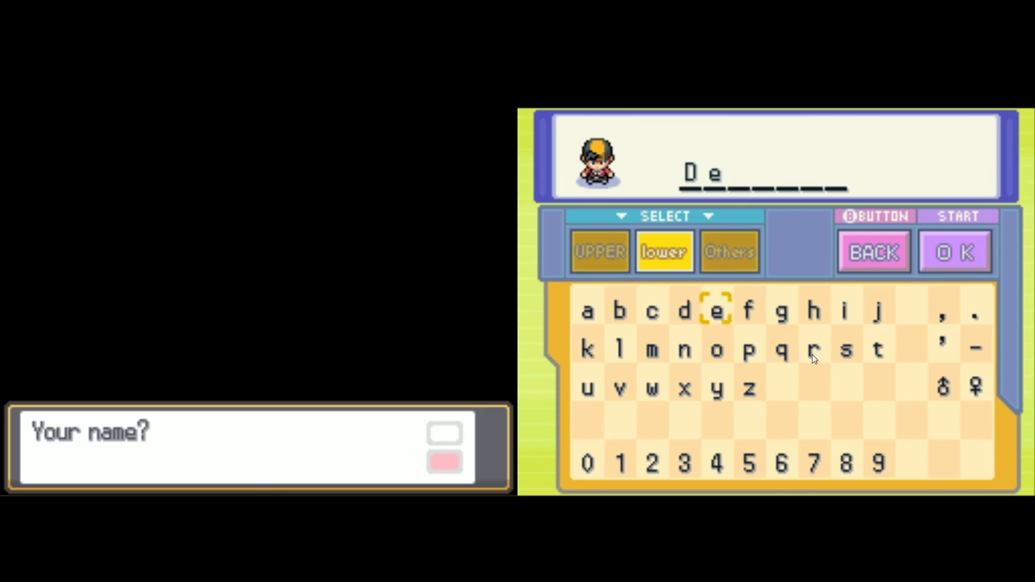
click(814, 348)
click(717, 311)
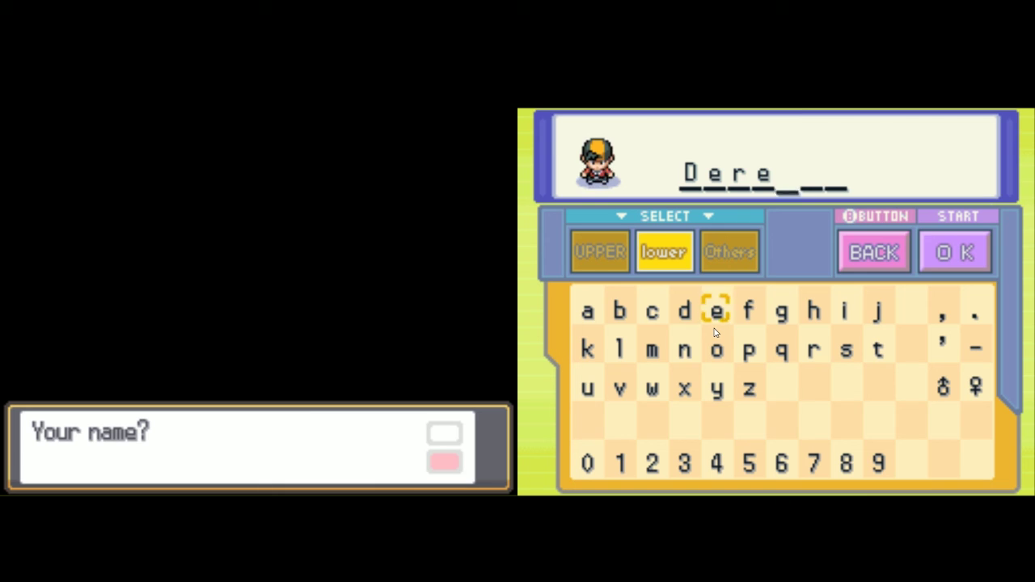
click(685, 348)
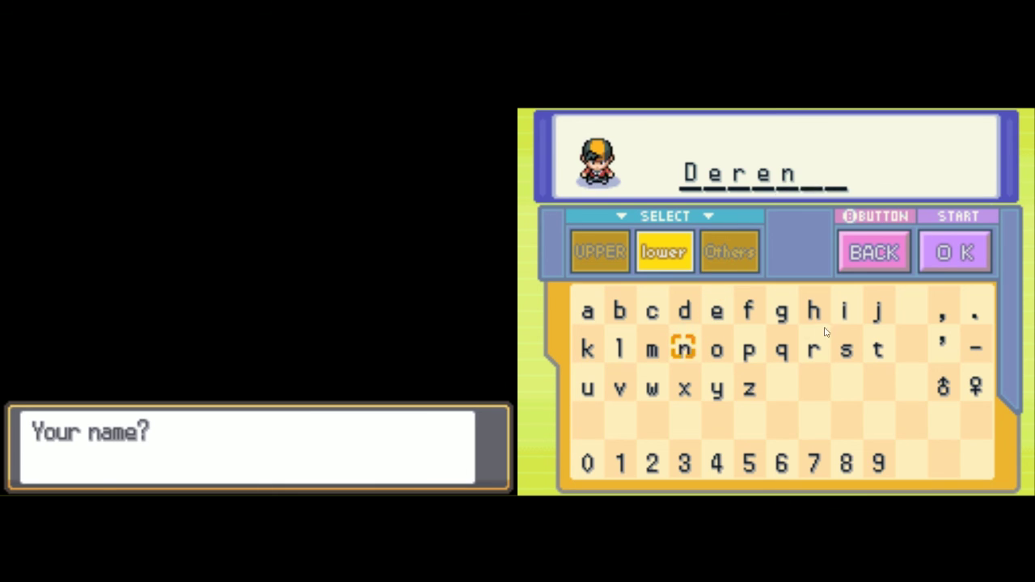
click(849, 314)
click(694, 388)
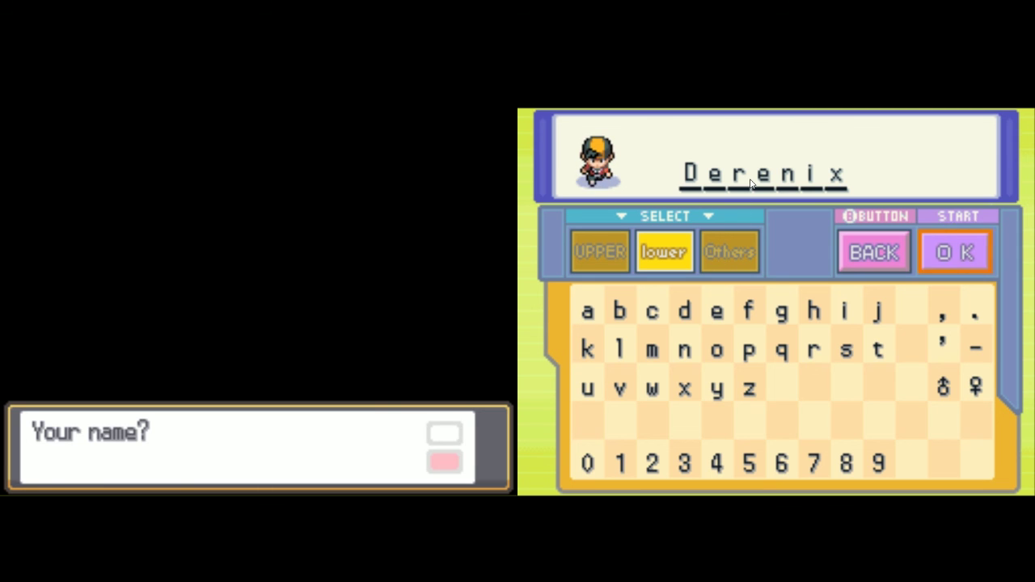
click(950, 260)
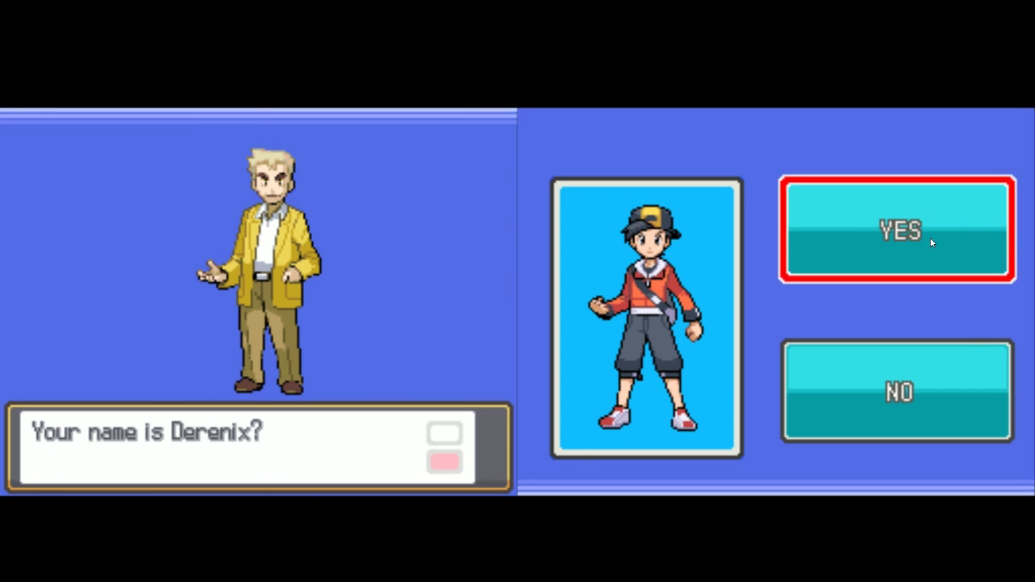
Step: Confirm the name Derenix with YES and finish Oak's farewell speech
click(930, 238)
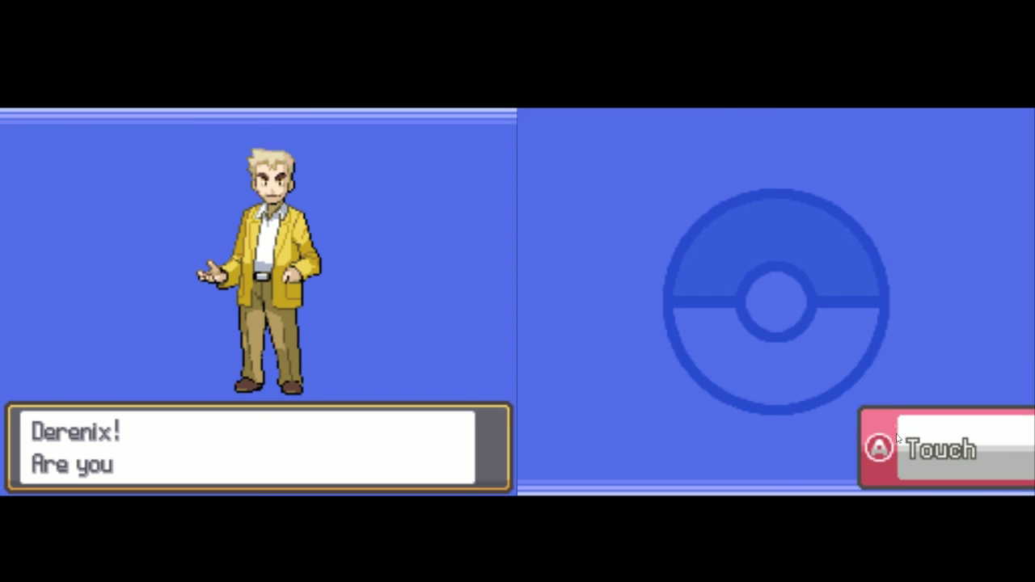
click(935, 466)
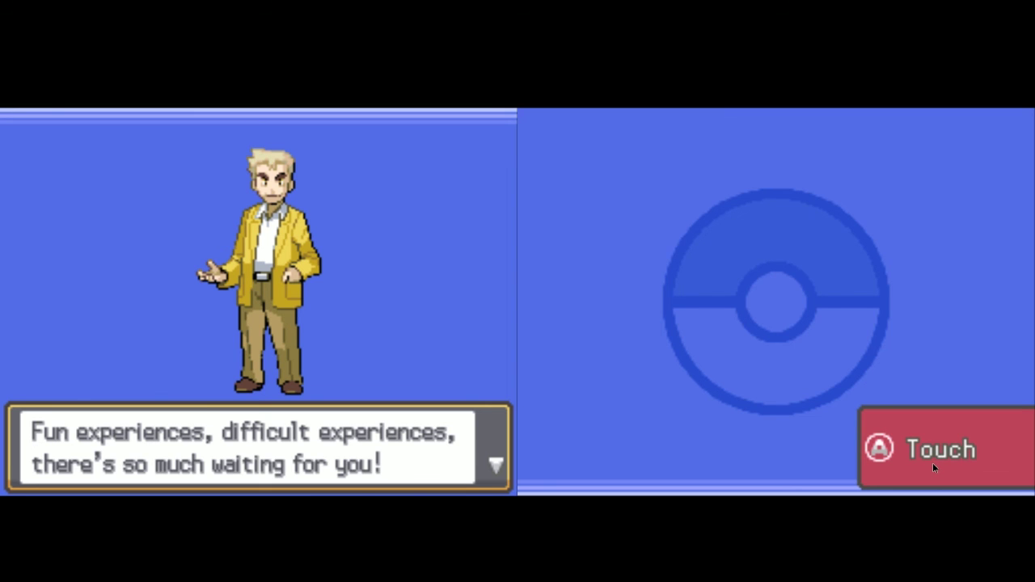
click(934, 467)
click(644, 270)
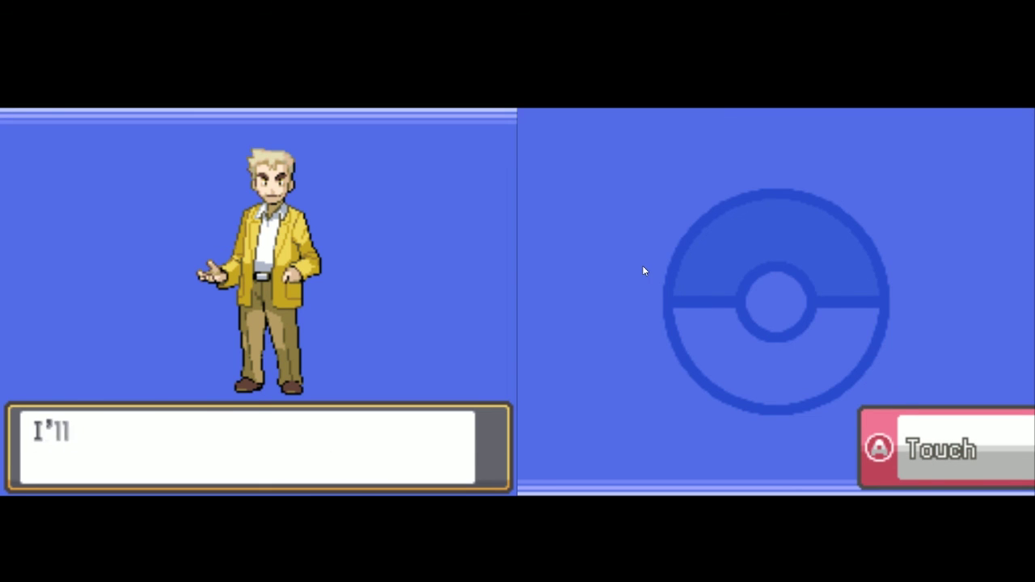
click(643, 267)
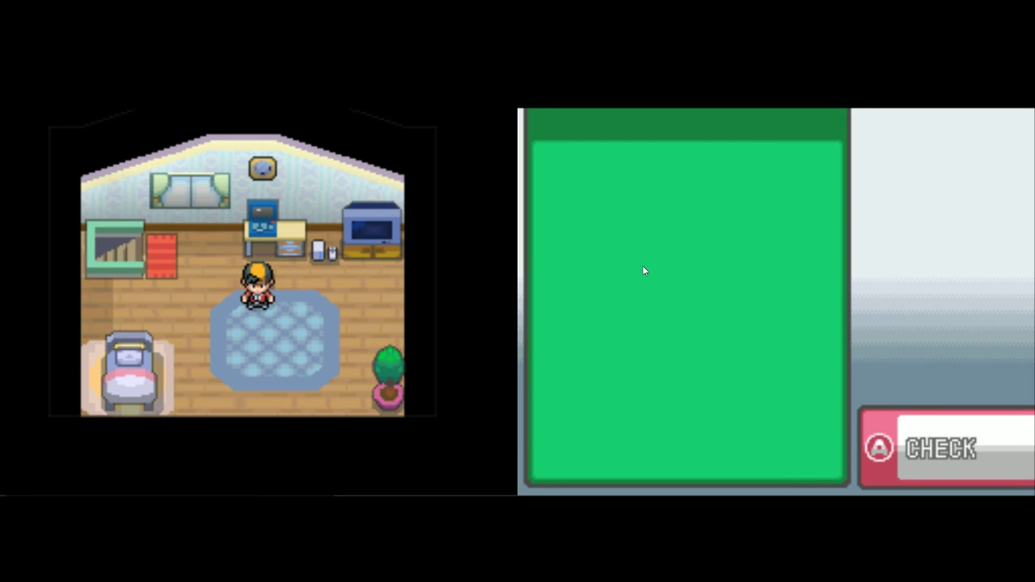
Step: Walk downstairs and advance Mom's dialogue about the Bag and Trainer Card until it ends
key(Up)
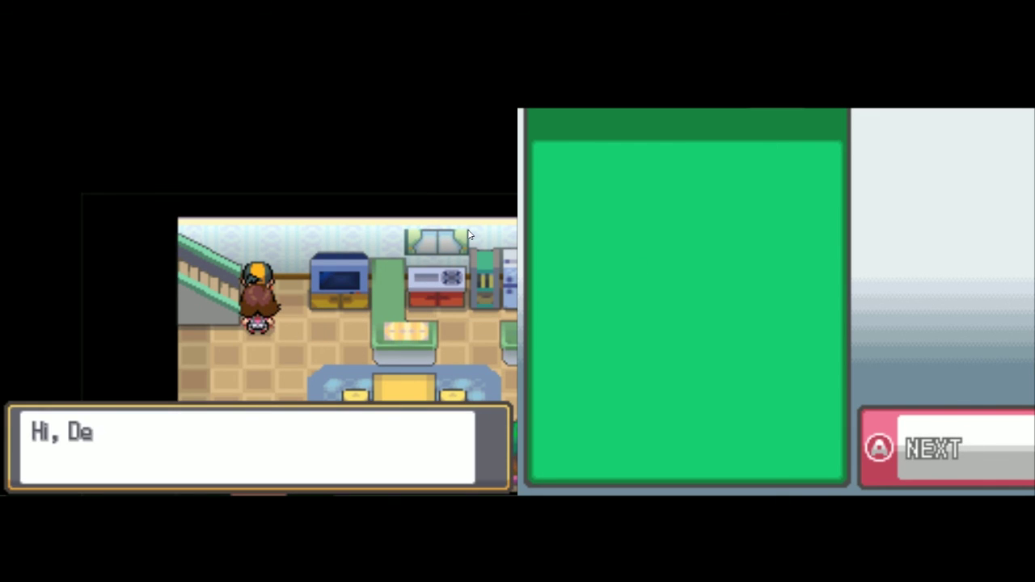
key(x)
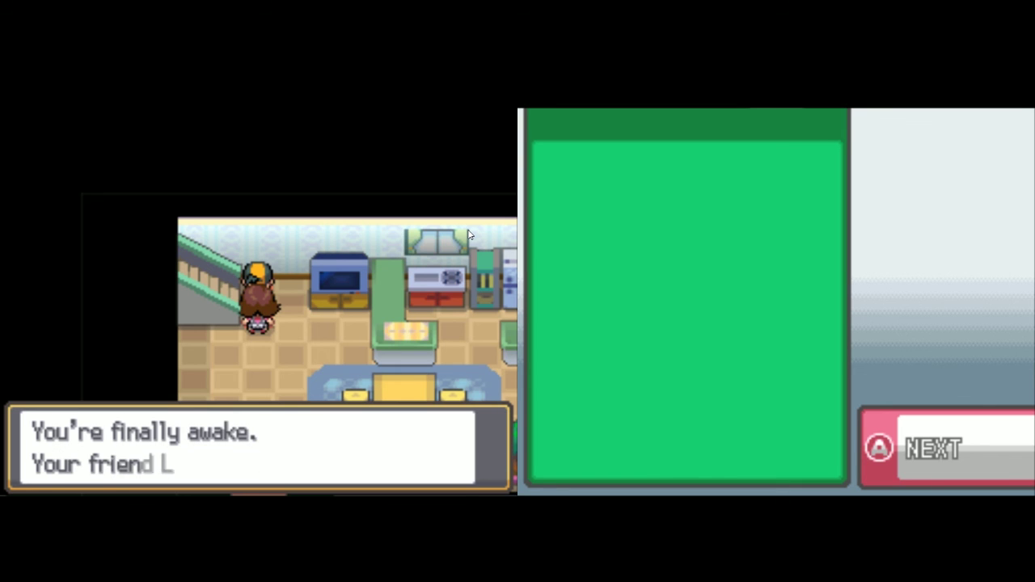
key(x)
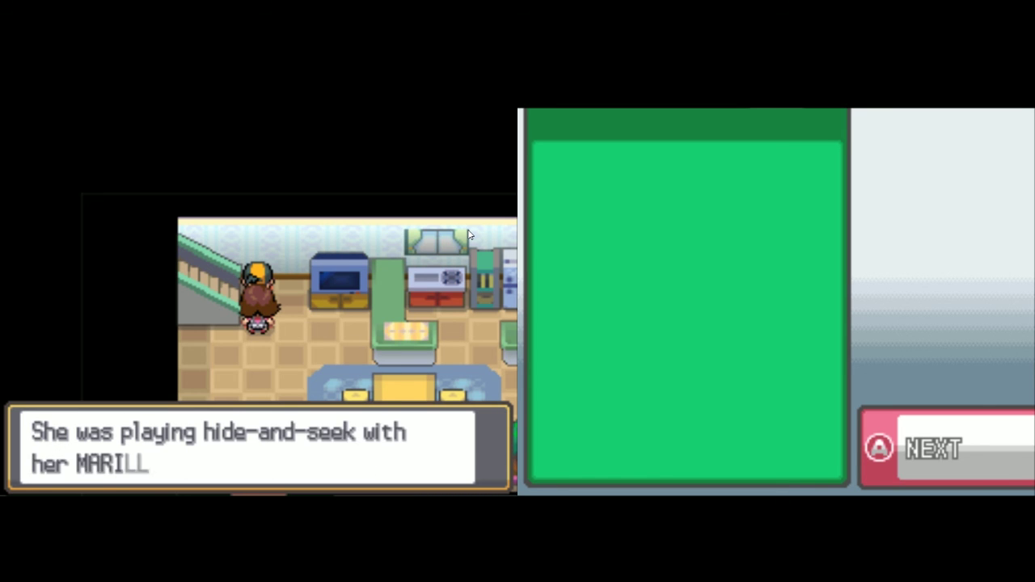
key(x)
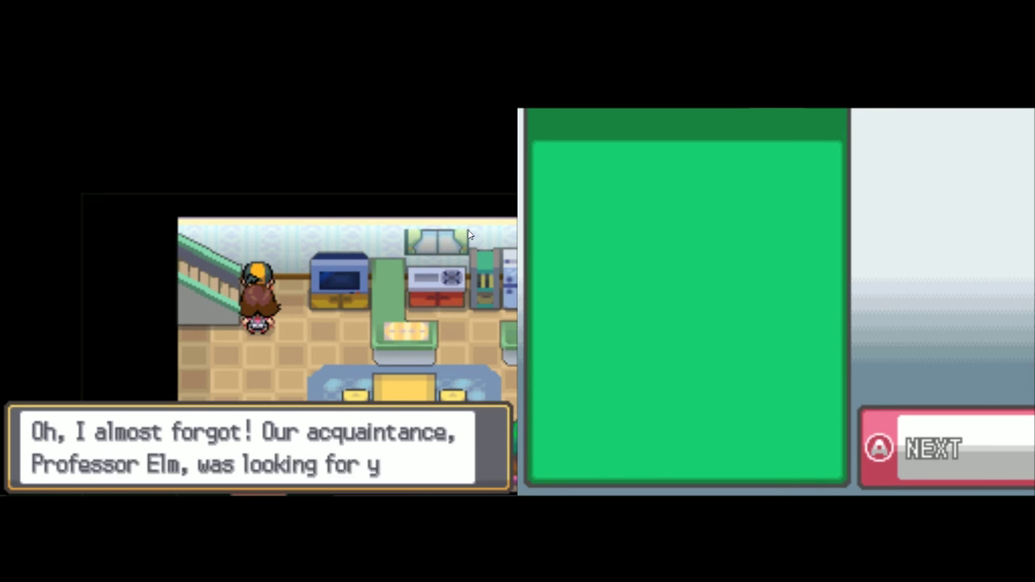
key(x)
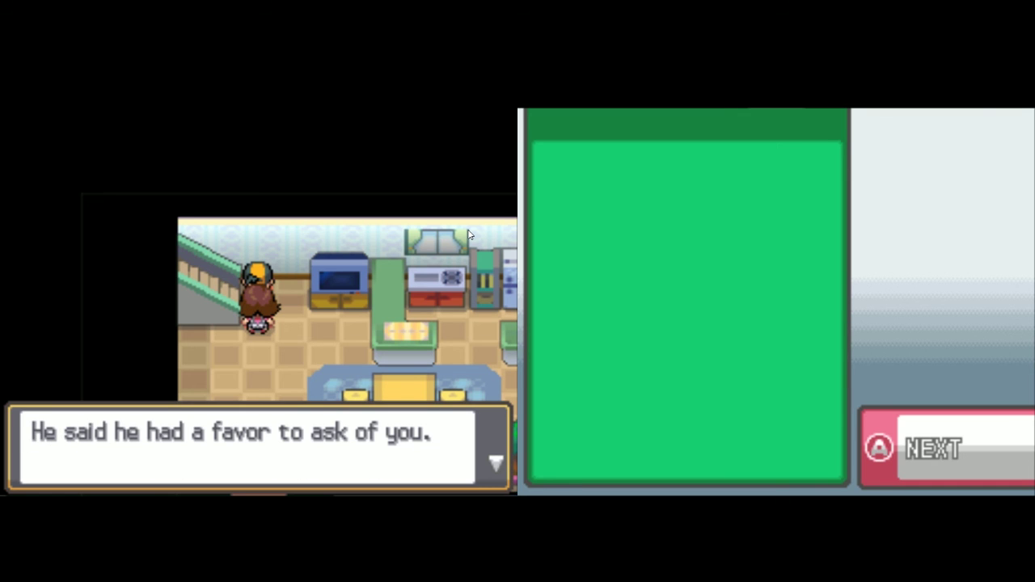
key(x)
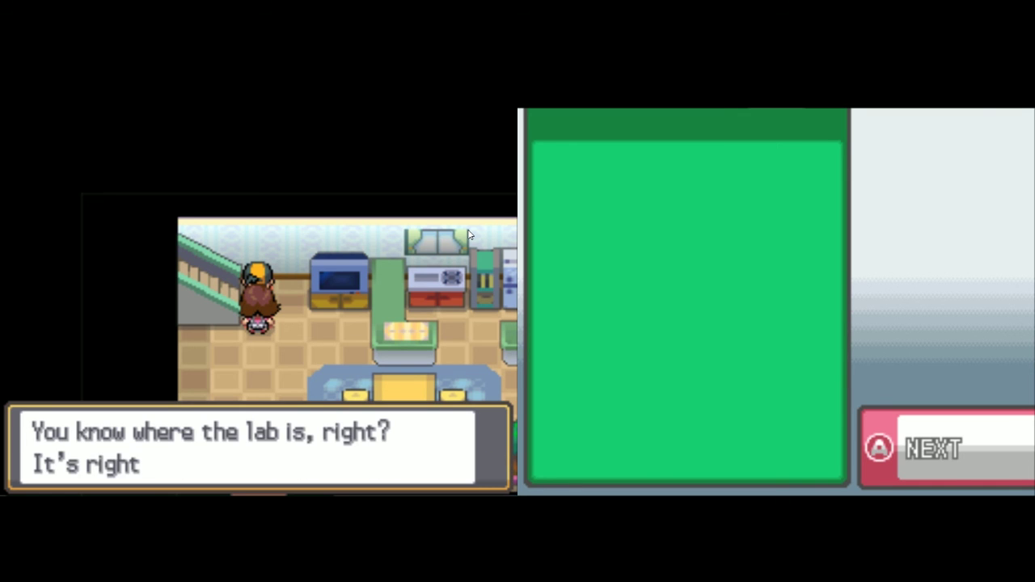
key(x)
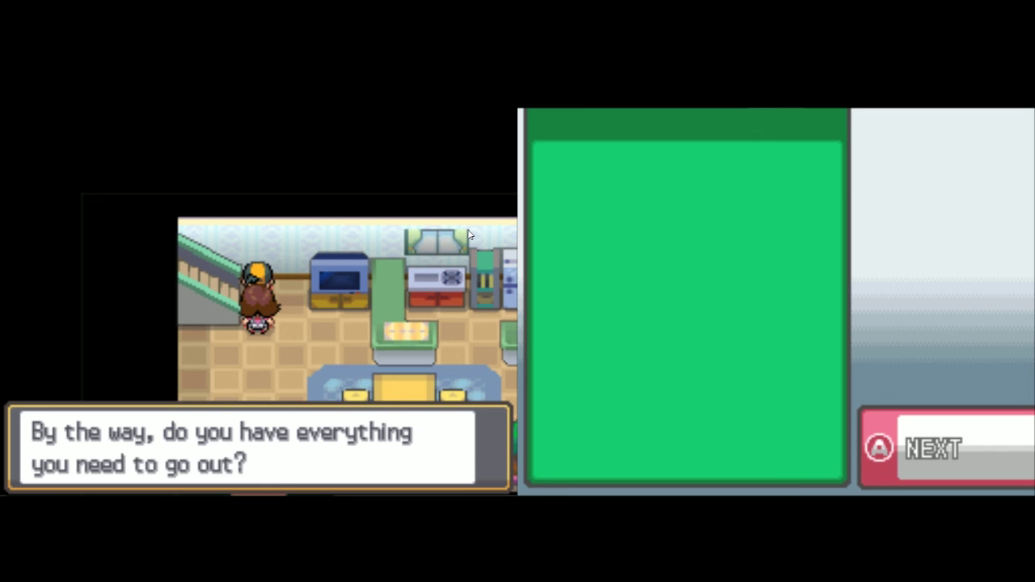
key(x)
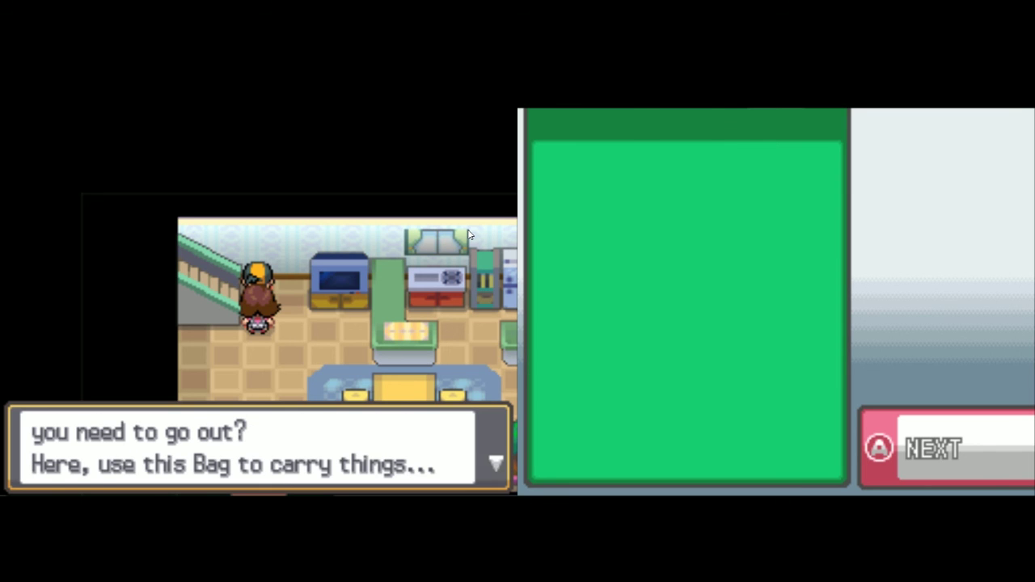
key(x)
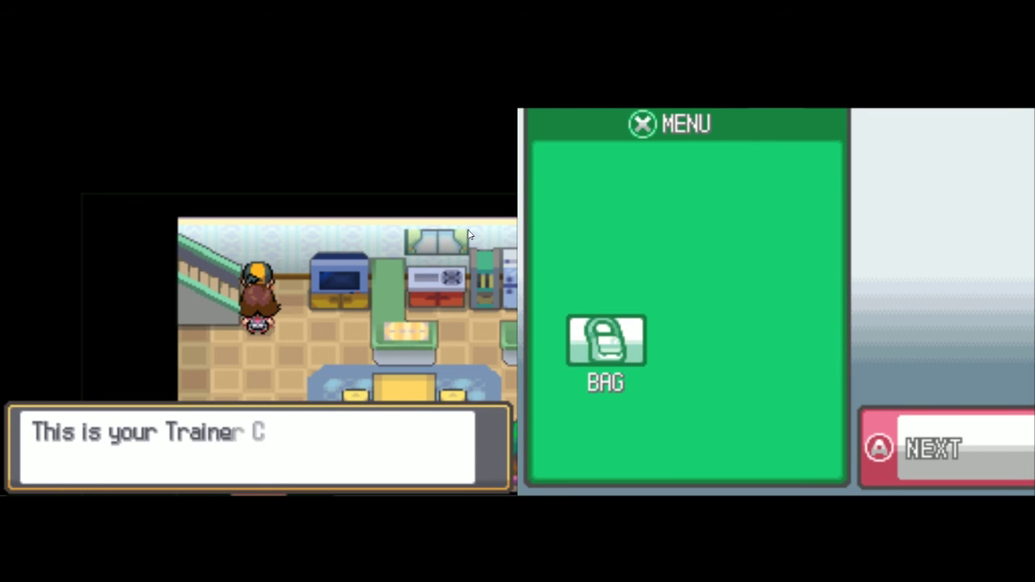
key(x)
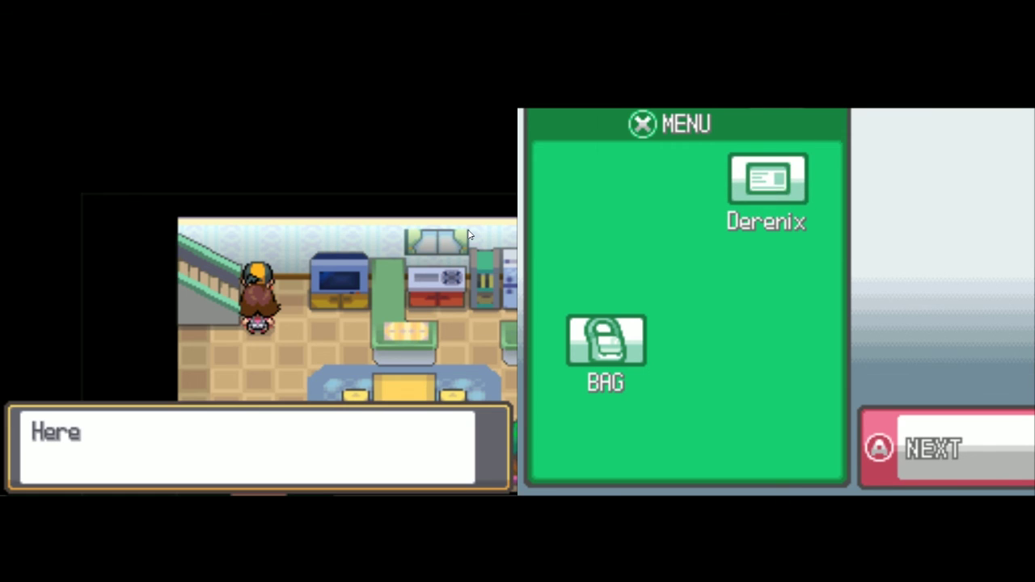
key(x)
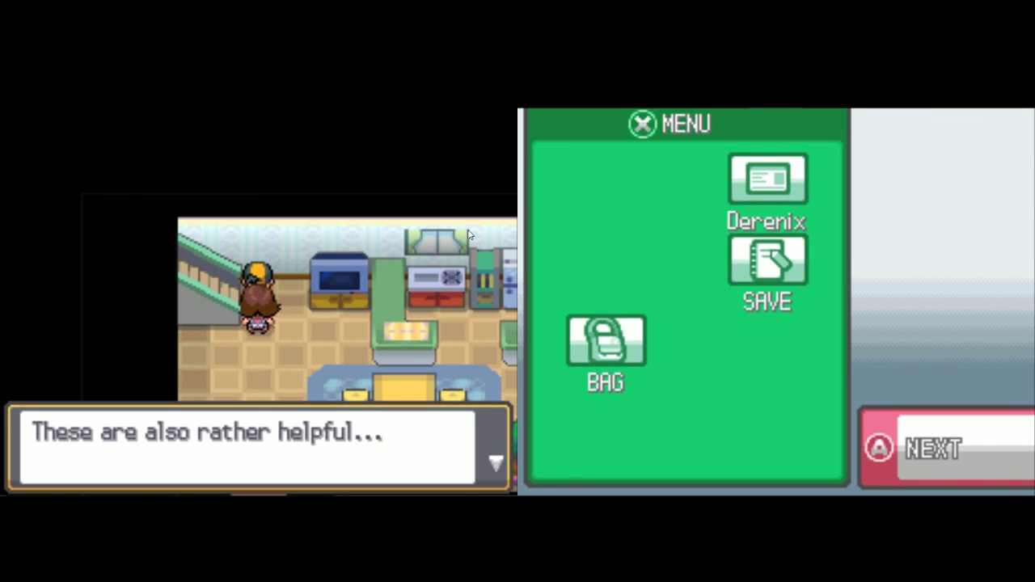
key(x)
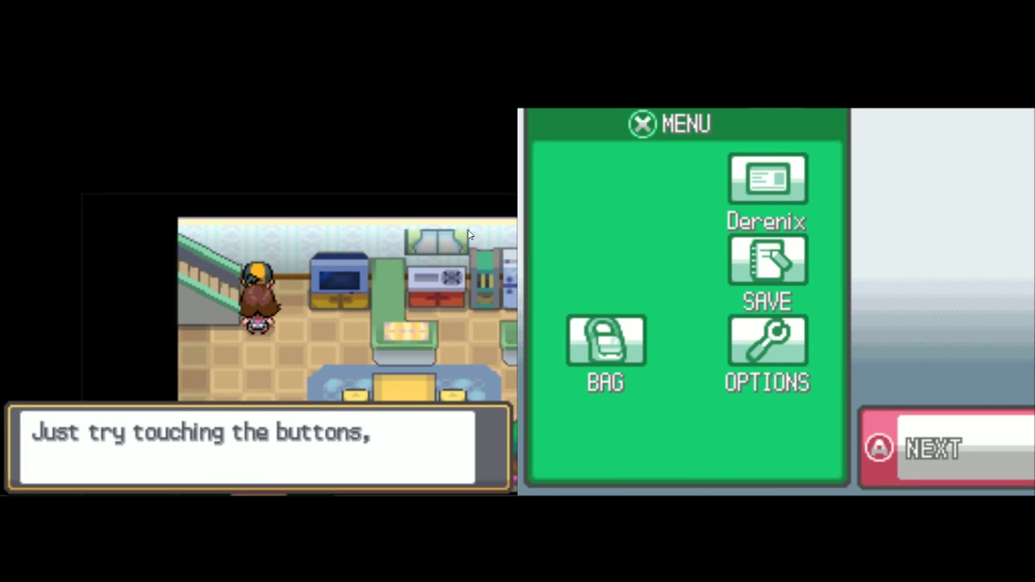
key(x)
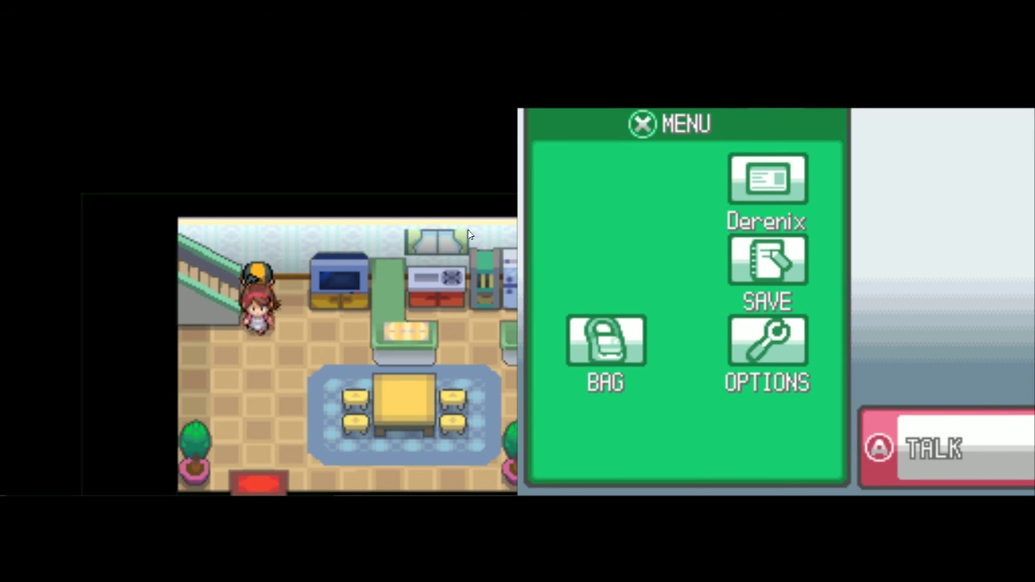
Step: Save the Derenix game in New Bark Town and dismiss the saved message
click(789, 261)
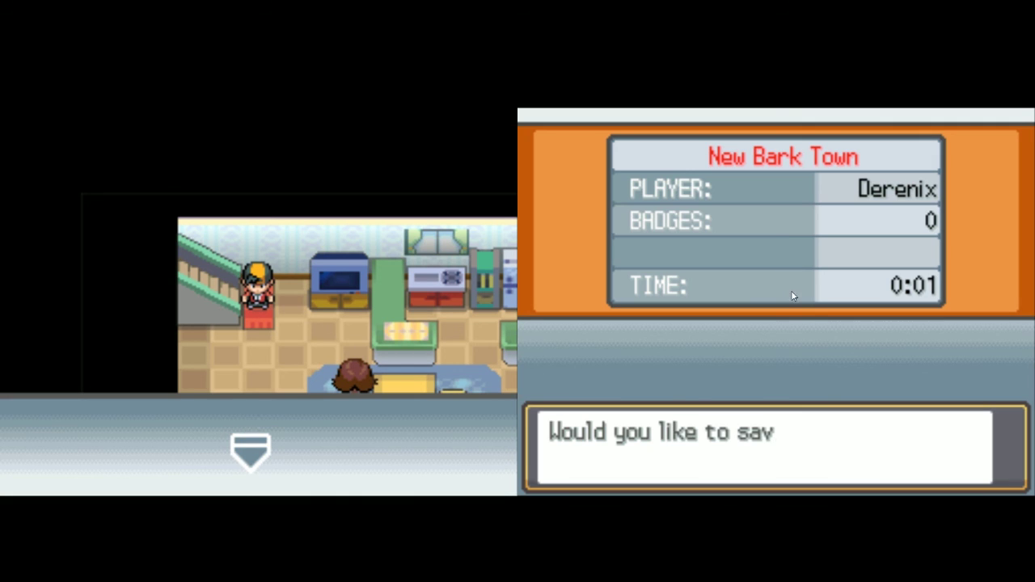
click(959, 291)
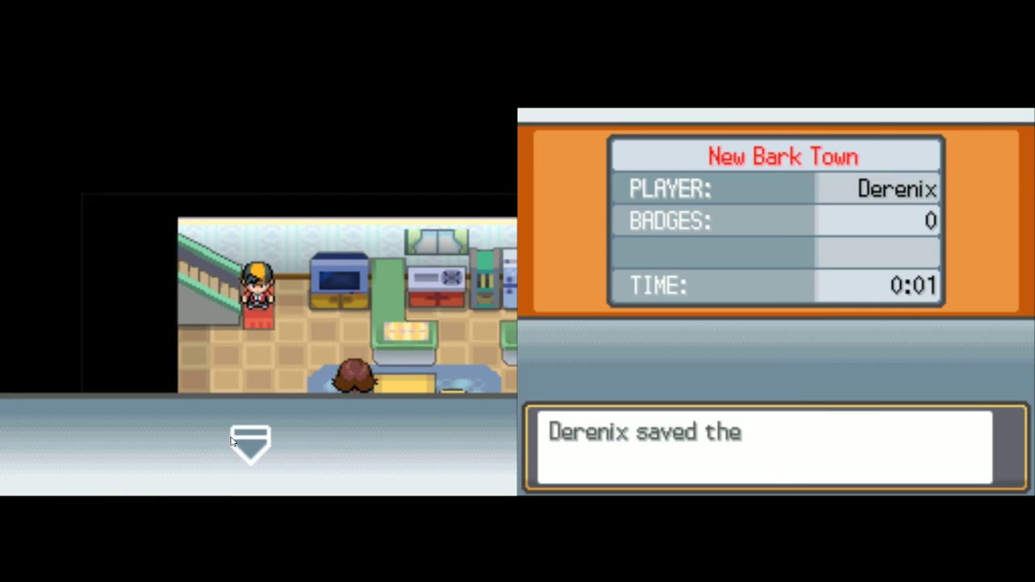
click(231, 441)
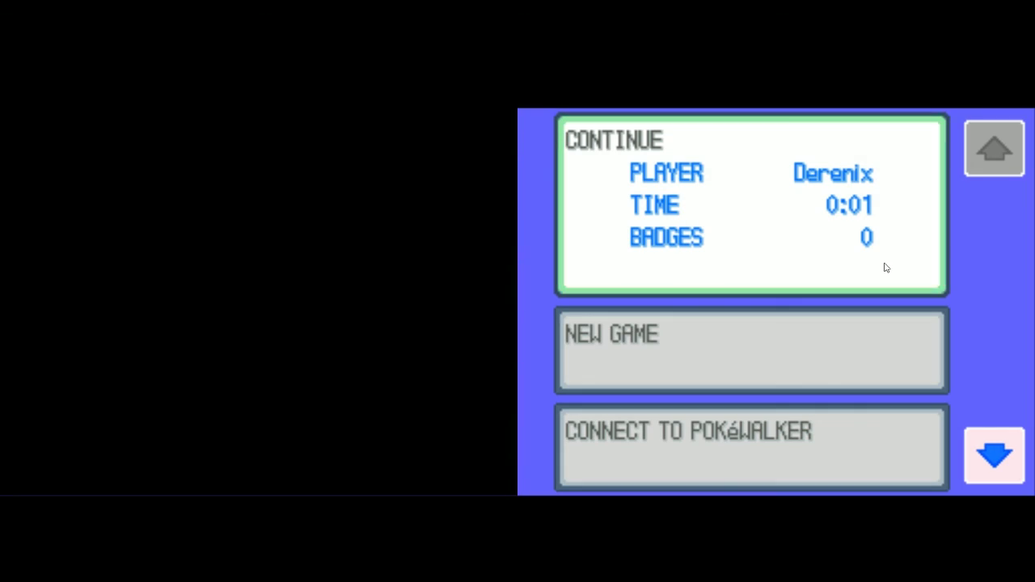
Step: Continue the Derenix save and set text speed to FAST in Options
click(666, 177)
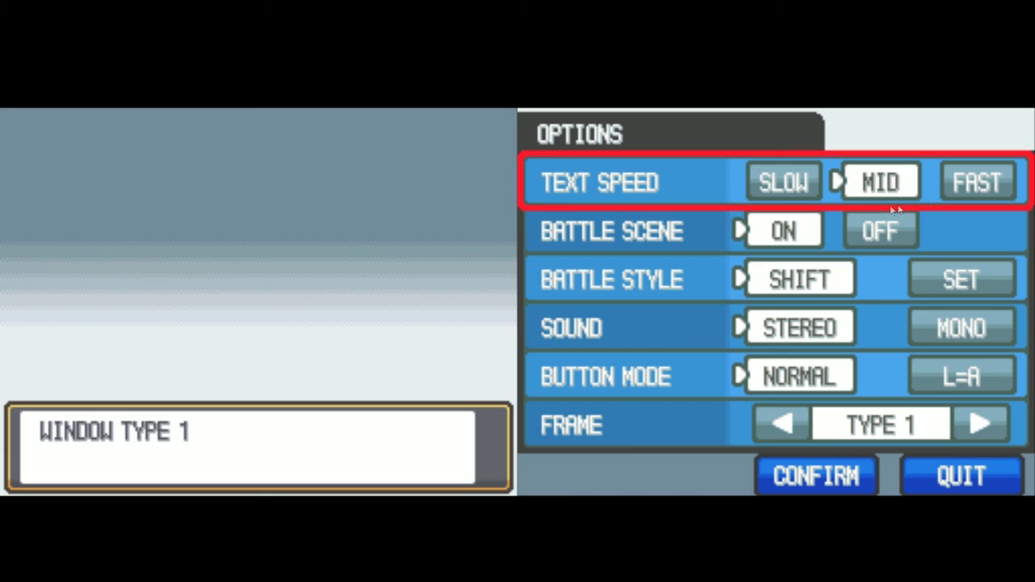
click(973, 188)
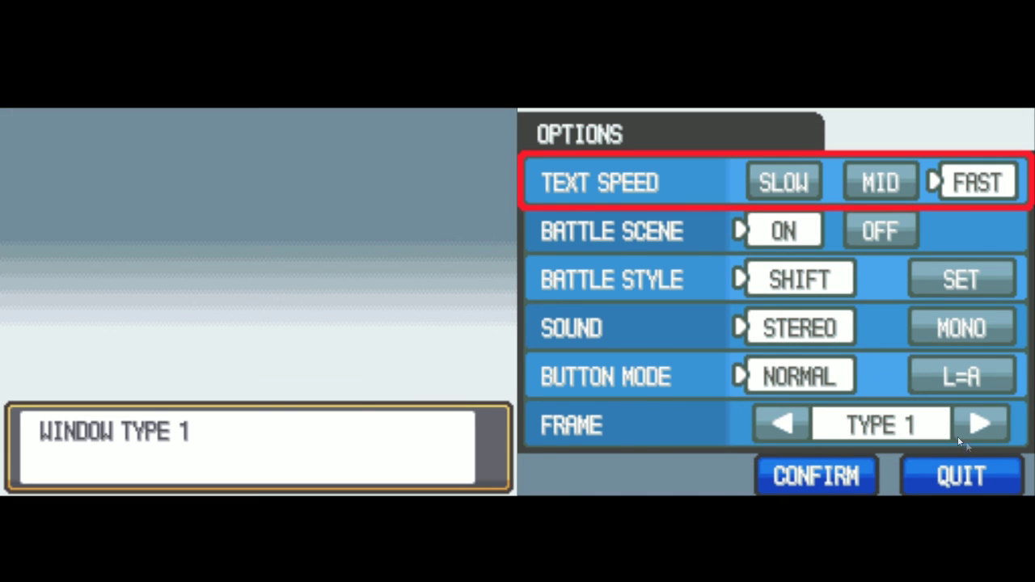
Step: Step the window frame style to Type 7 and confirm the options
click(986, 431)
click(985, 431)
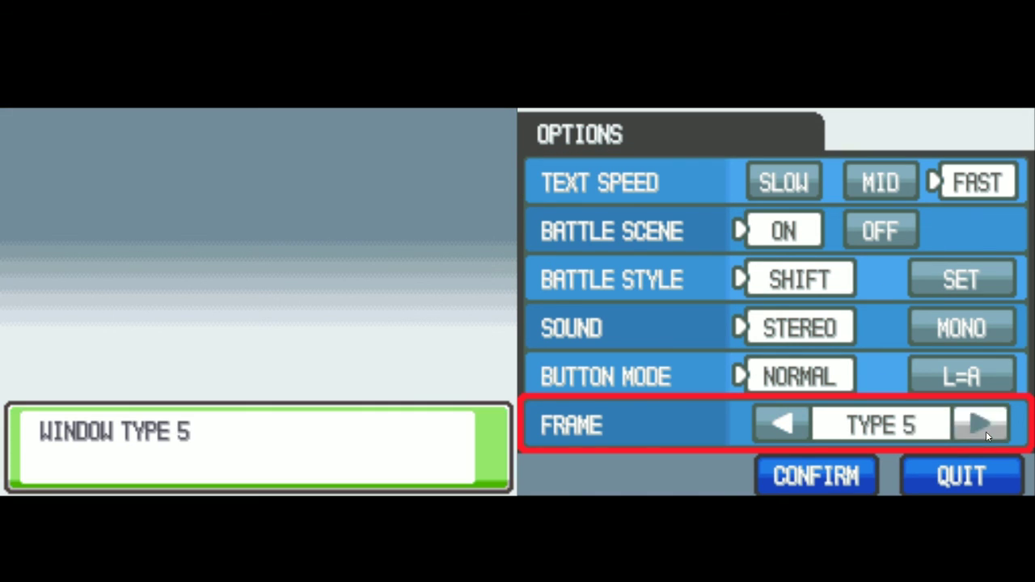
click(986, 431)
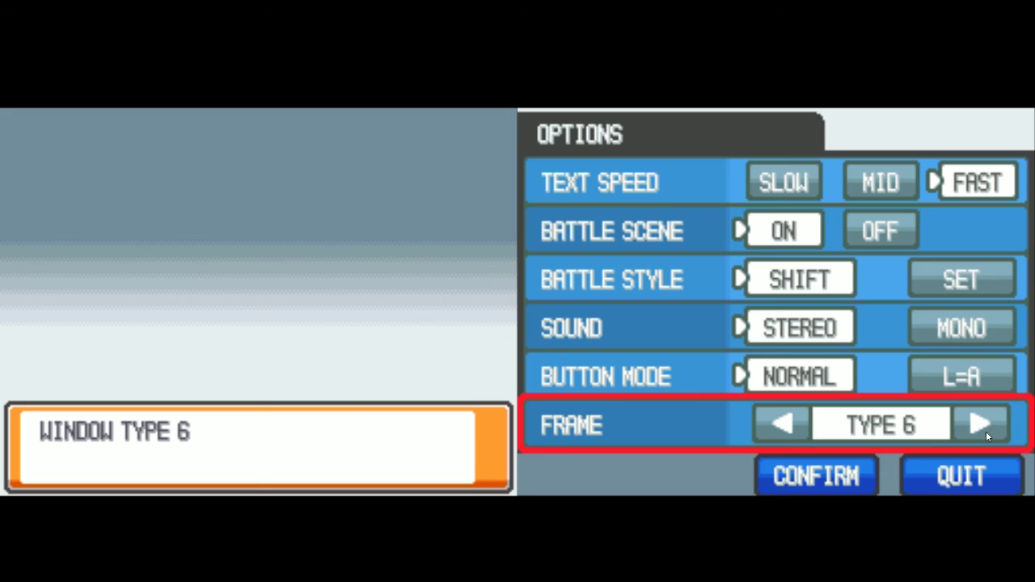
click(866, 477)
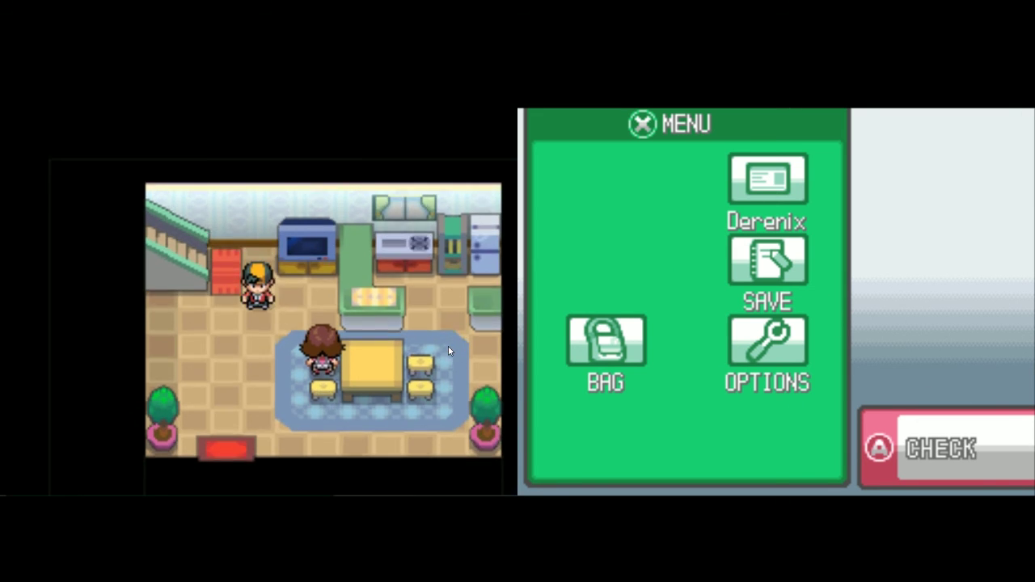
Step: Check the TV, then talk to Mom, who says Professor Elm is waiting
key(Up)
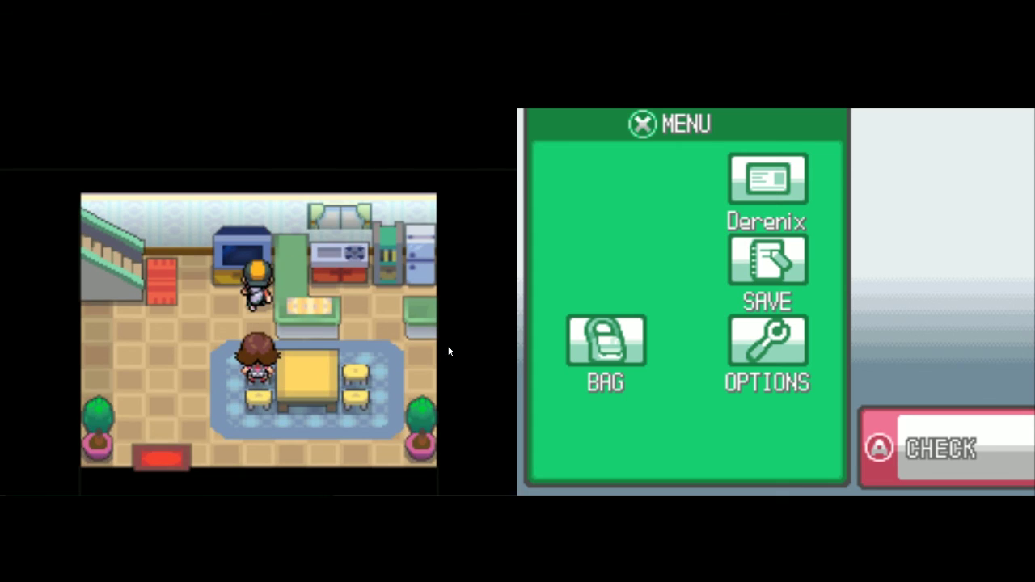
key(x)
key(x)
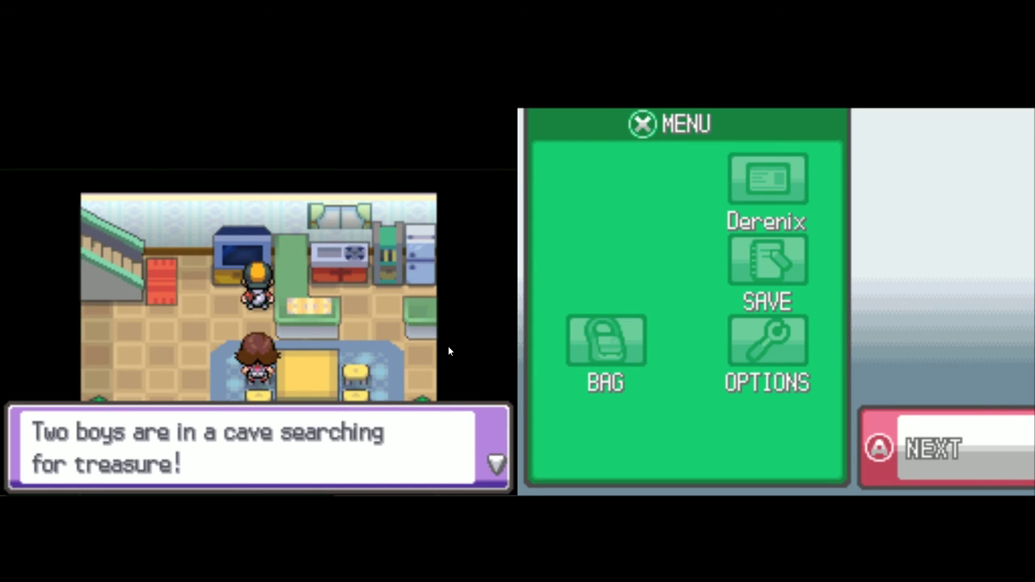
key(x)
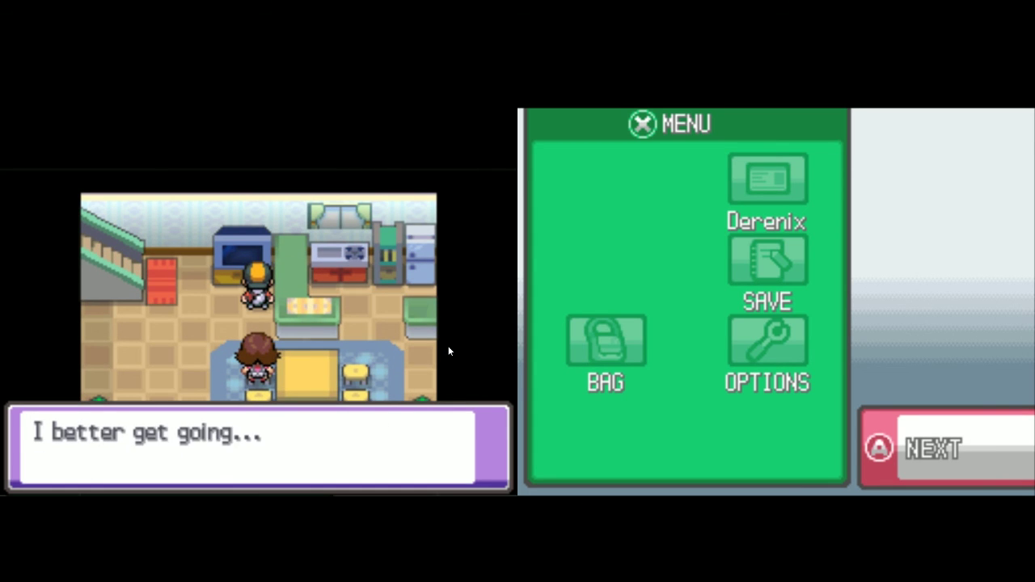
key(x)
key(Down)
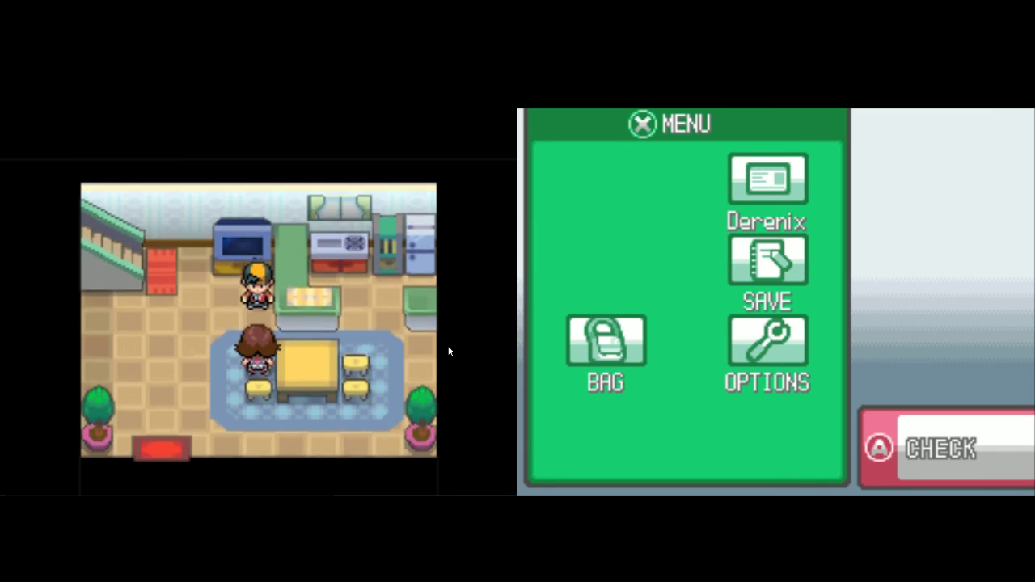
key(x)
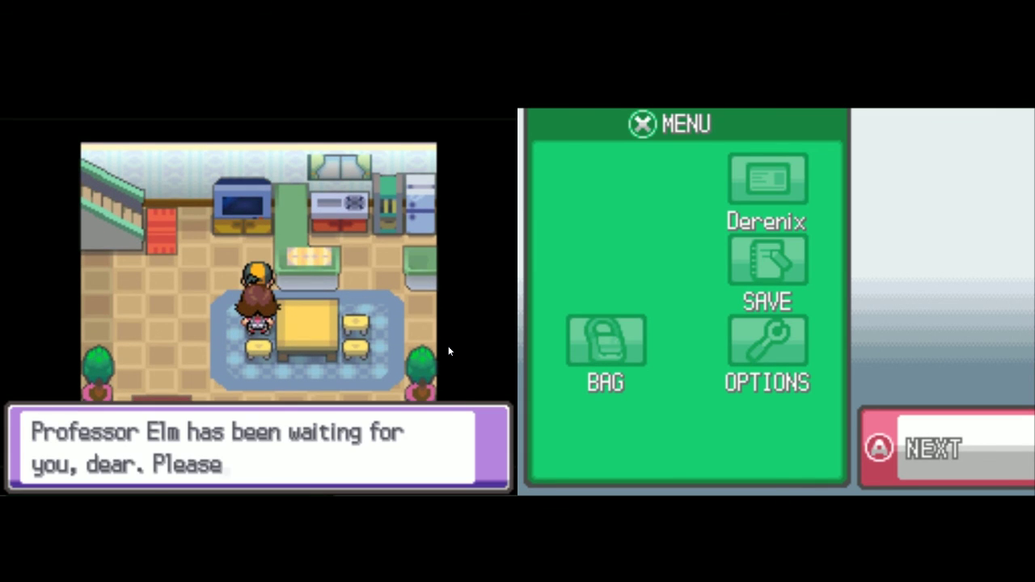
key(x)
Step: Walk past the kitchen counter and read the fridge's text
key(Right)
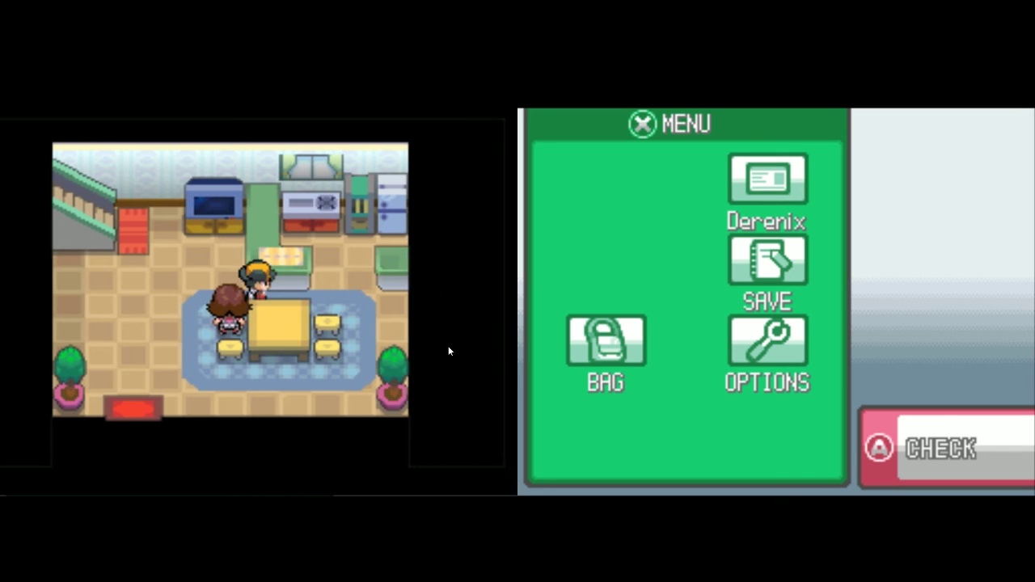
key(Up)
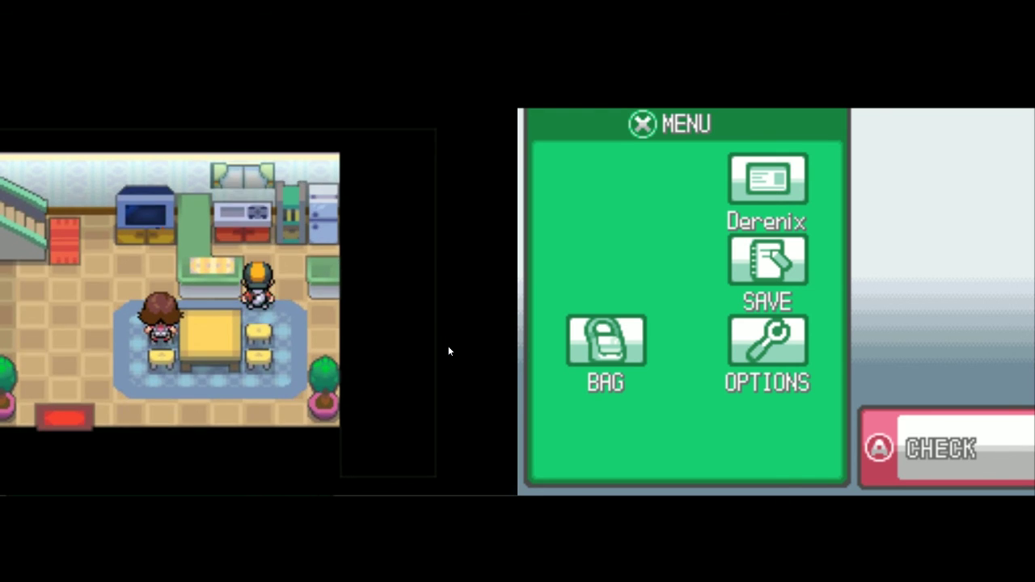
key(Right)
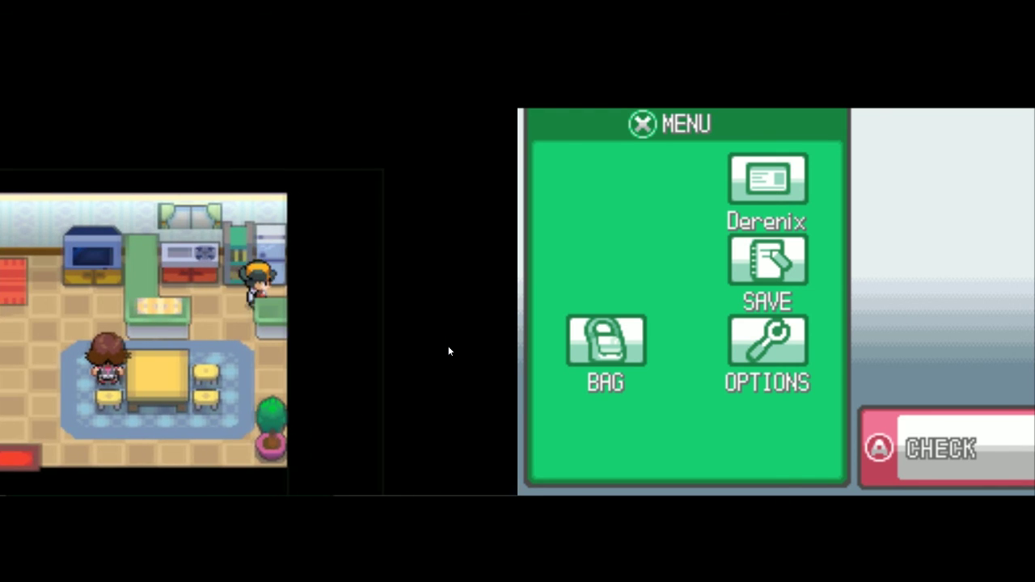
key(Up)
key(x)
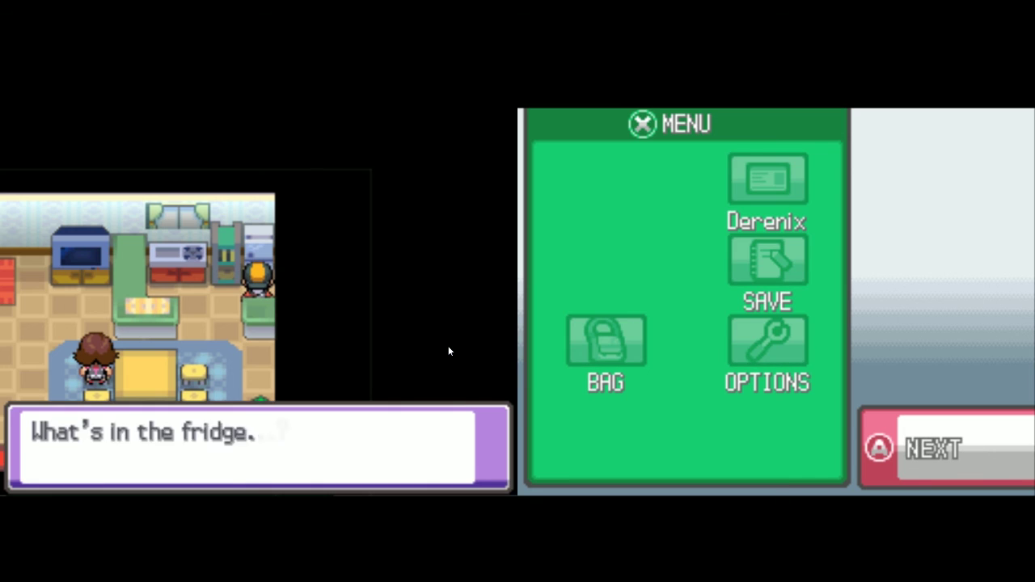
key(x)
key(x)
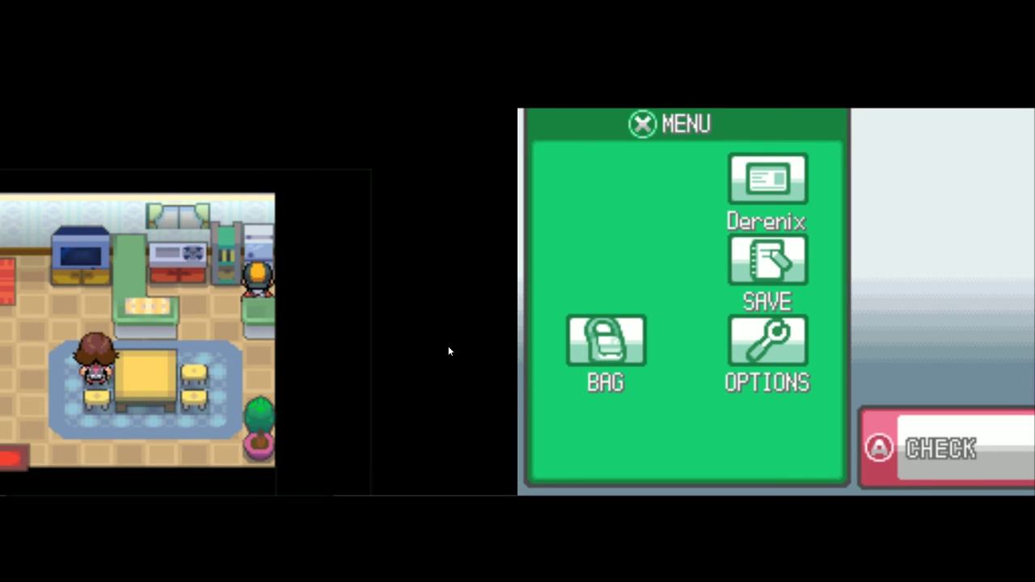
Step: Walk across the room and pace back and forth near the stairs
key(Left)
key(Left)
key(Down)
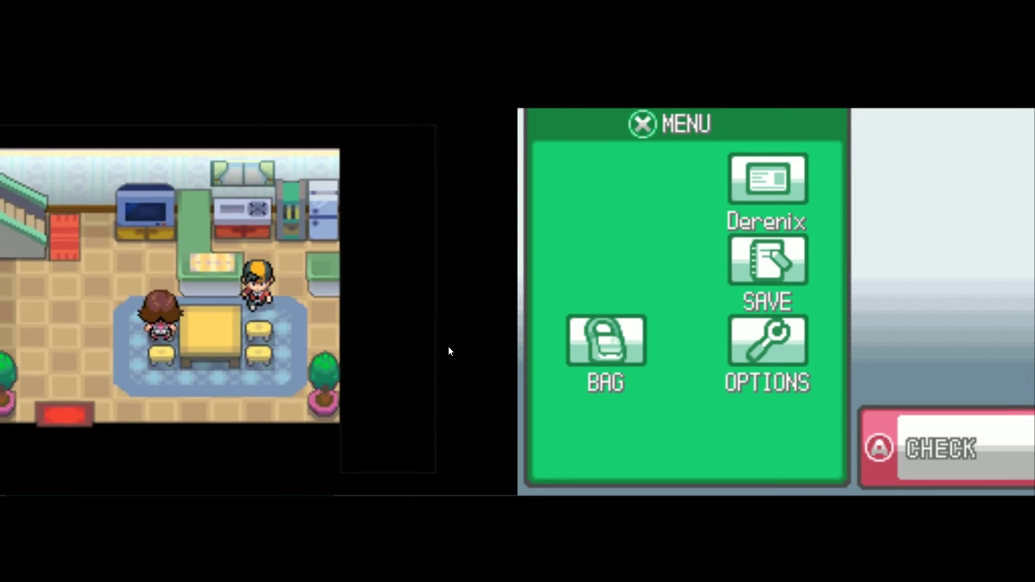
key(Down)
key(Down)
key(Down)
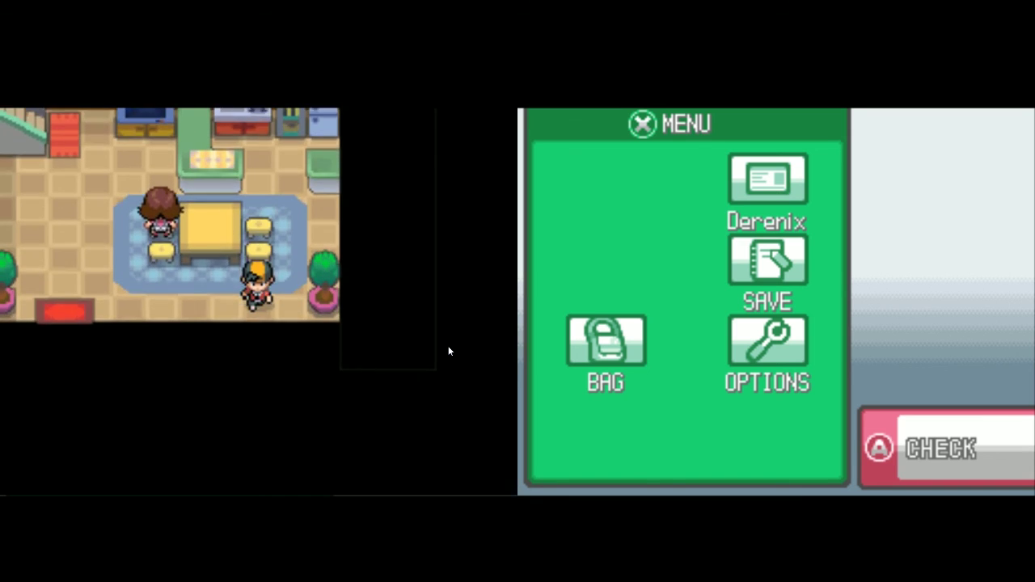
key(Left)
key(Left)
key(Left)
key(Left)
key(Left)
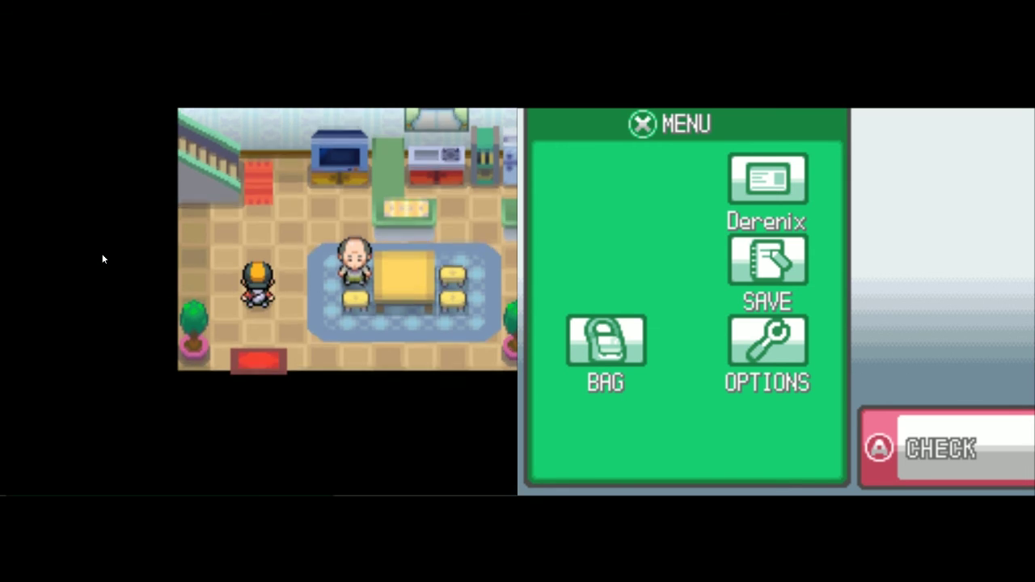
key(Up)
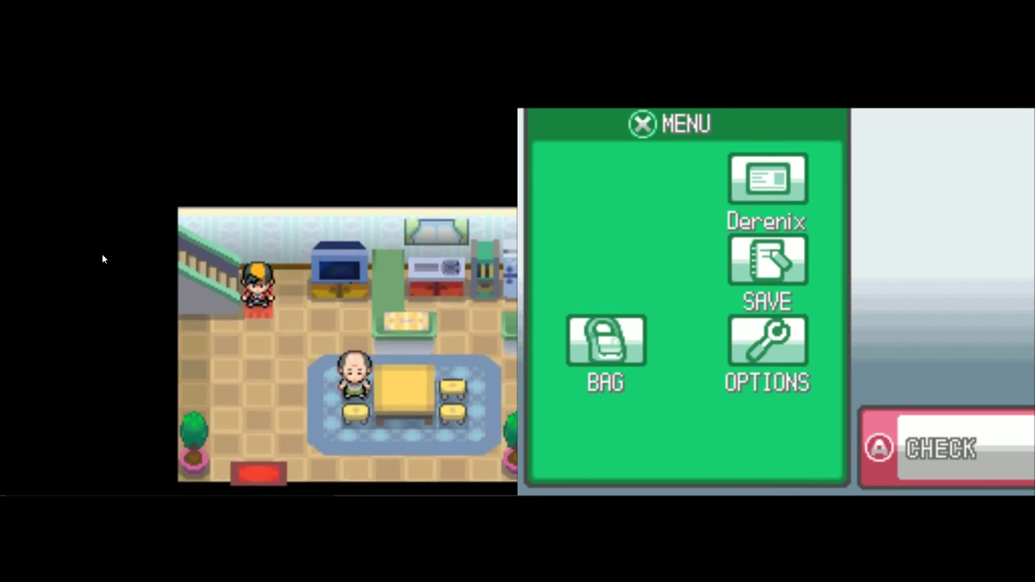
key(Down)
key(Down)
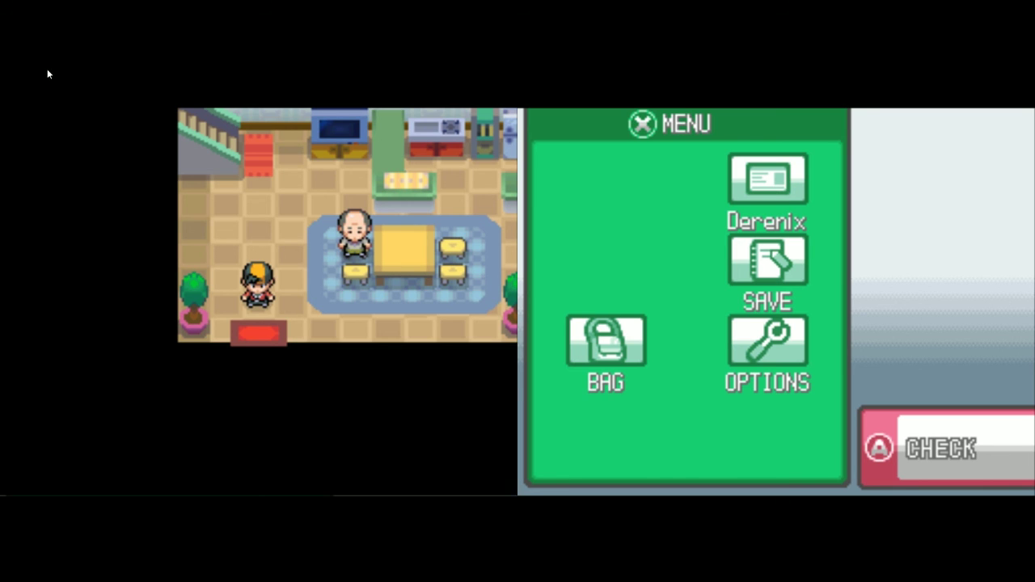
key(Down)
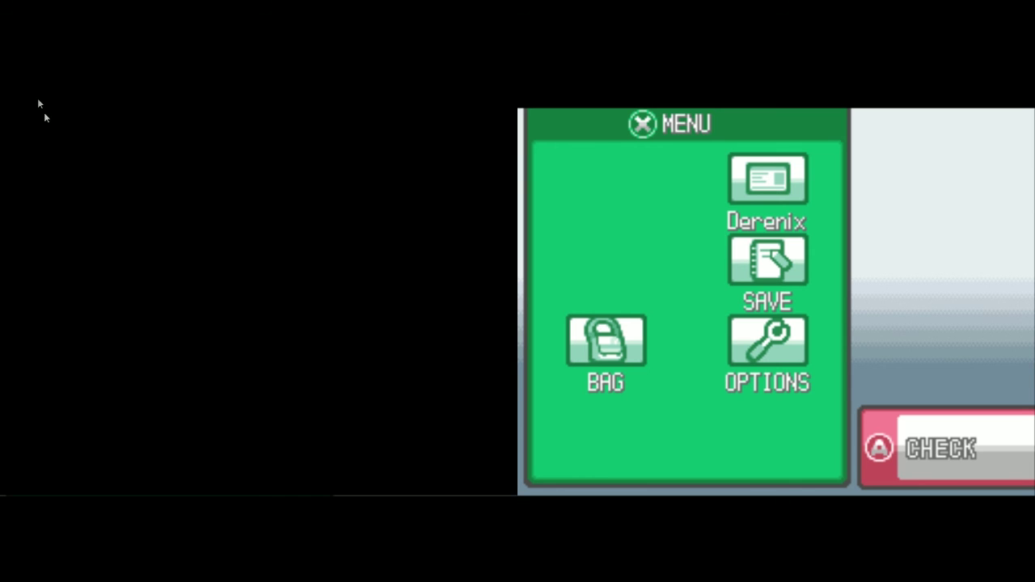
key(Up)
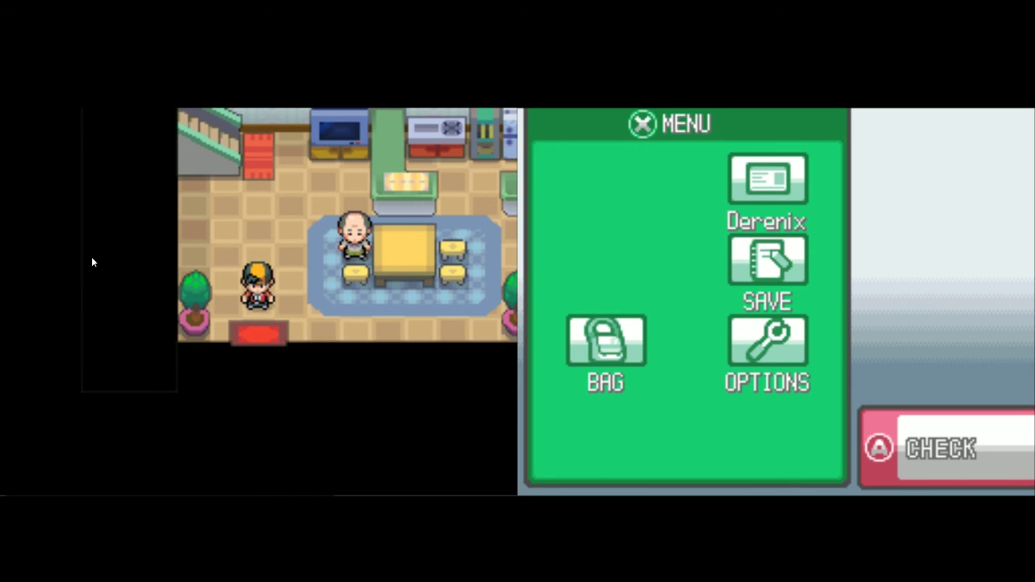
key(Down)
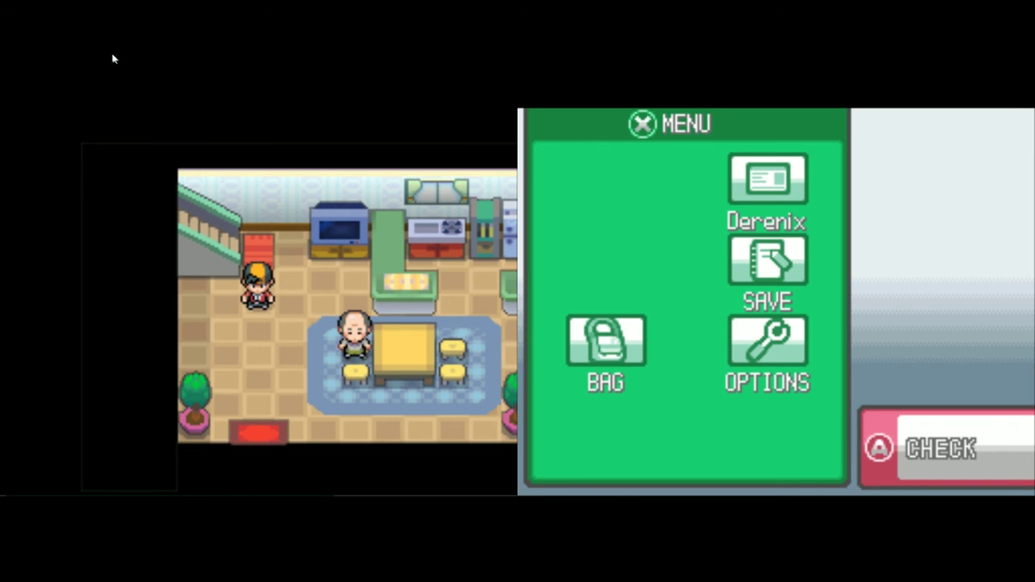
key(Left)
key(Down)
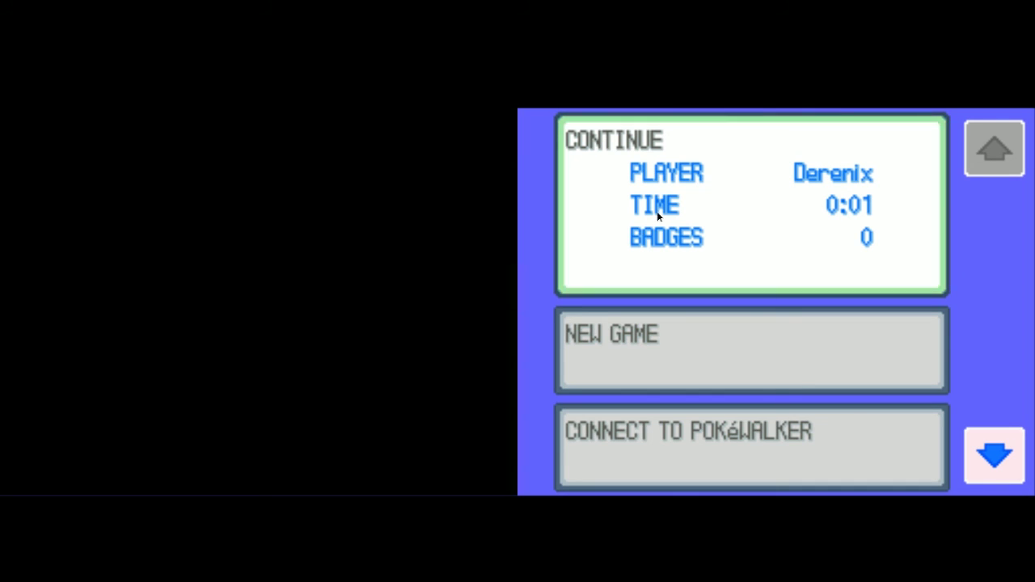
Step: Continue Derenix's save (0:01 played, 0 badges) from the title menu
click(658, 215)
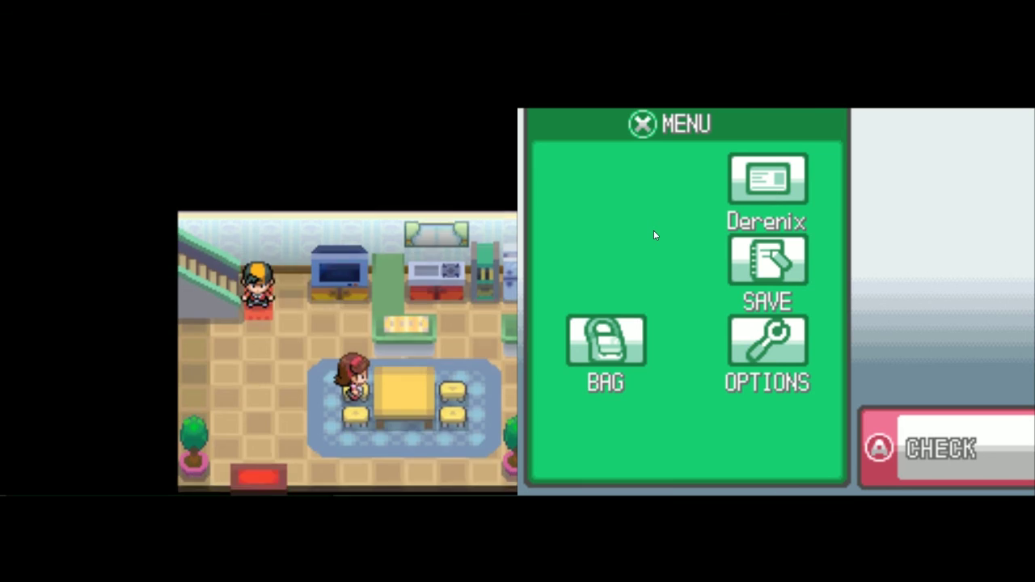
Step: Walk from the stairs past the table to beside the kitchen counter
key(Down)
key(Down)
key(Down)
key(Right)
key(Right)
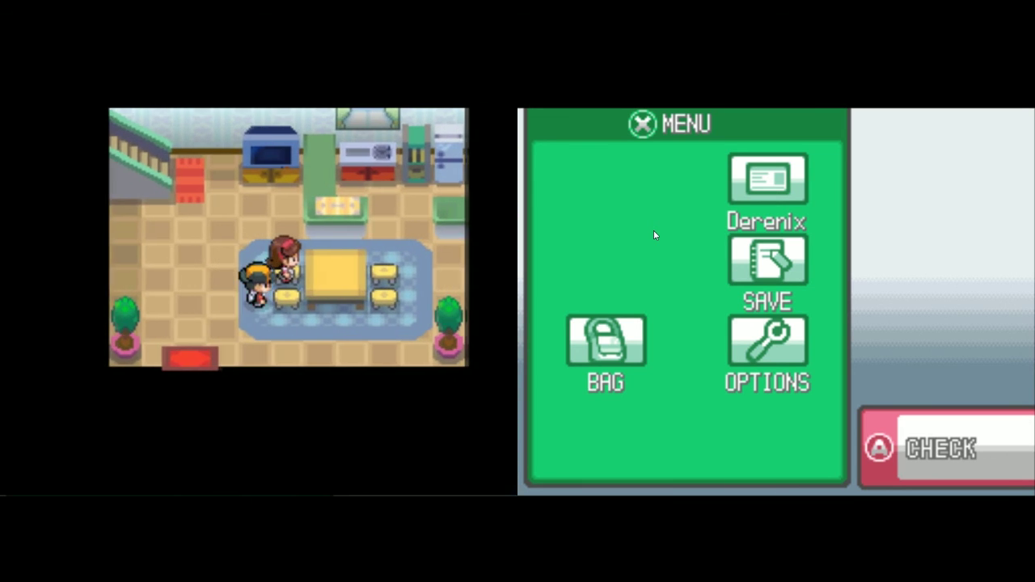
key(Right)
key(Right)
key(Up)
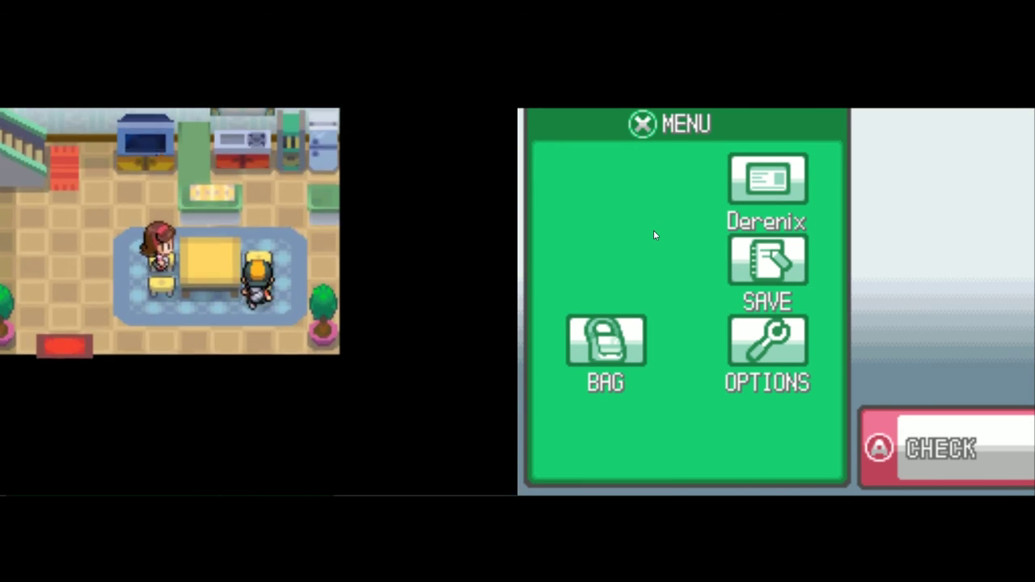
key(Up)
key(Up)
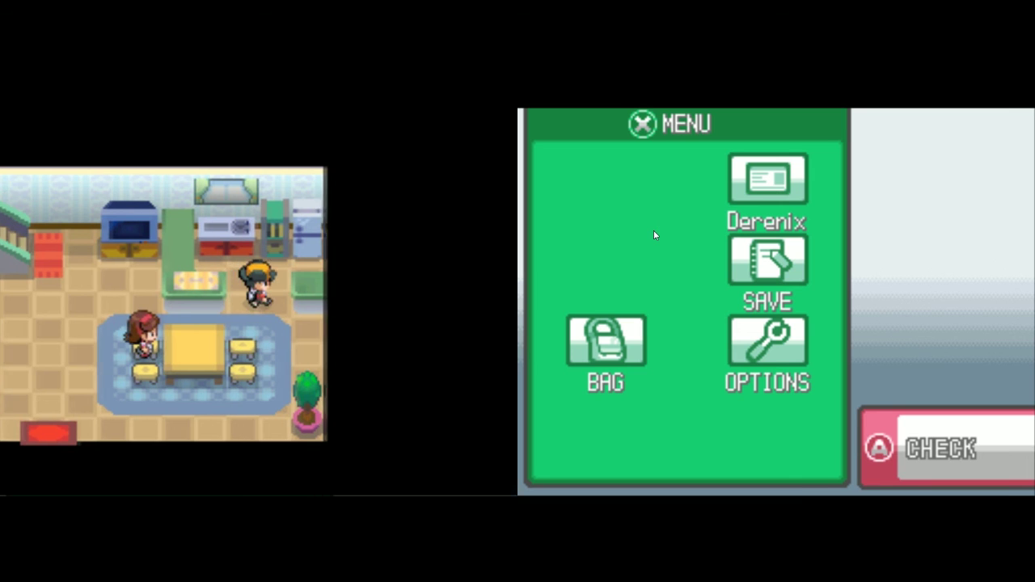
key(Left)
key(Right)
key(Left)
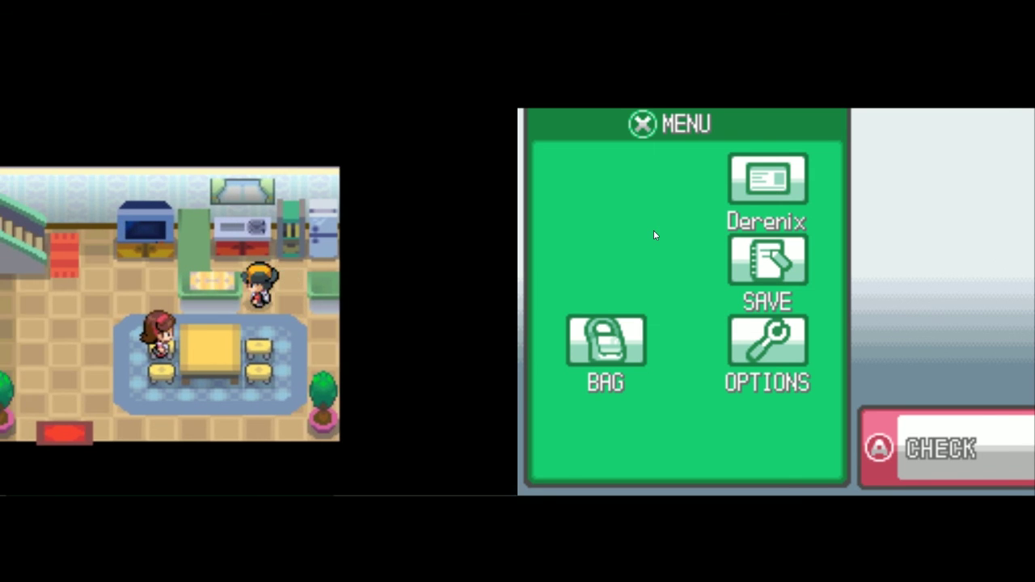
Step: Check the kitchen counter, dismiss its message, and step left
key(Up)
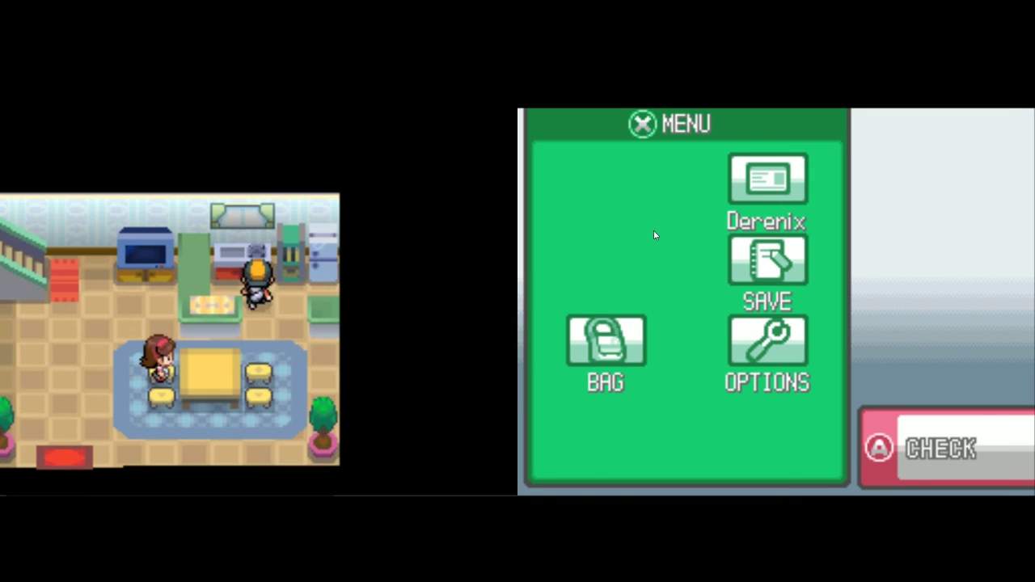
key(x)
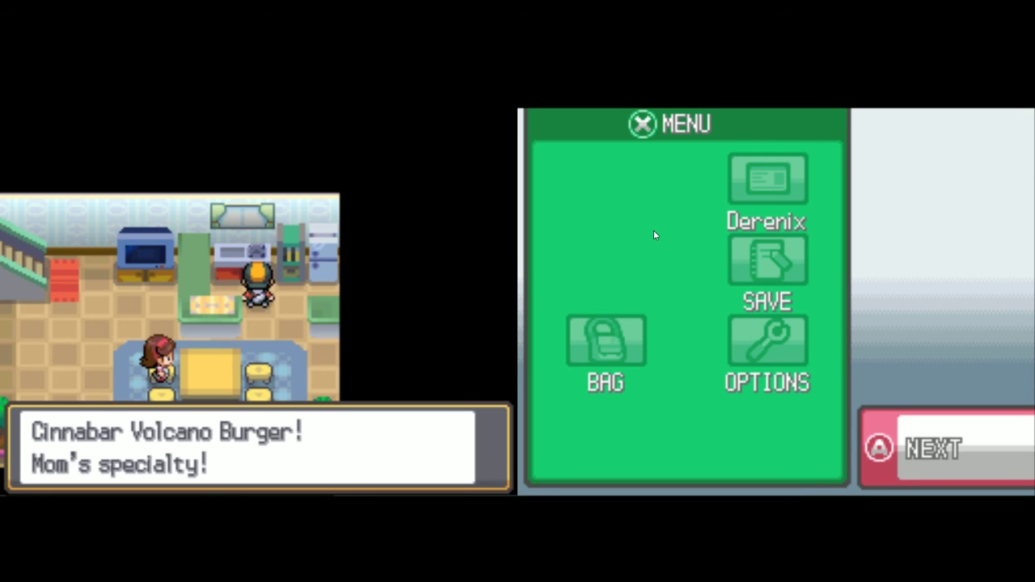
key(x)
key(Left)
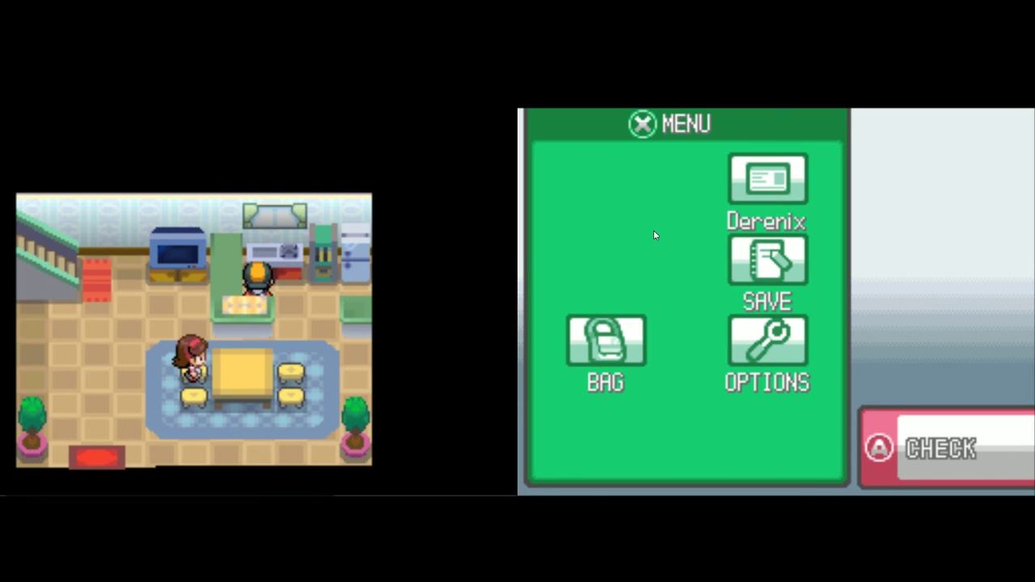
Step: Read the squeaky-clean sink message, then walk around the table to Mom
key(x)
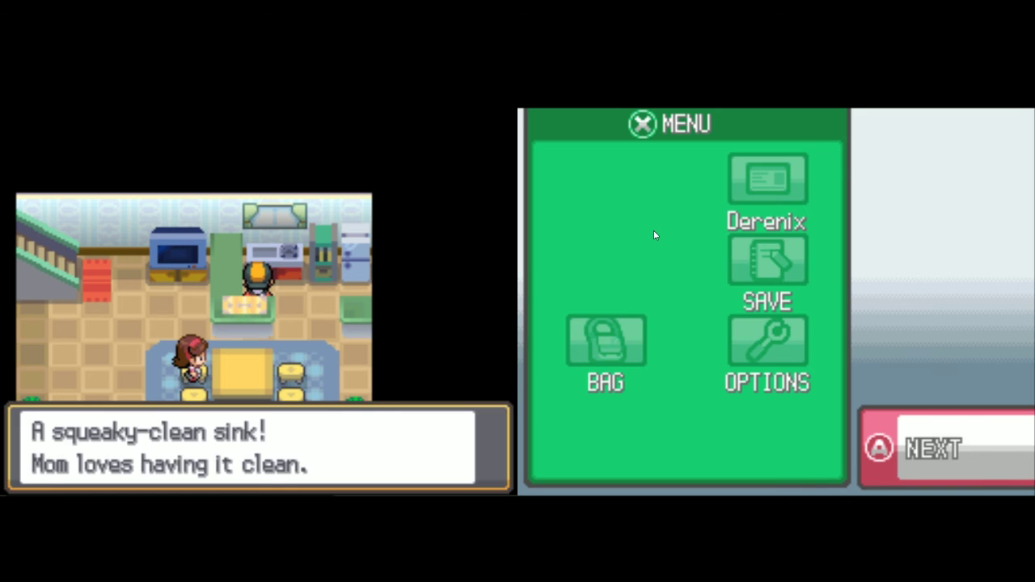
key(x)
key(Right)
key(Down)
key(Down)
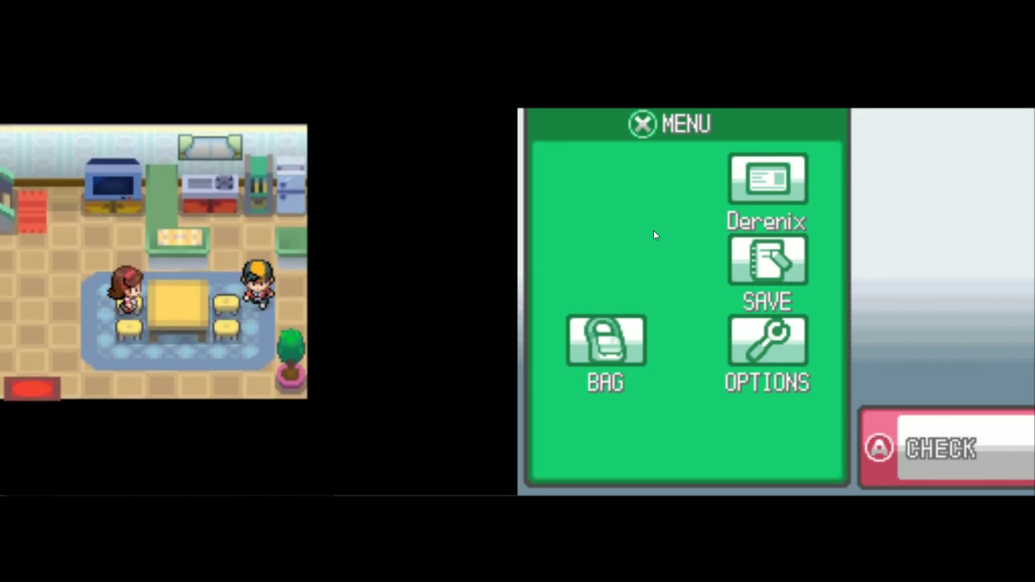
key(Down)
key(Left)
key(Left)
key(Left)
key(Left)
key(Left)
key(Up)
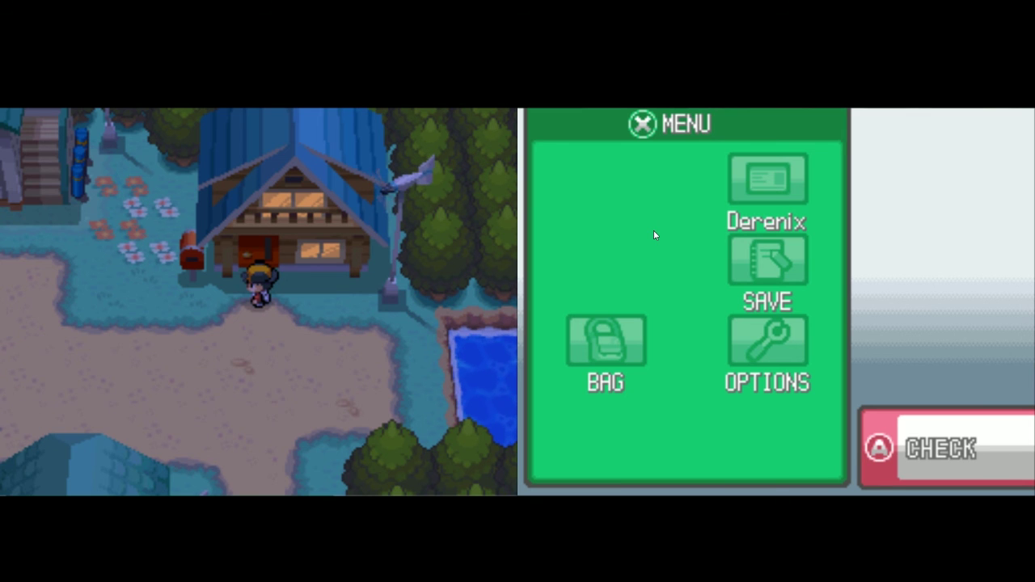
Step: Walk south and west through New Bark Town into the neighbouring house
key(Down)
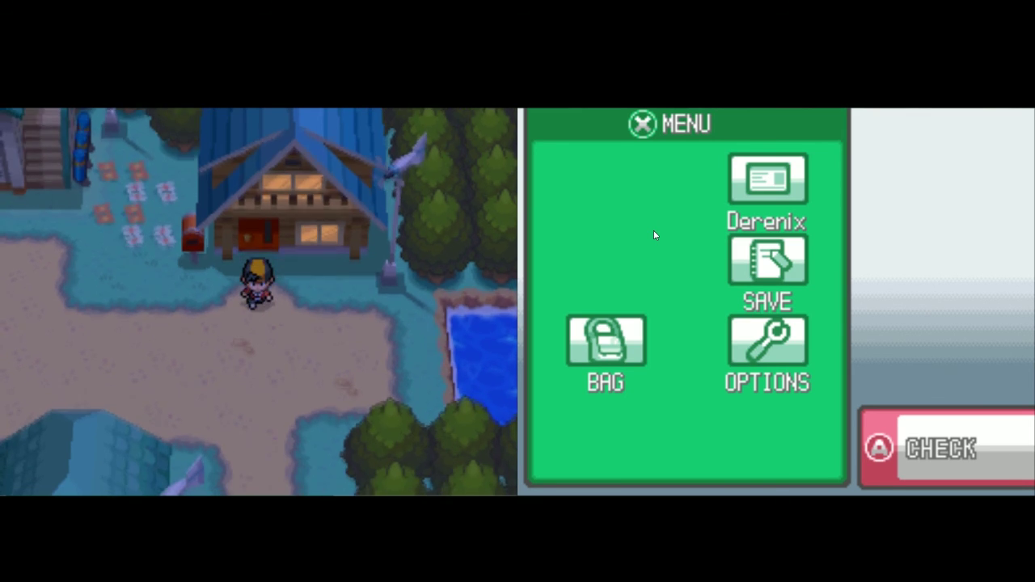
key(Down)
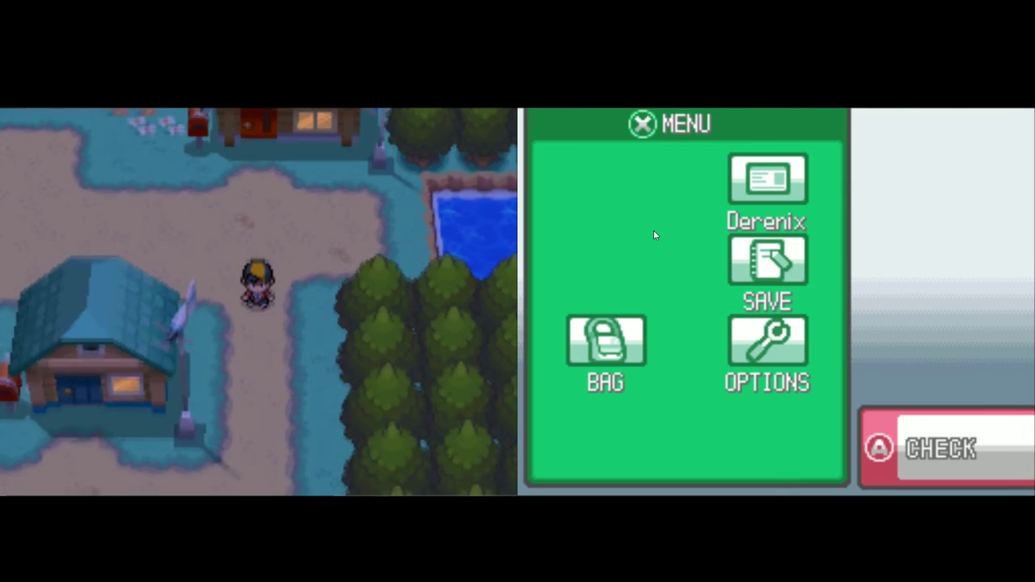
key(Down)
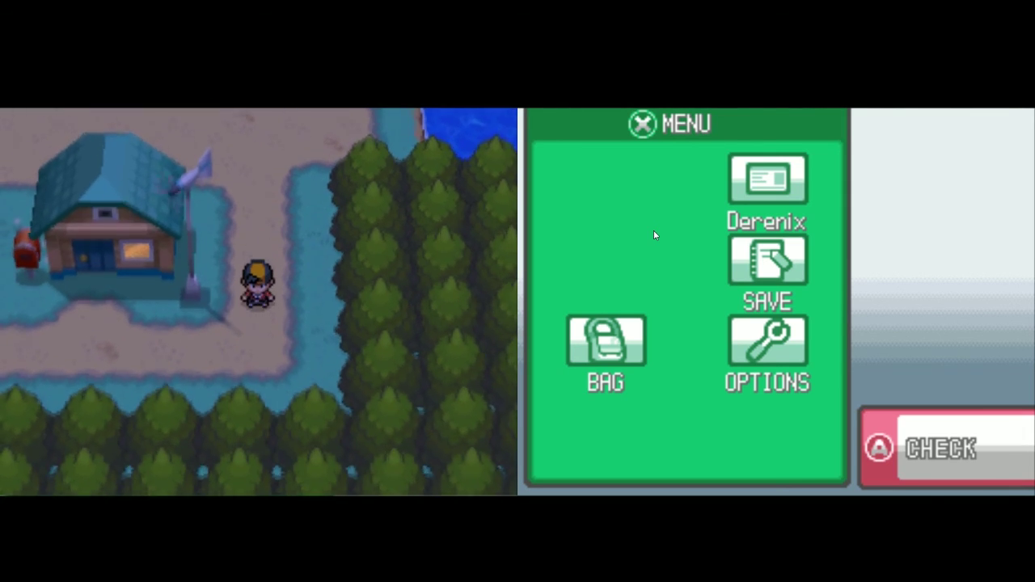
key(Left)
key(Left)
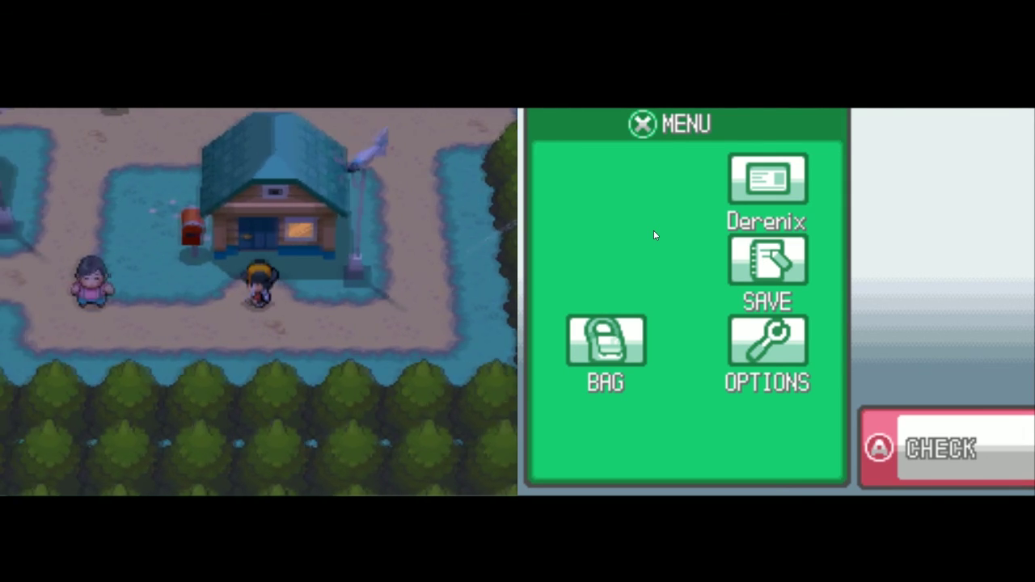
key(Up)
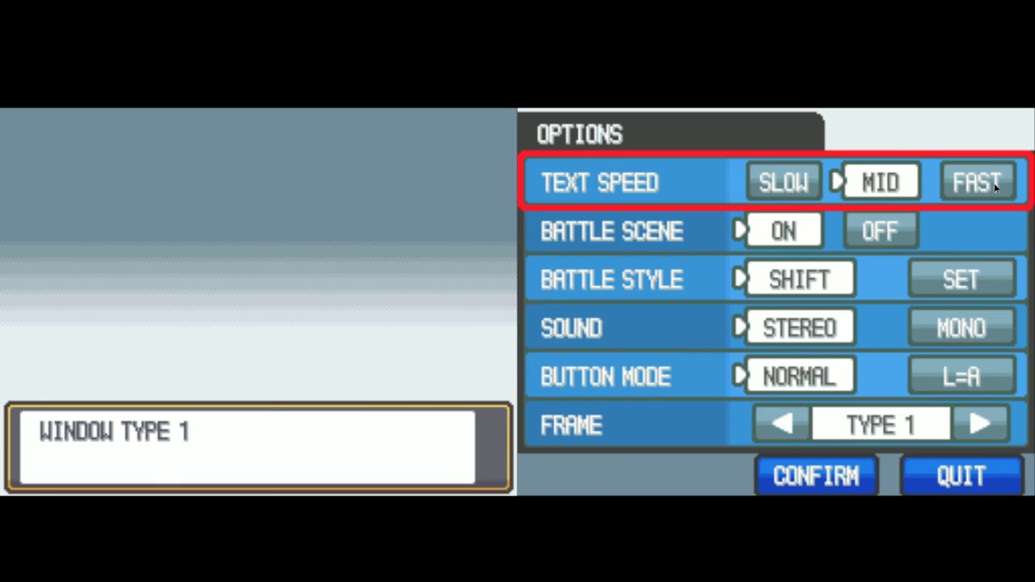
Step: Confirm FAST text speed and frame Type 7, then walk to the exit mat
click(996, 187)
click(990, 435)
click(991, 435)
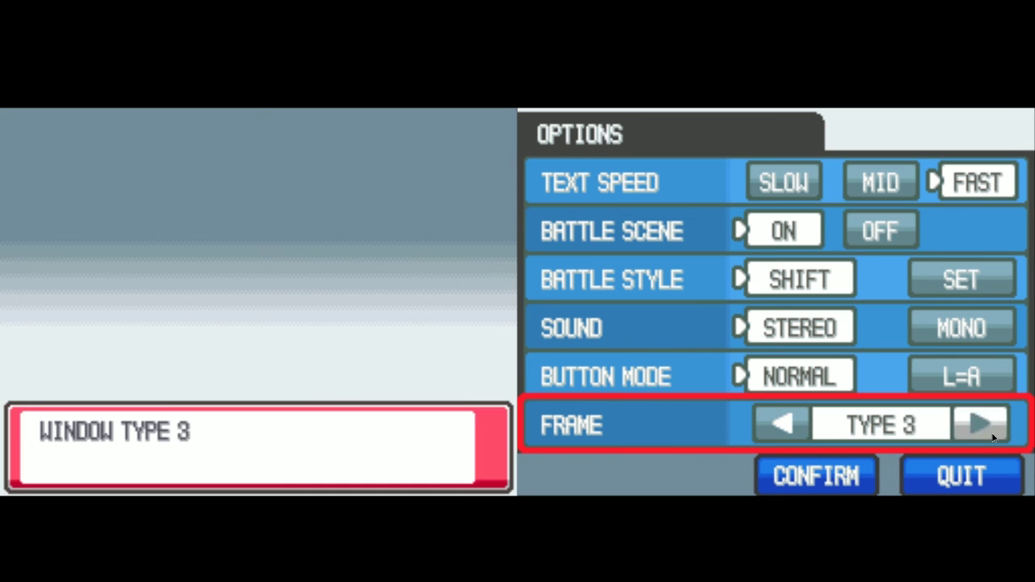
click(992, 436)
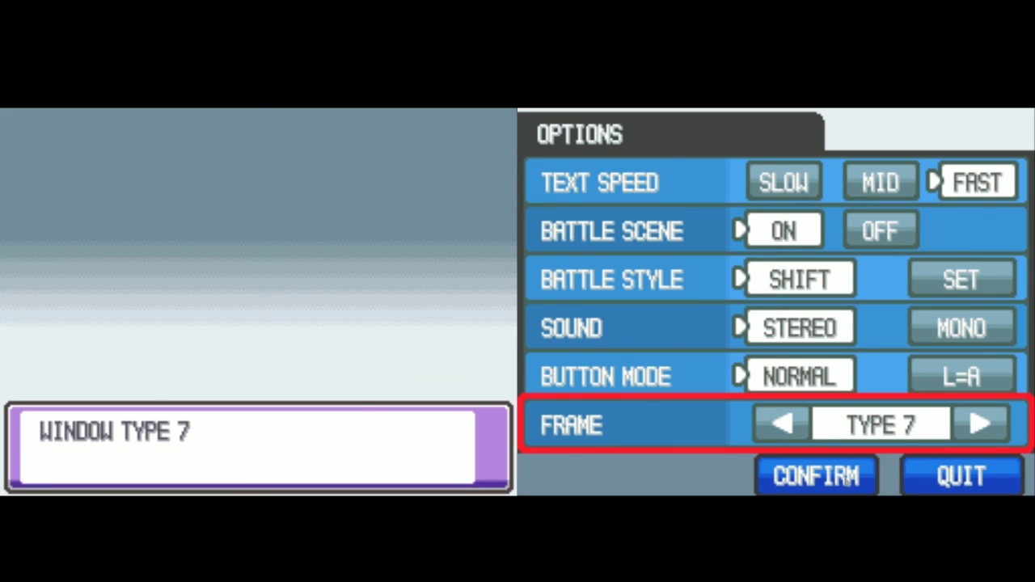
click(845, 477)
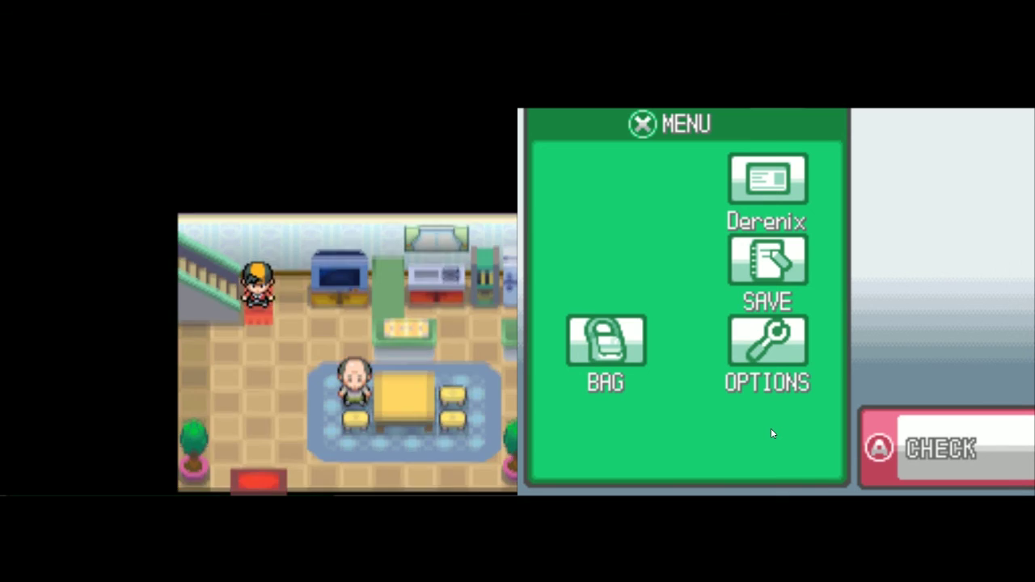
key(Down)
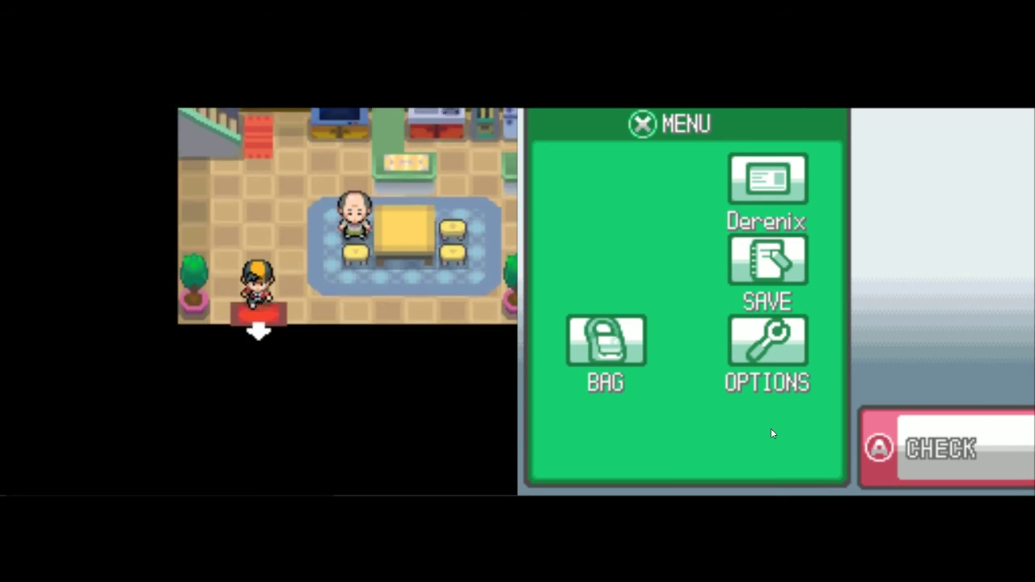
Step: Leave the house, walk west, and save, overwriting the existing file
key(Down)
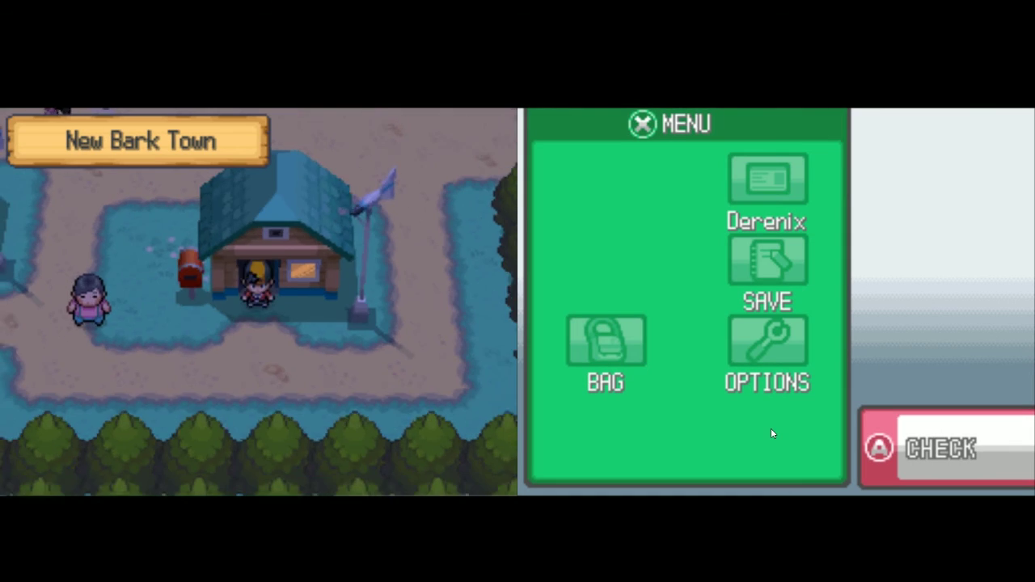
key(Left)
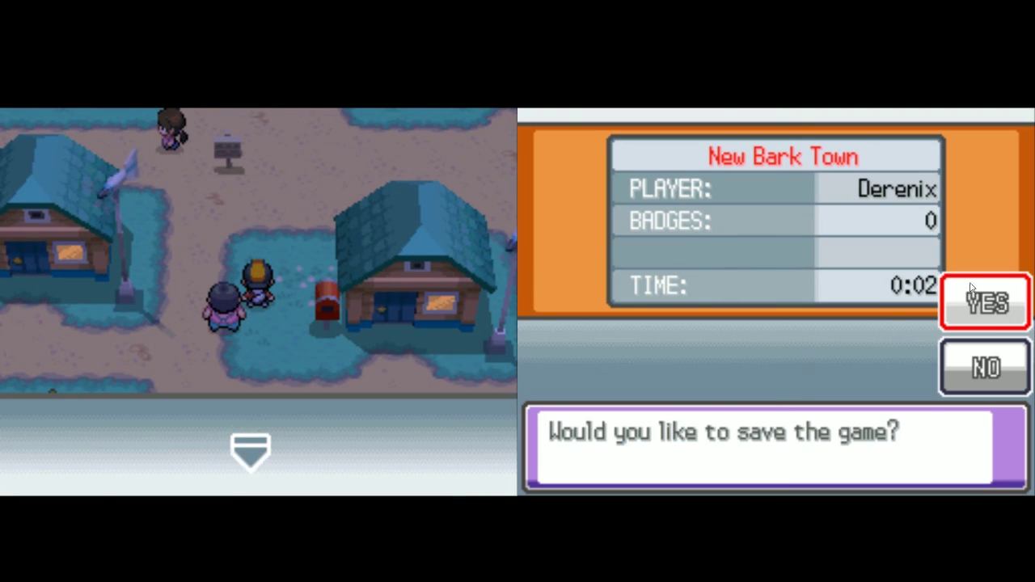
click(971, 290)
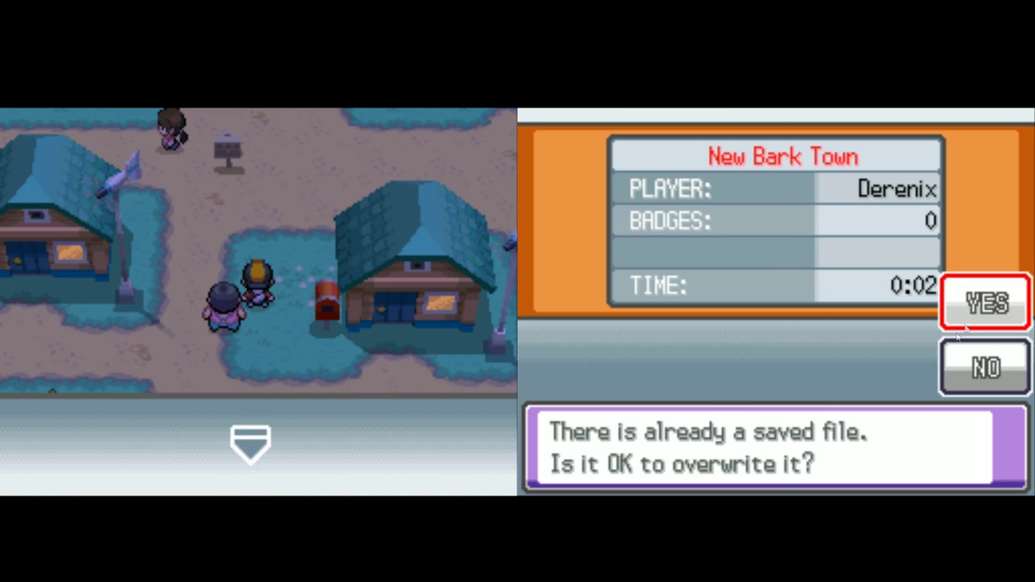
click(981, 303)
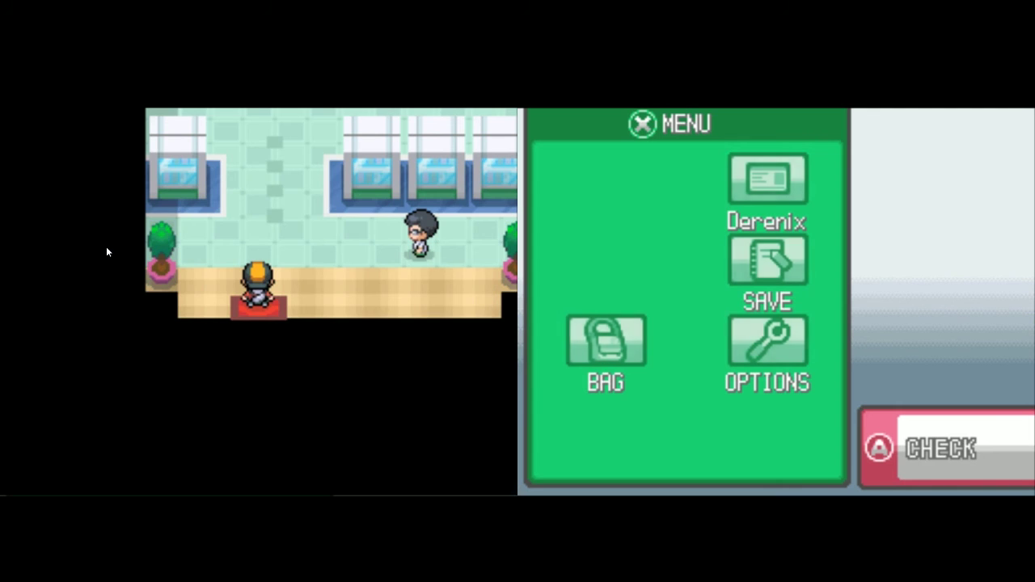
Step: Walk up to Professor Elm and hear his talk about walking with Pokémon
key(Up)
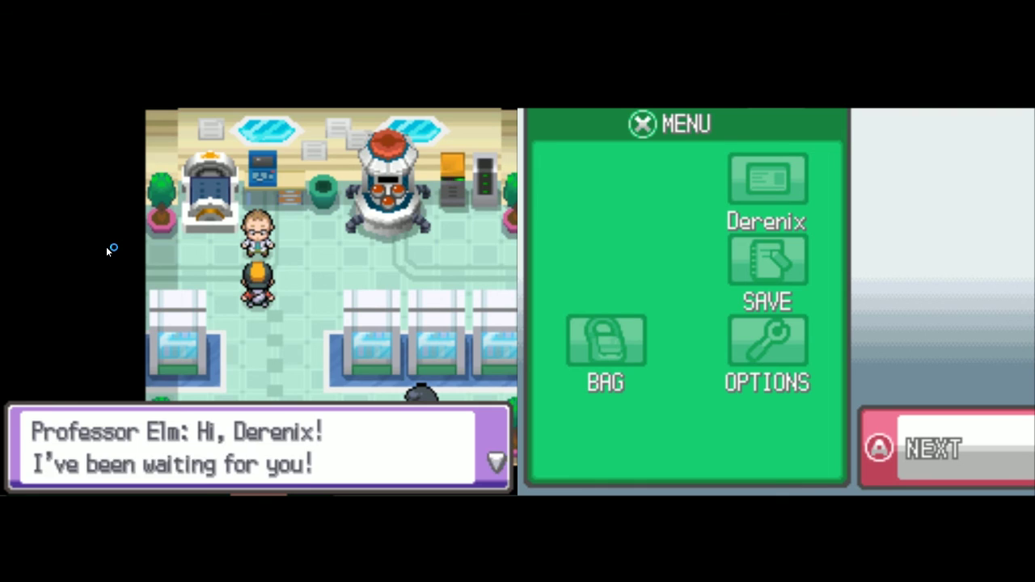
key(x)
key(x)
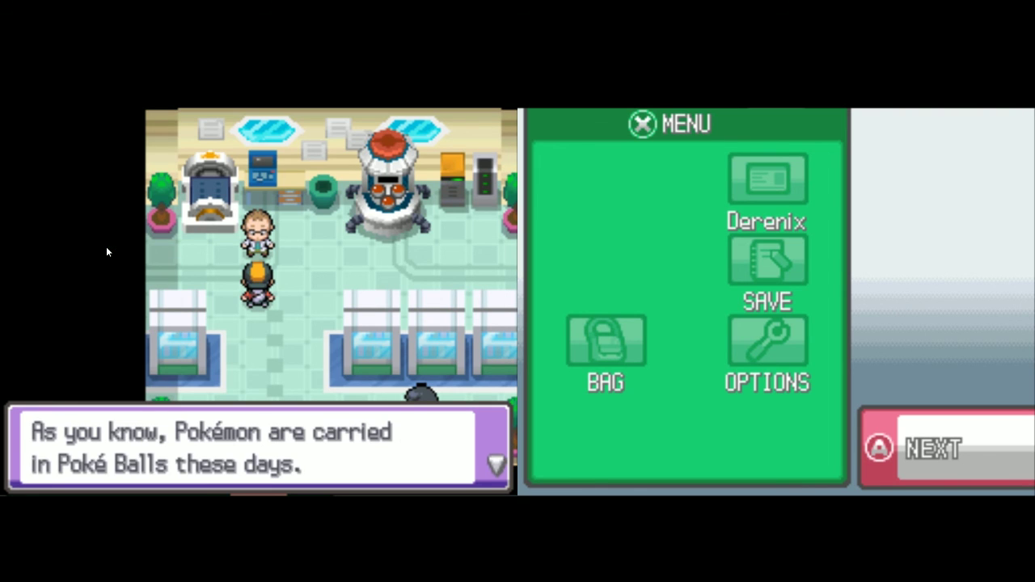
key(x)
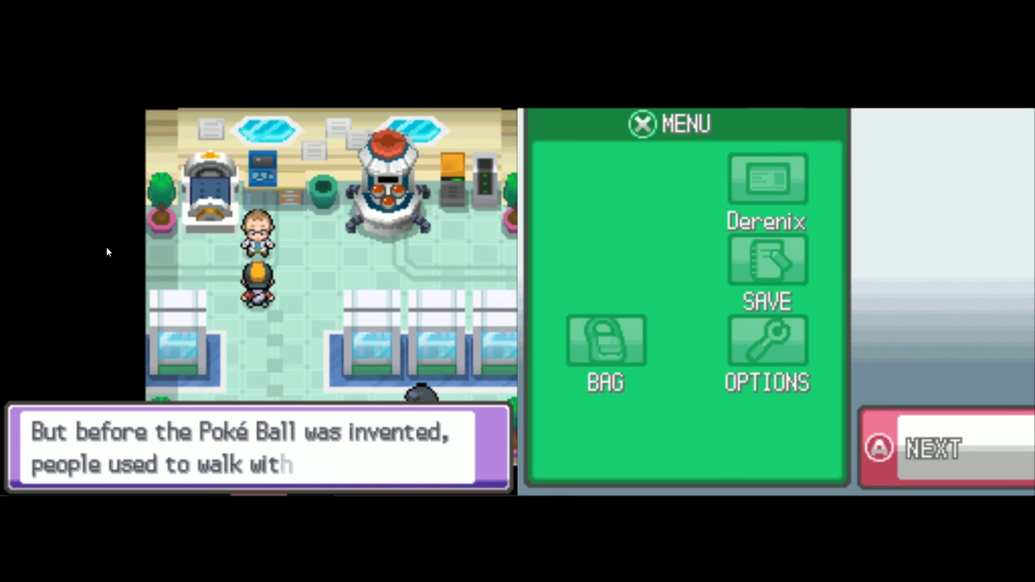
key(x)
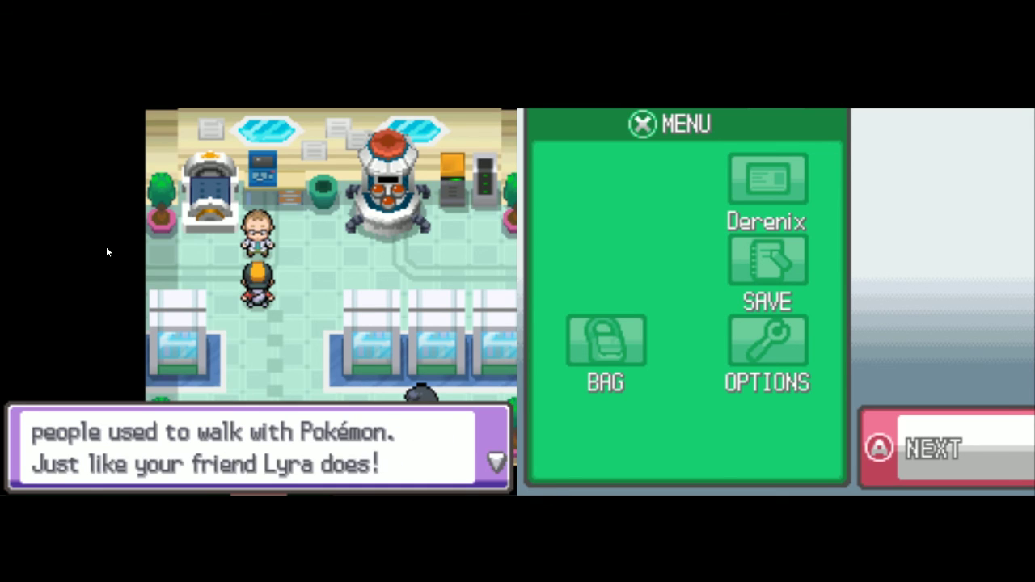
key(x)
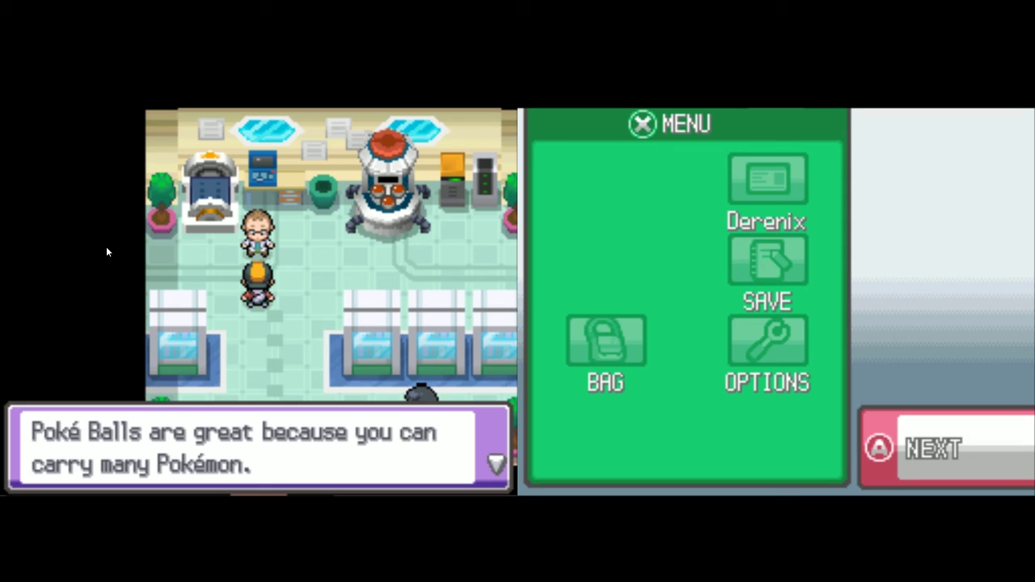
key(x)
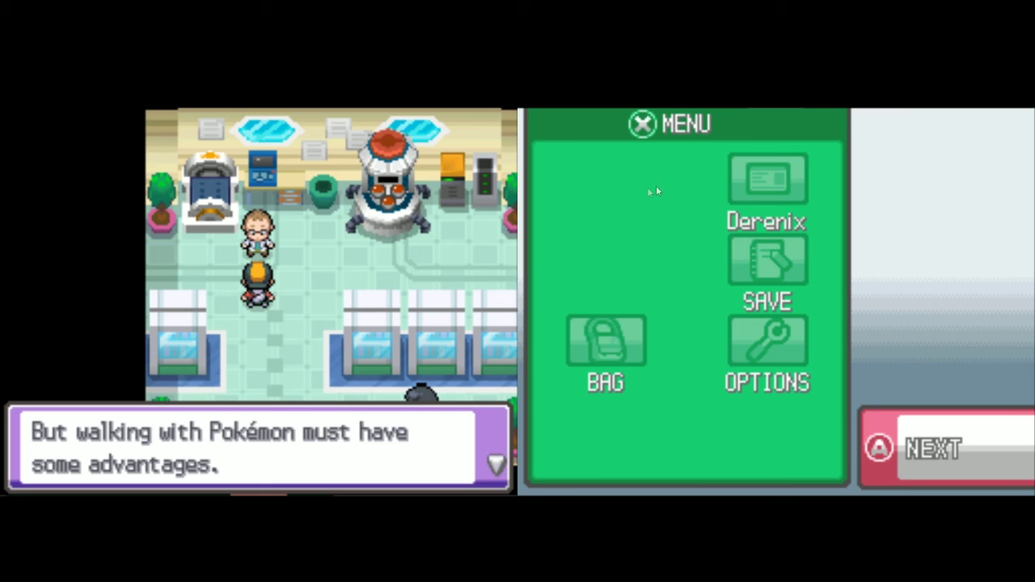
key(x)
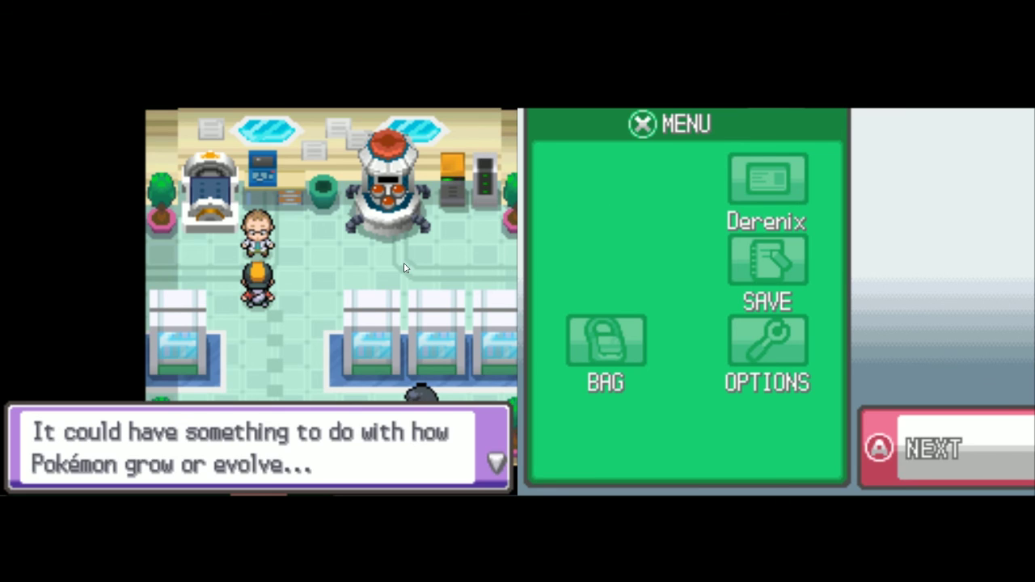
key(x)
key(x)
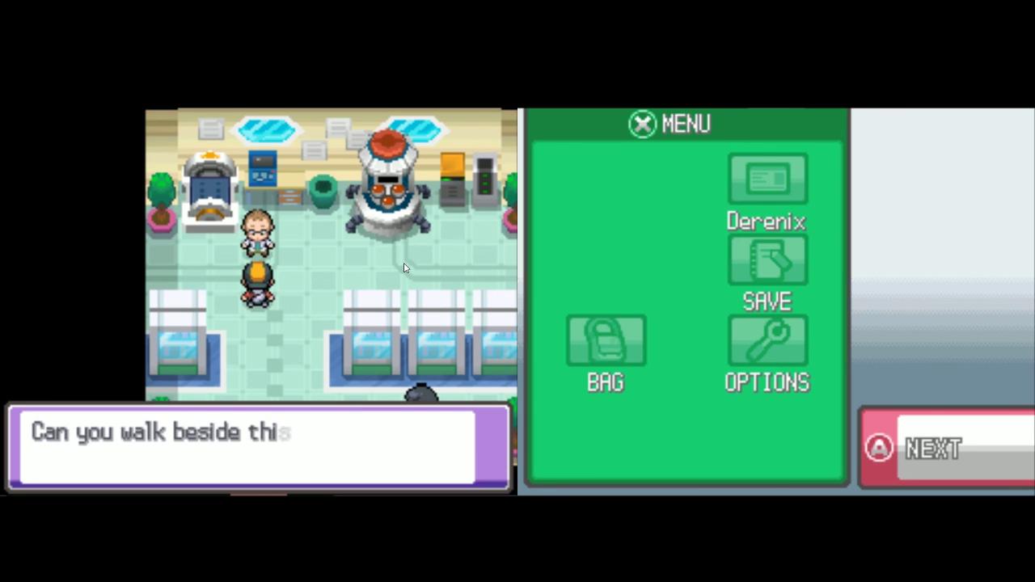
key(x)
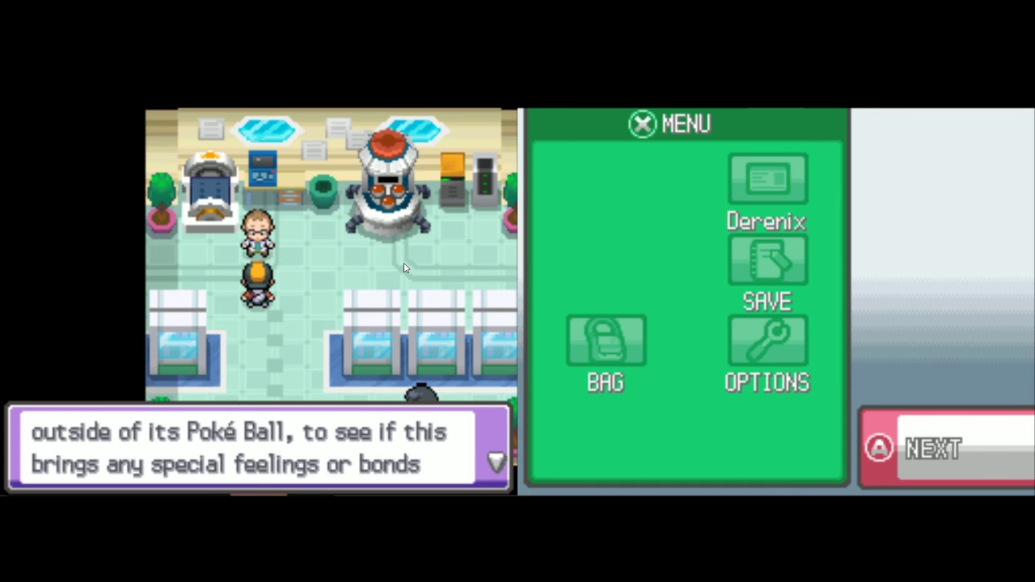
key(x)
key(x)
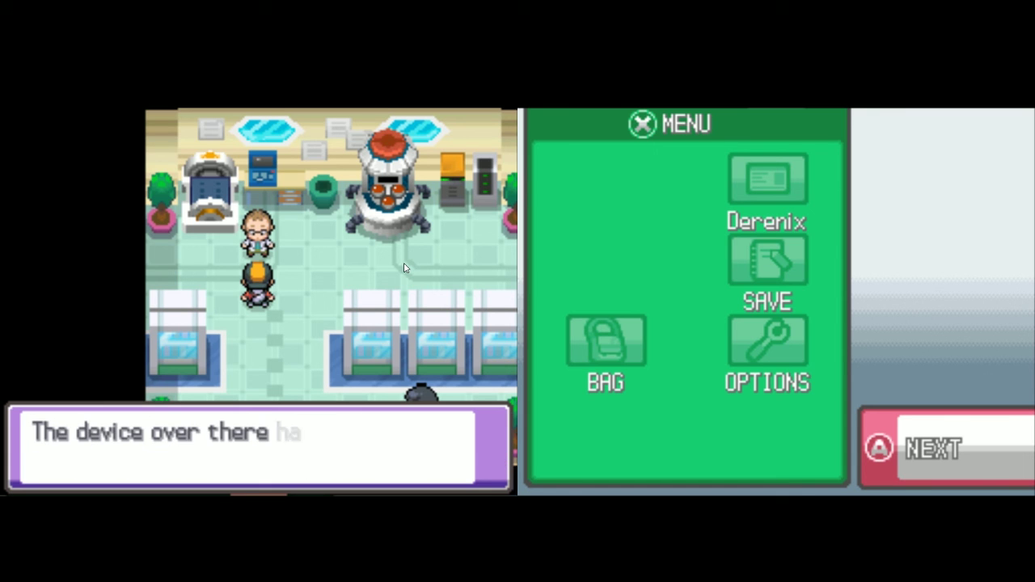